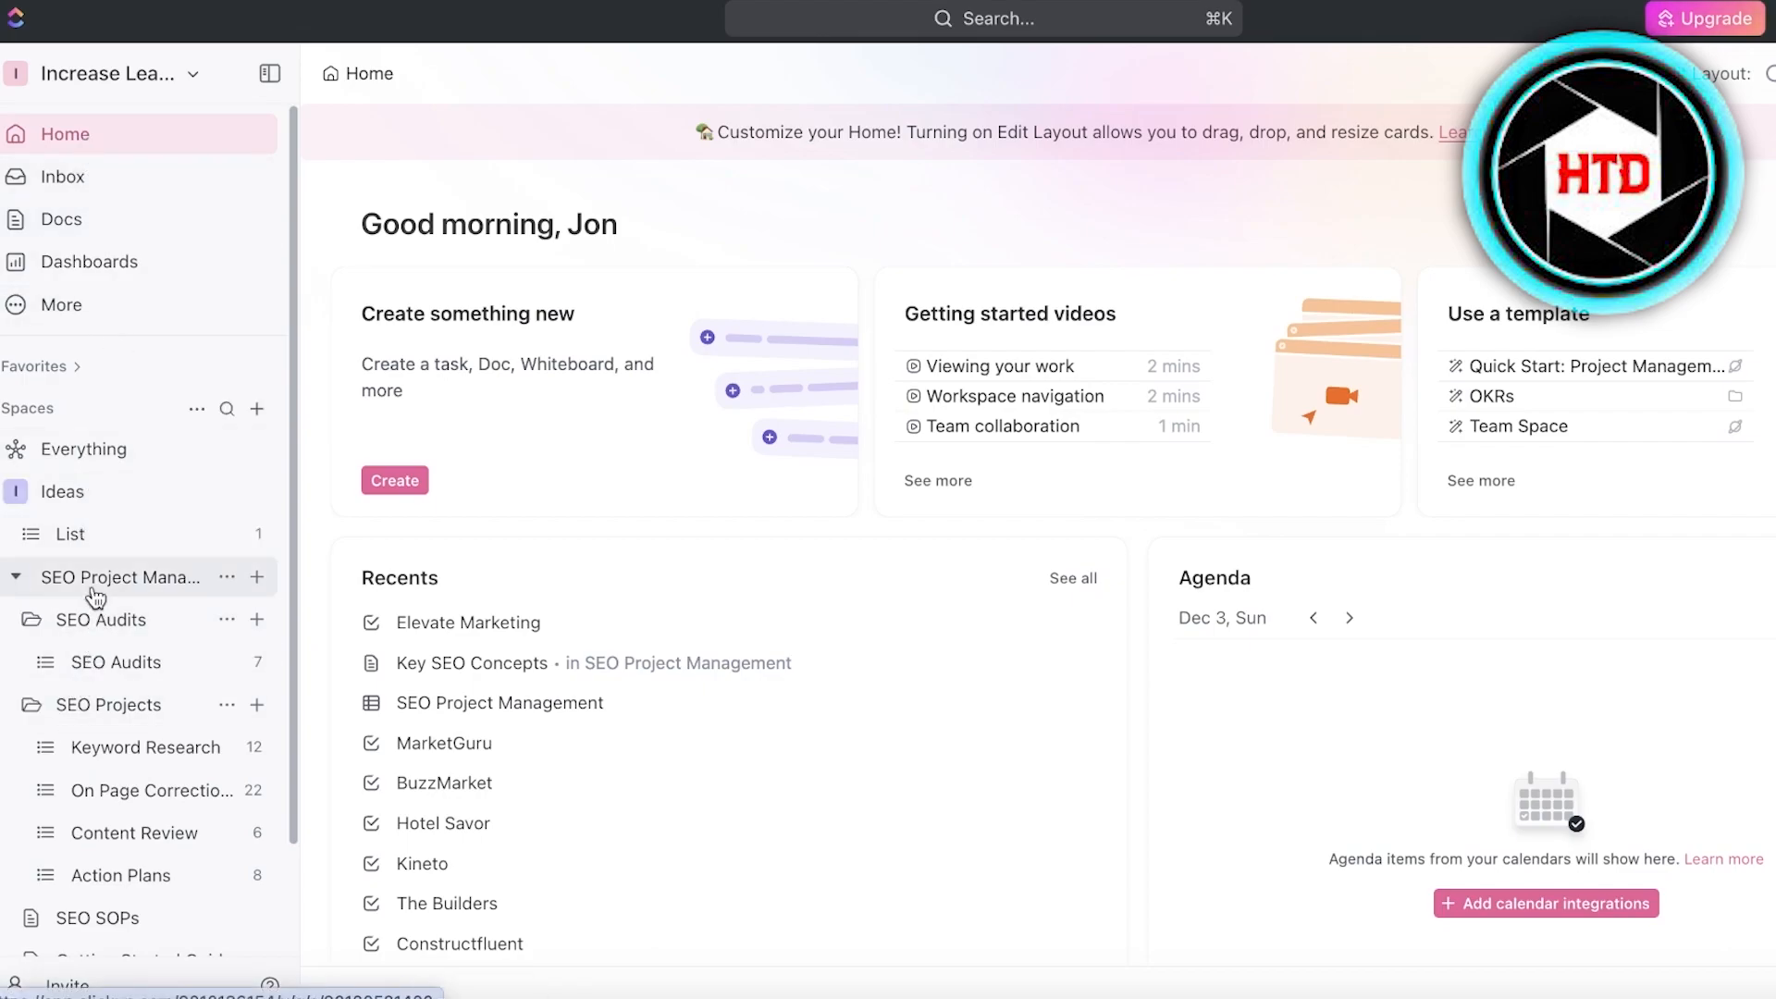
- Look at the Ideas list, the SEO Audits folder overview and the SEO Audits list inside it
left_click(82, 539)
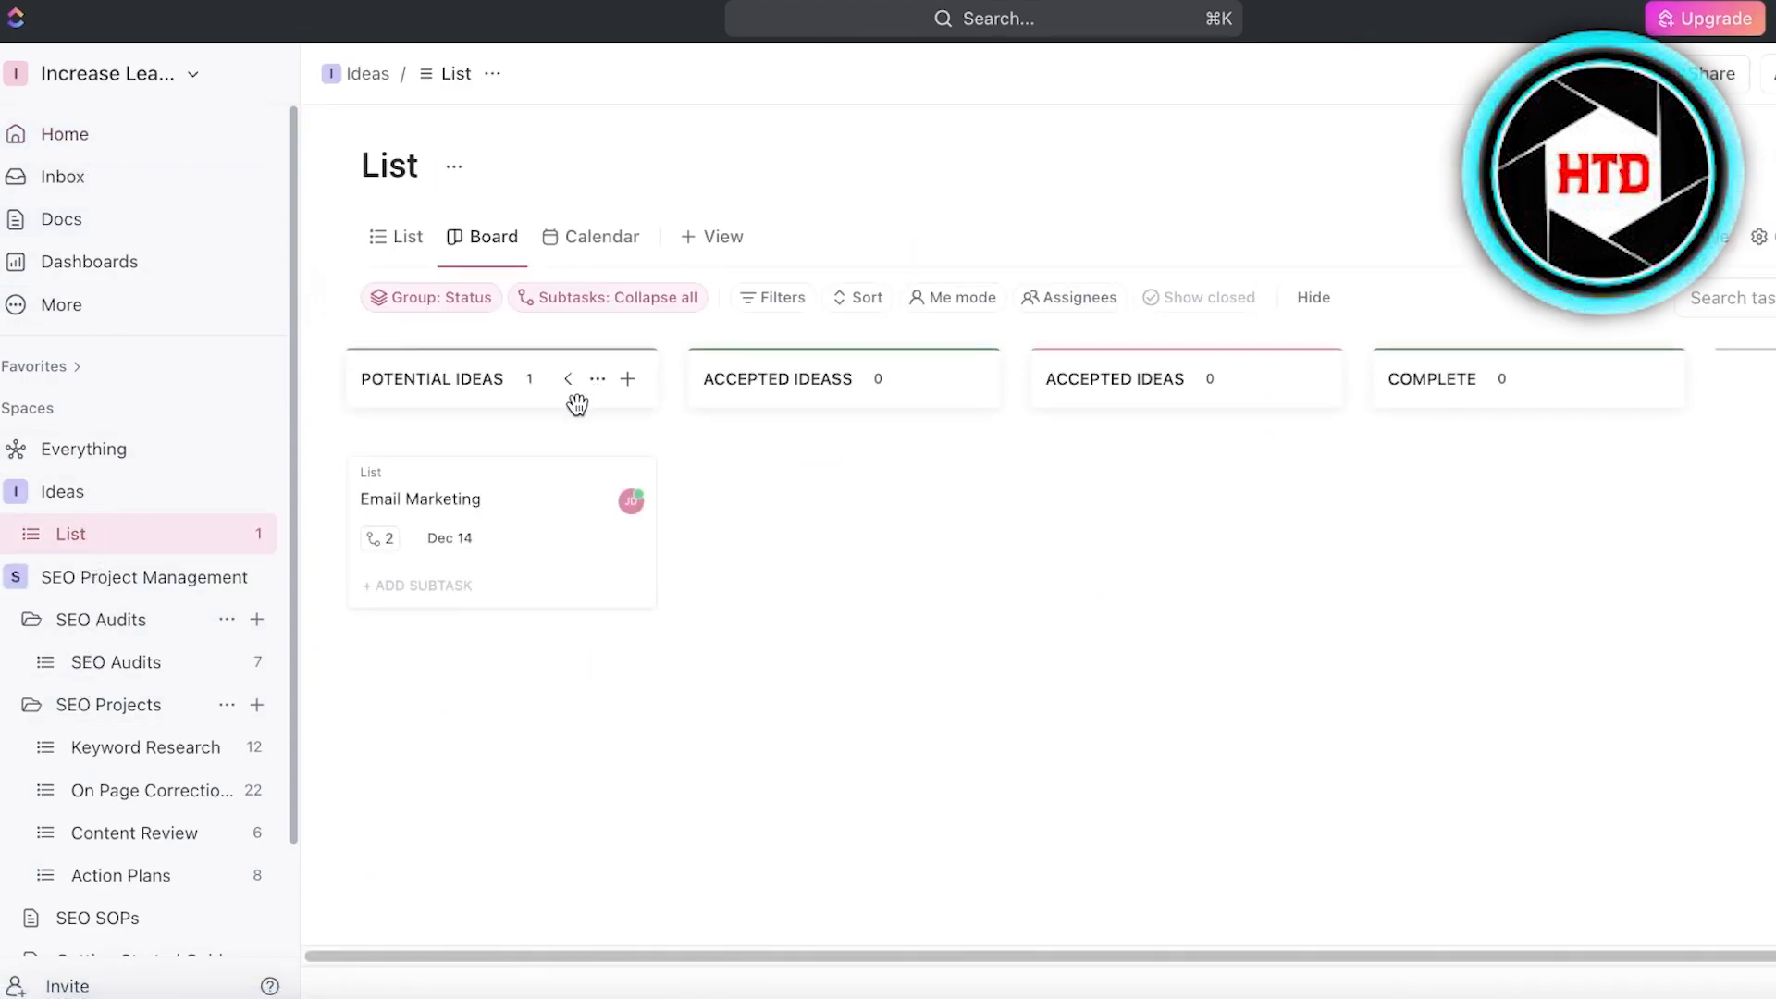
left_click(104, 622)
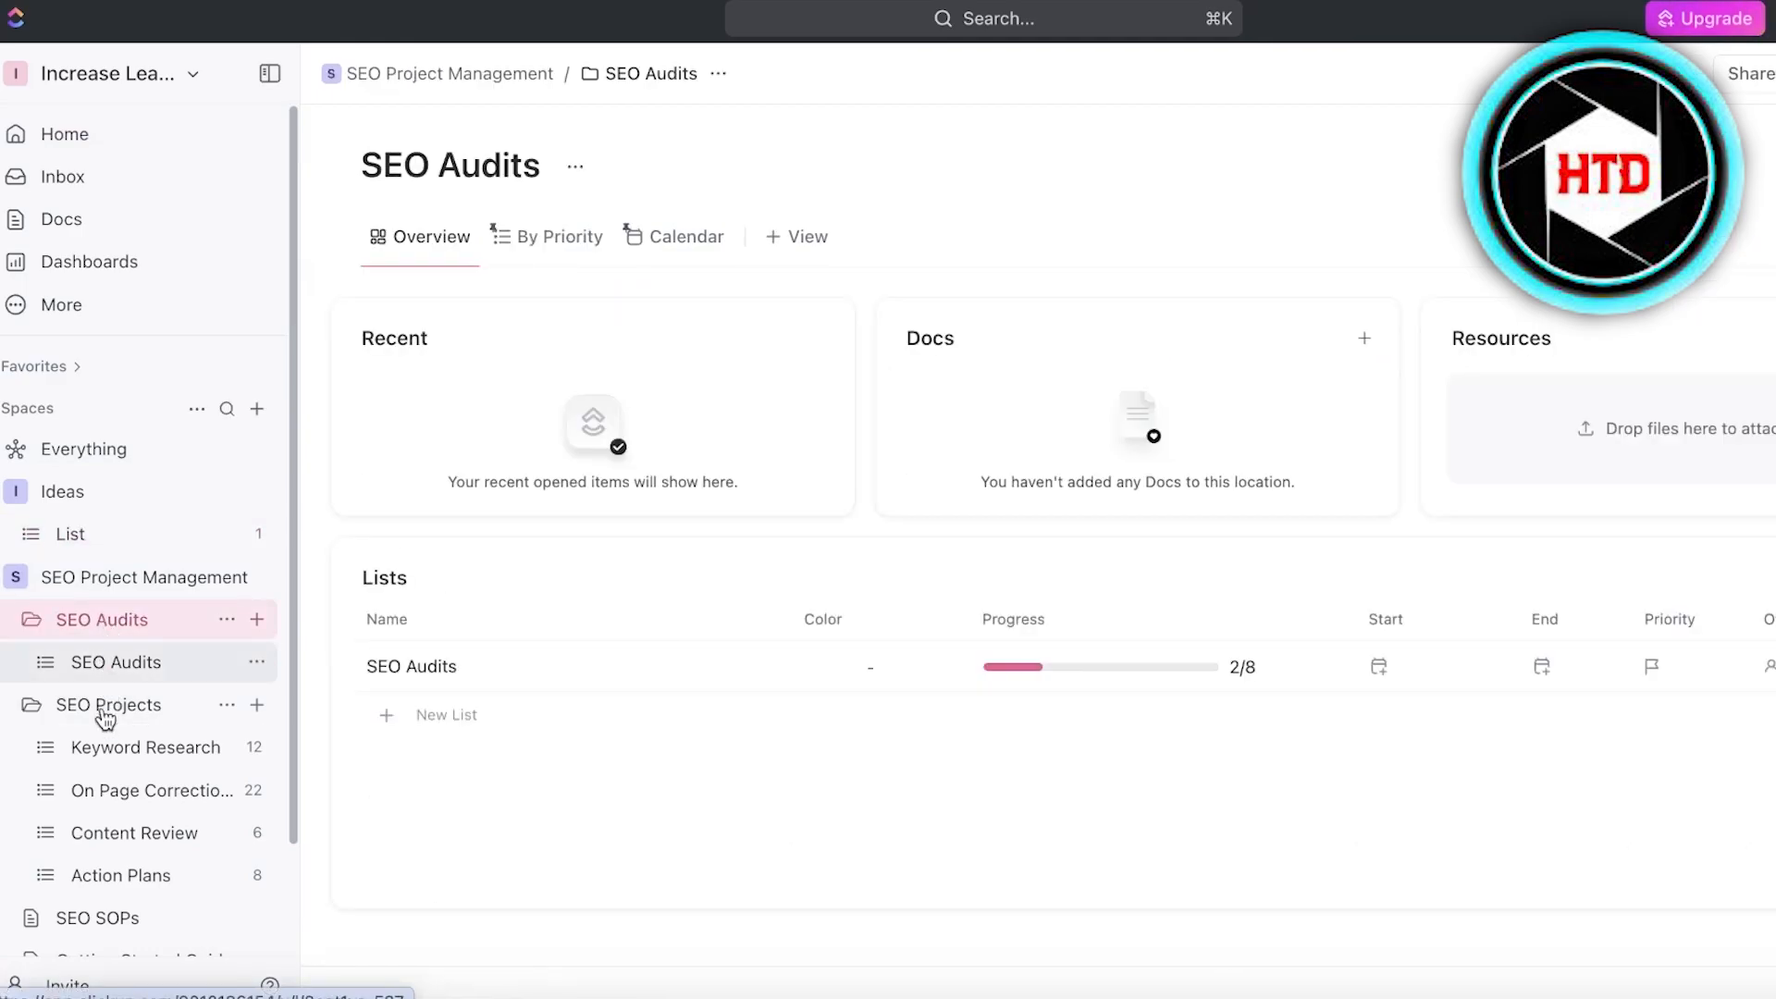
left_click(119, 656)
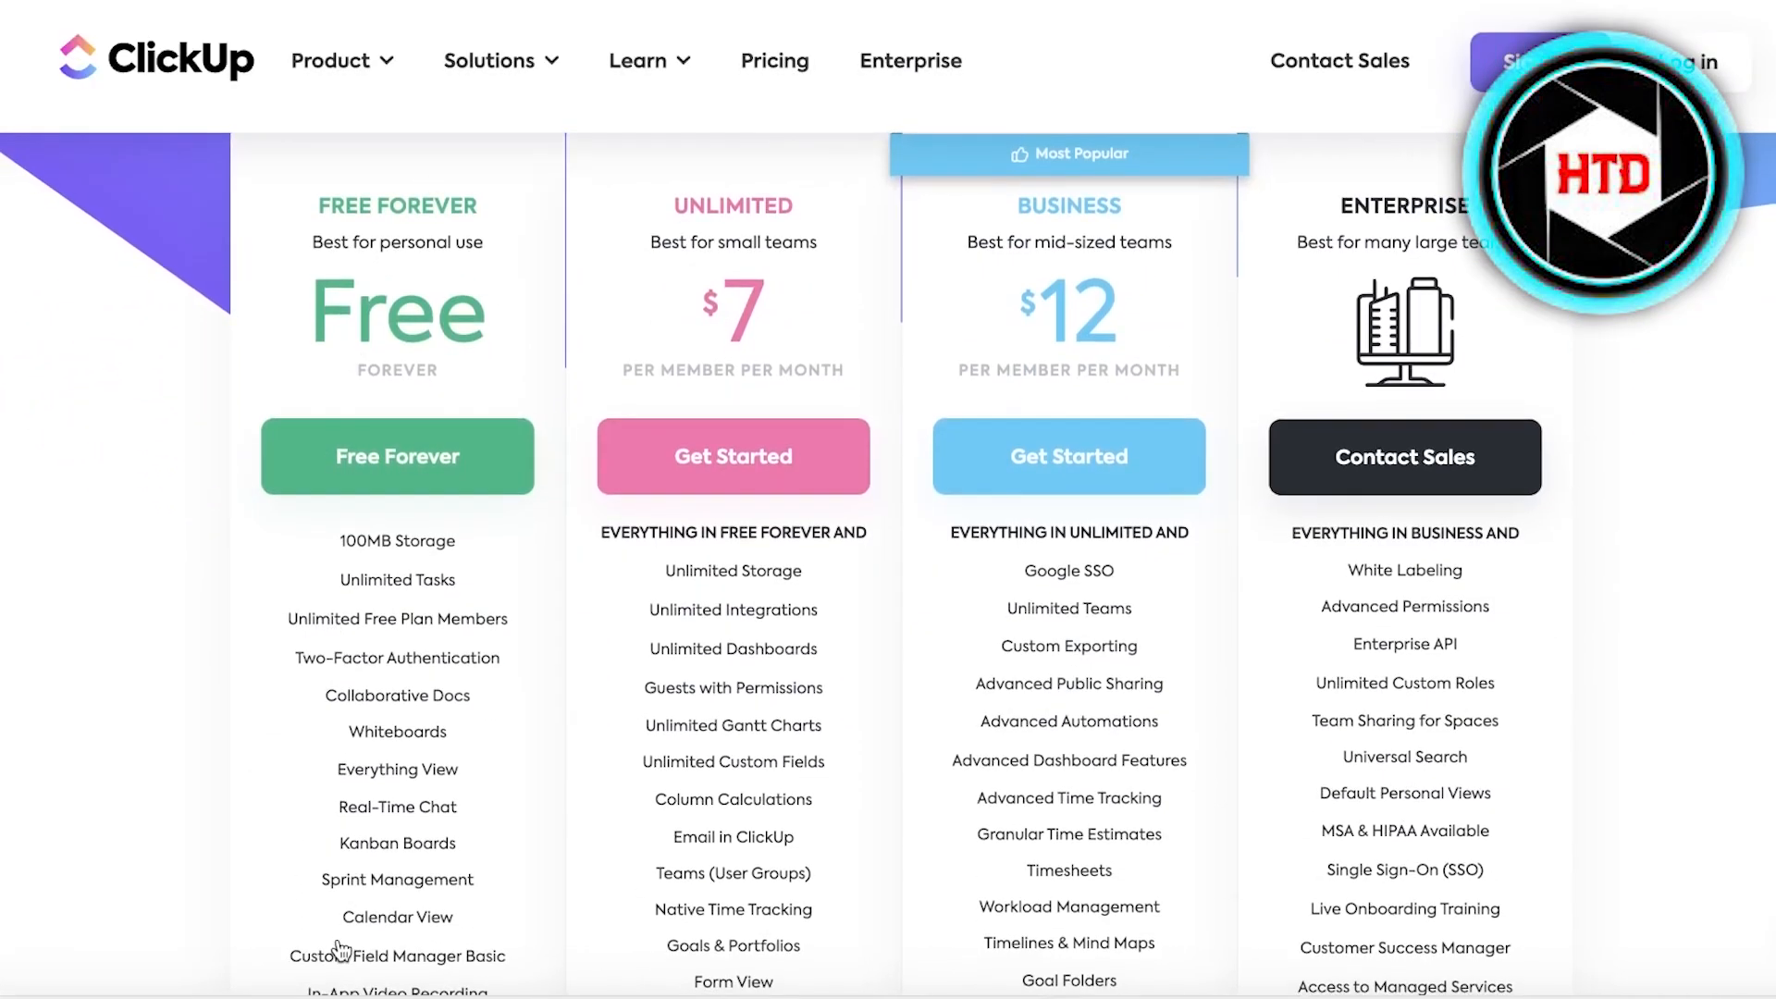
- Review the features of the plans on ClickUp's pricing page
scroll(268, 685, "down", 1)
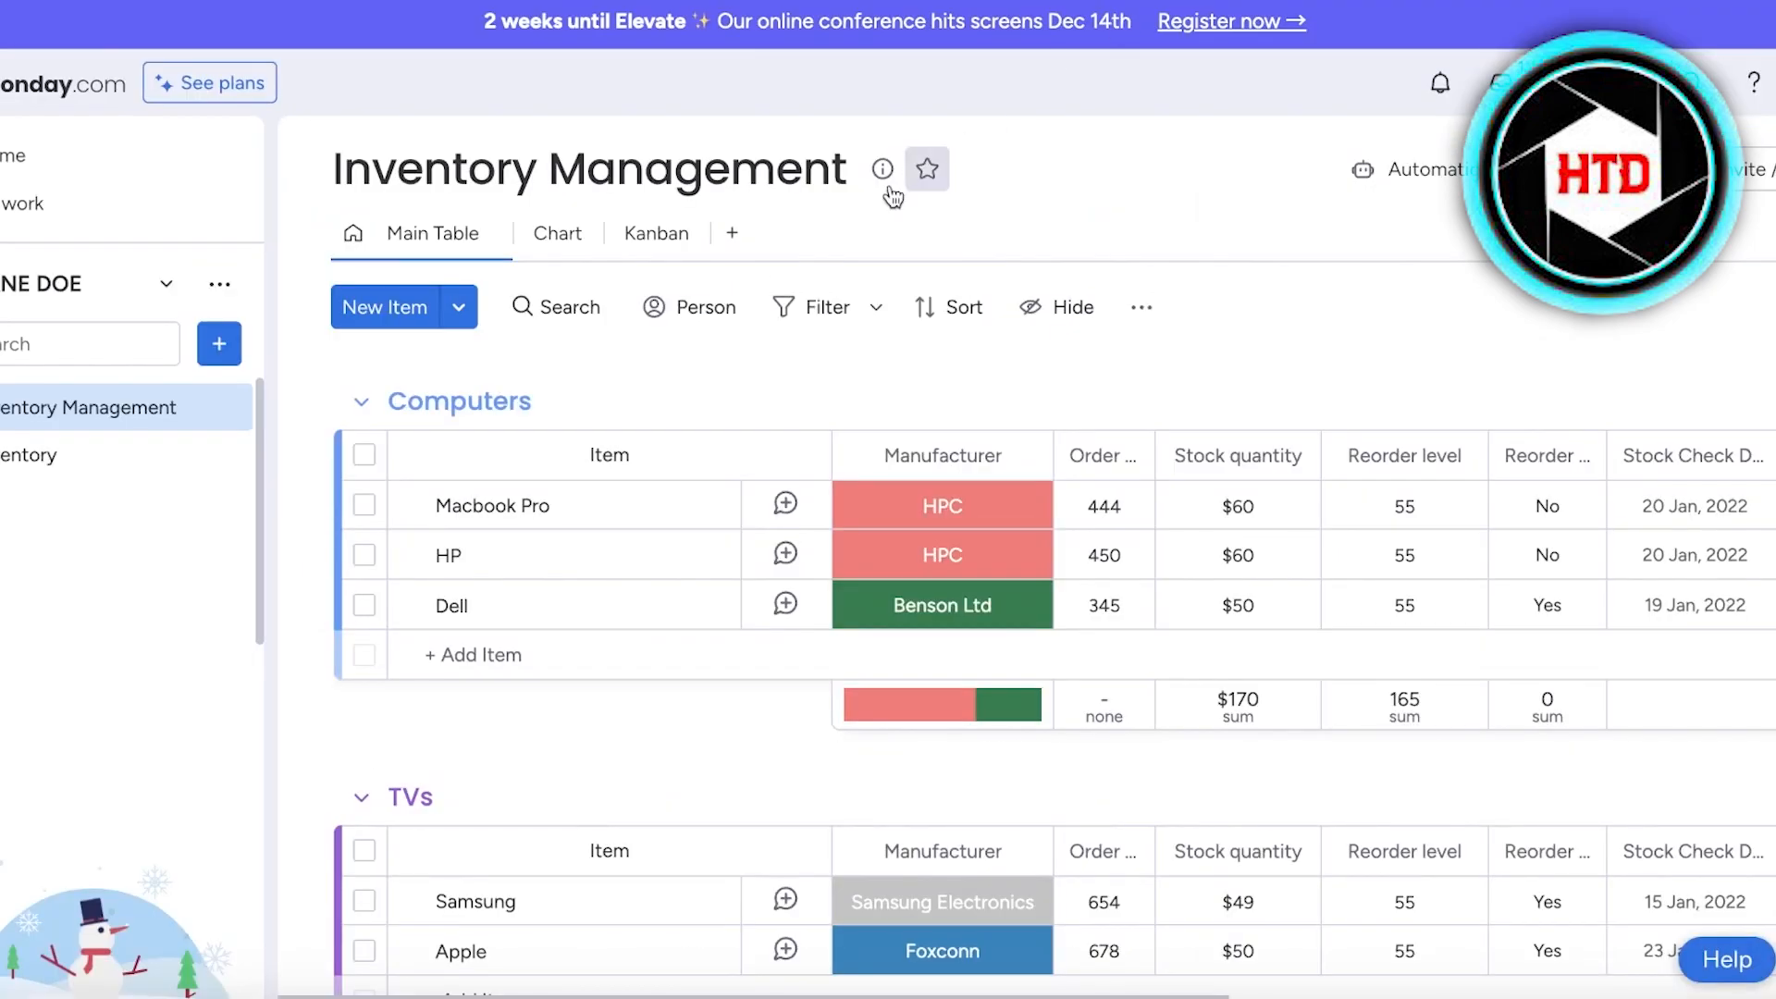
- Switch to monday.com, show the Inventory Management board's Kanban view and try to add a Gantt view
left_click(685, 233)
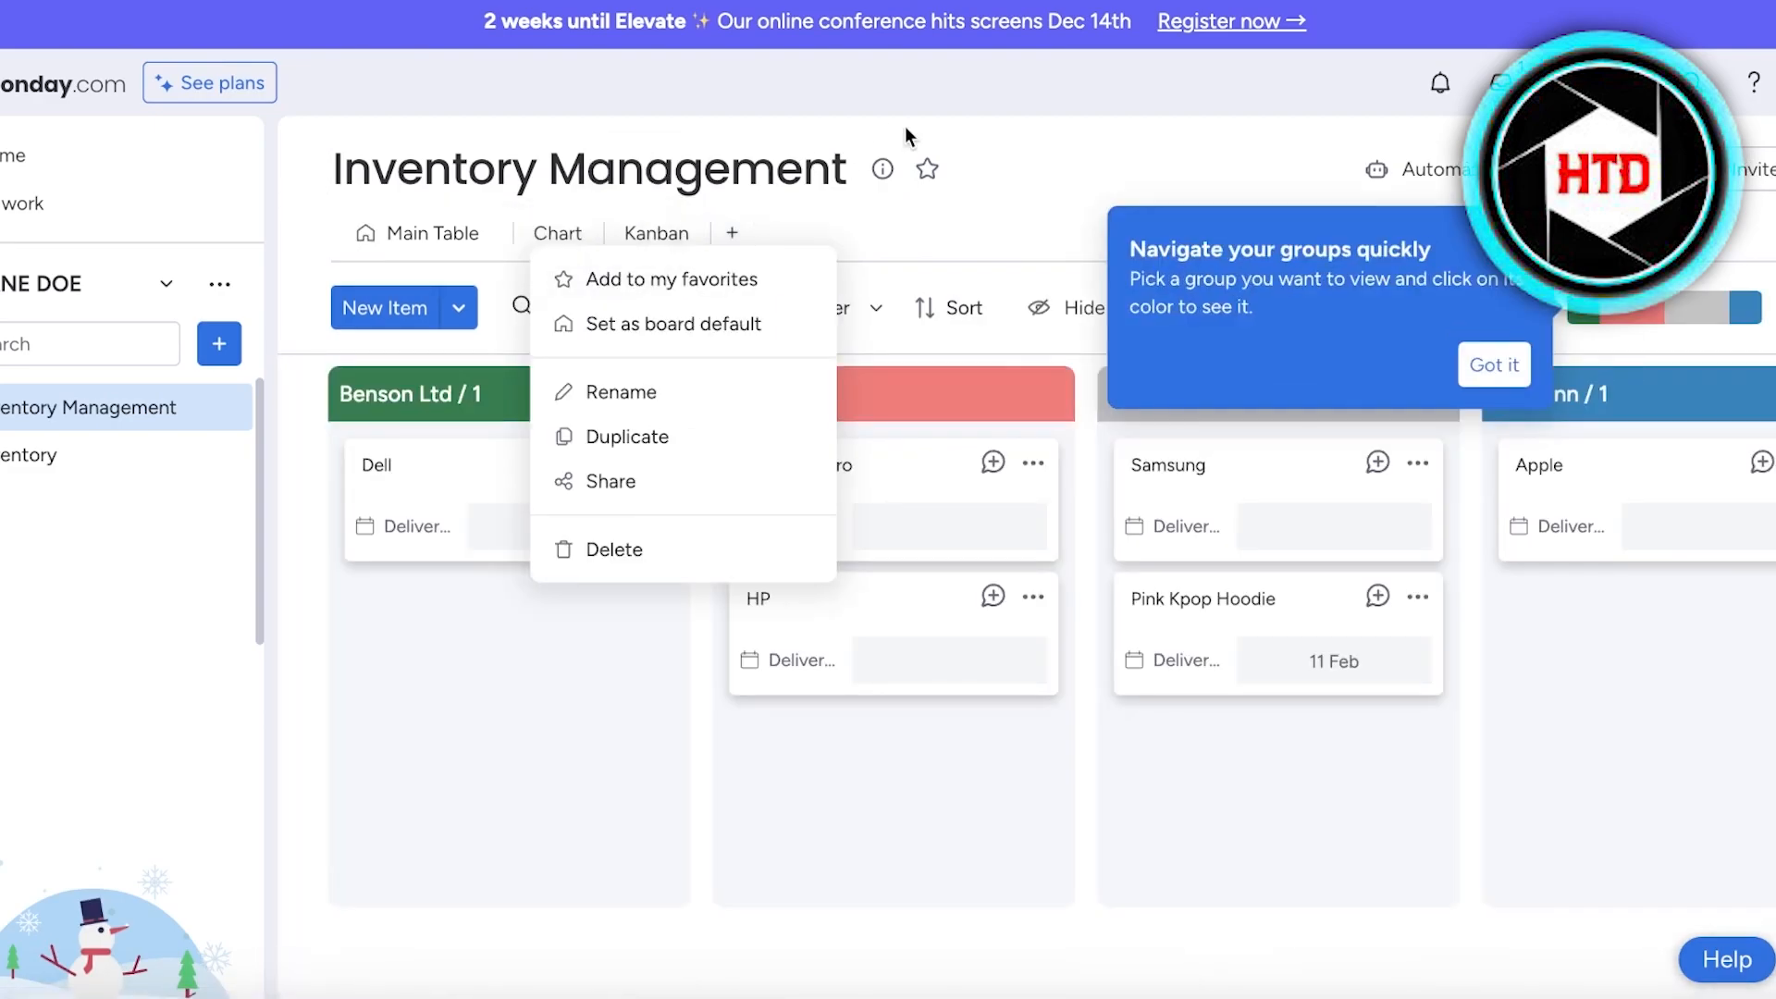
left_click(905, 129)
left_click(730, 235)
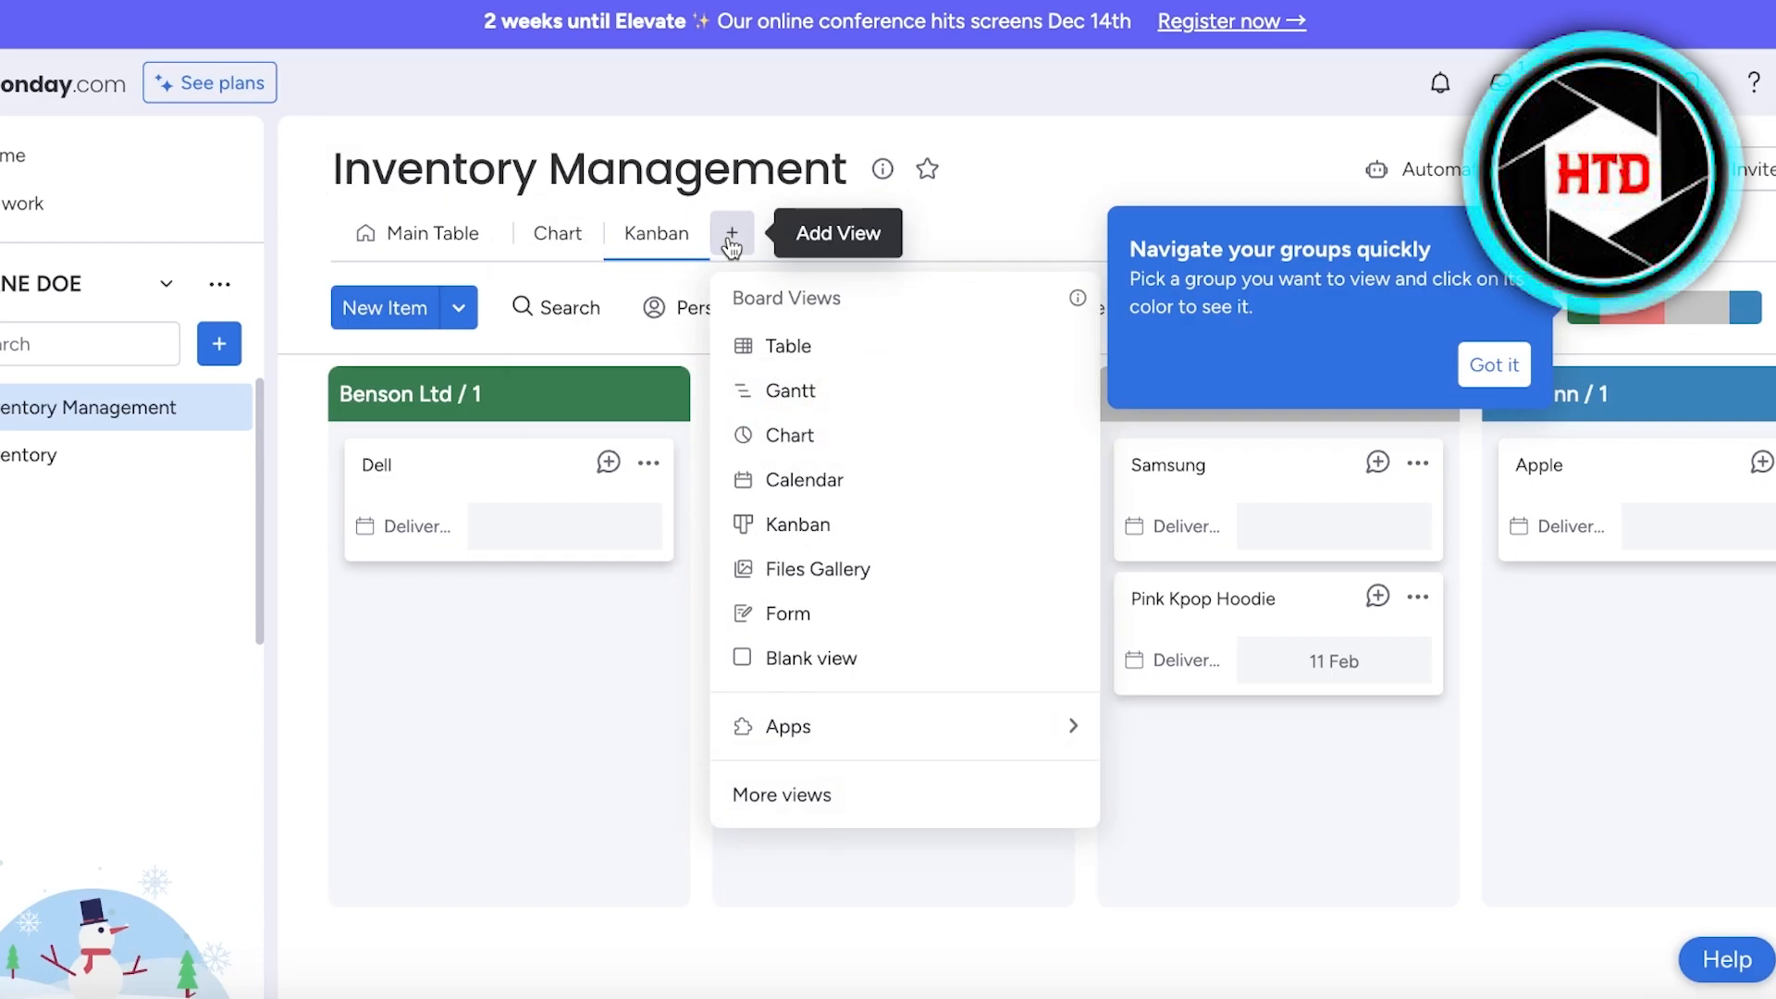
left_click(769, 412)
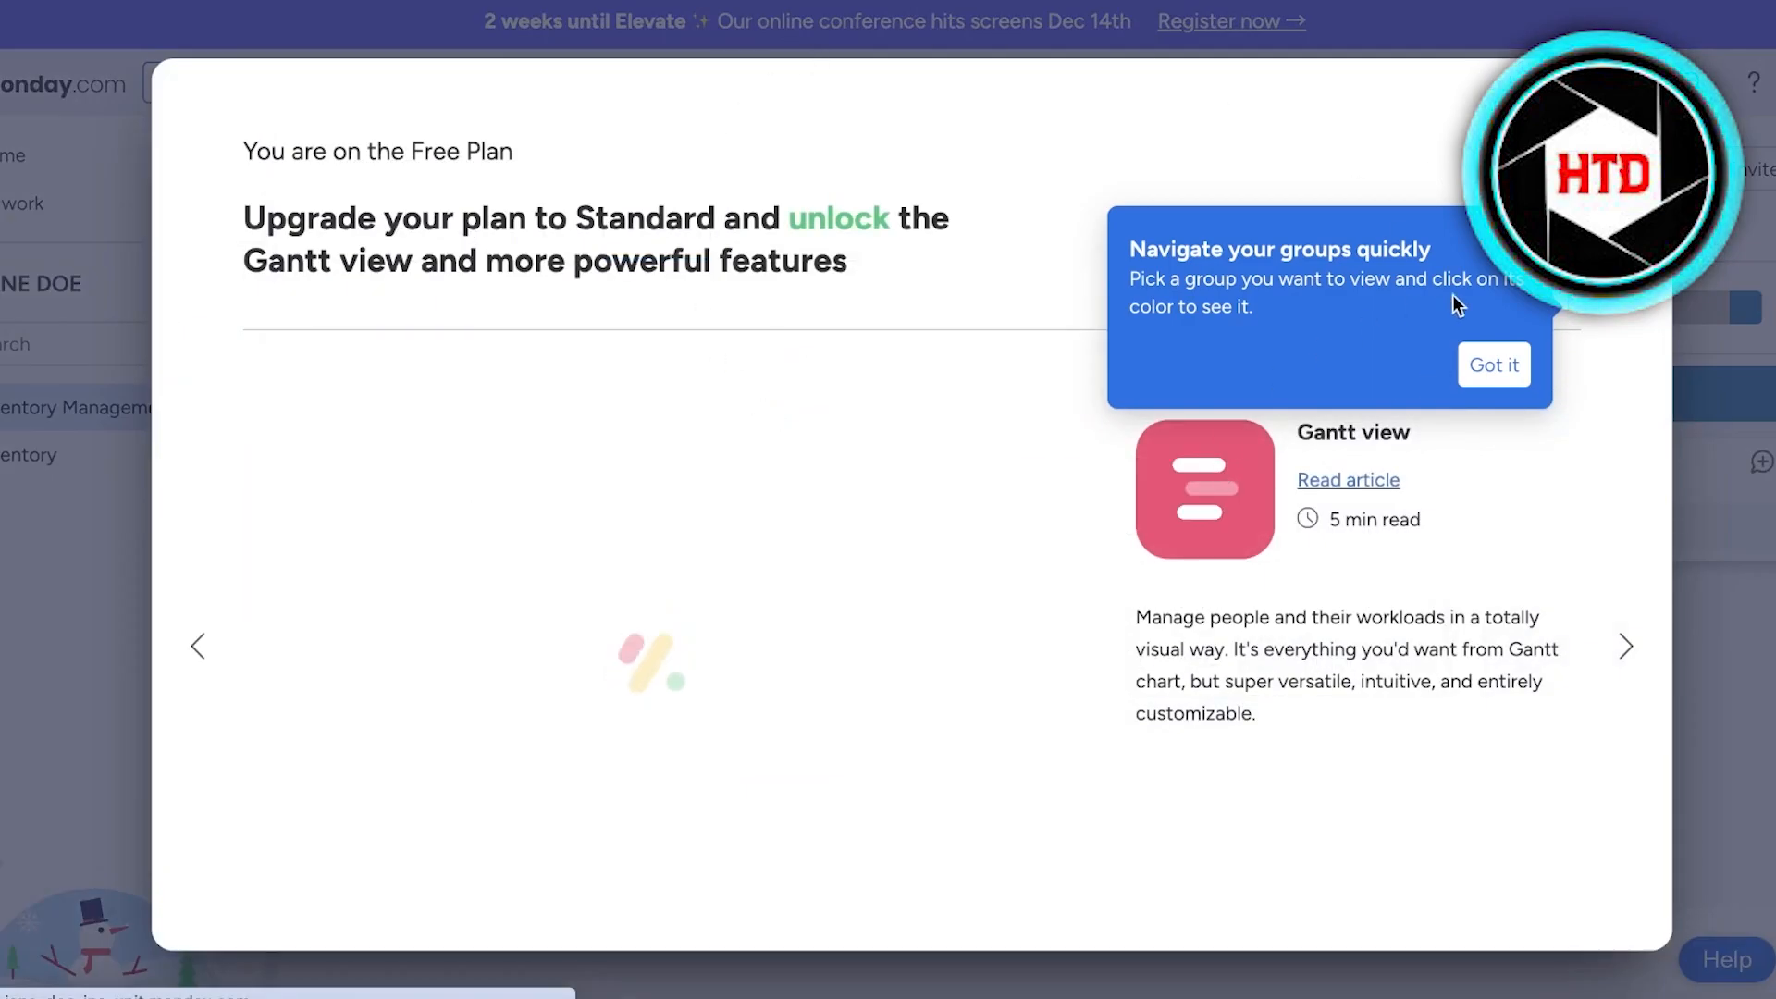
left_click(1518, 370)
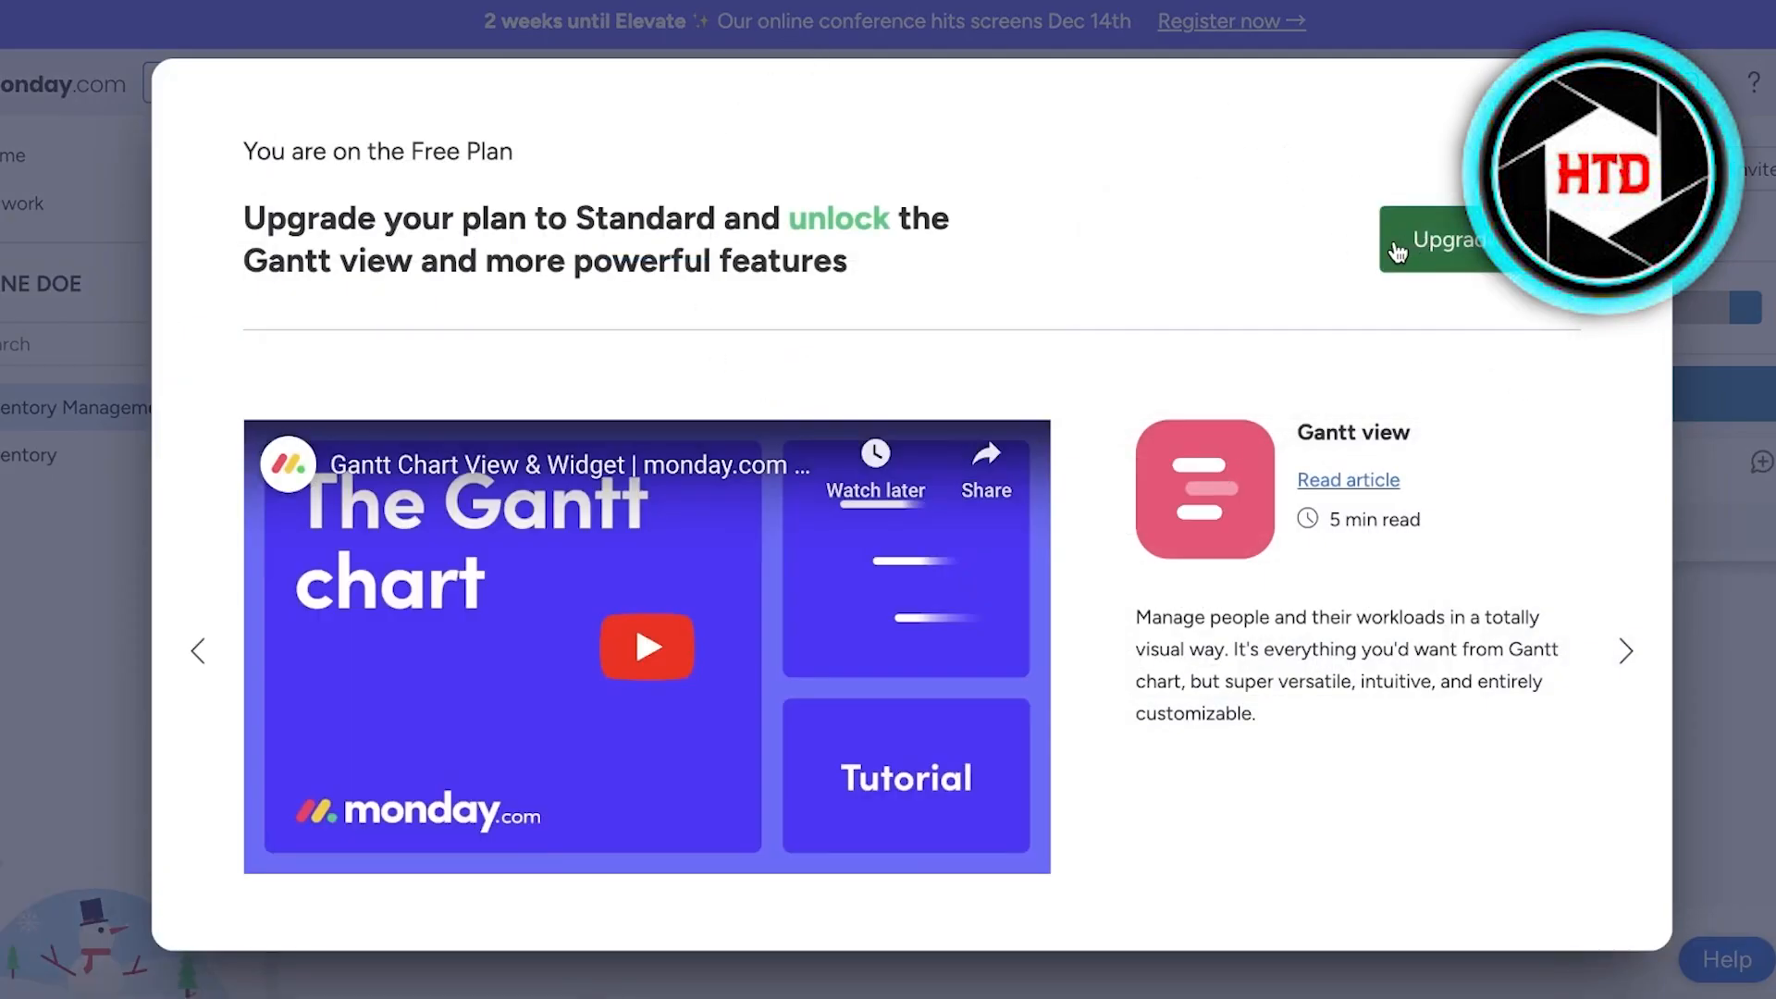
- Open the upgrade options from the Gantt view offer and compare the prices and features of the paid plans
left_click(1458, 257)
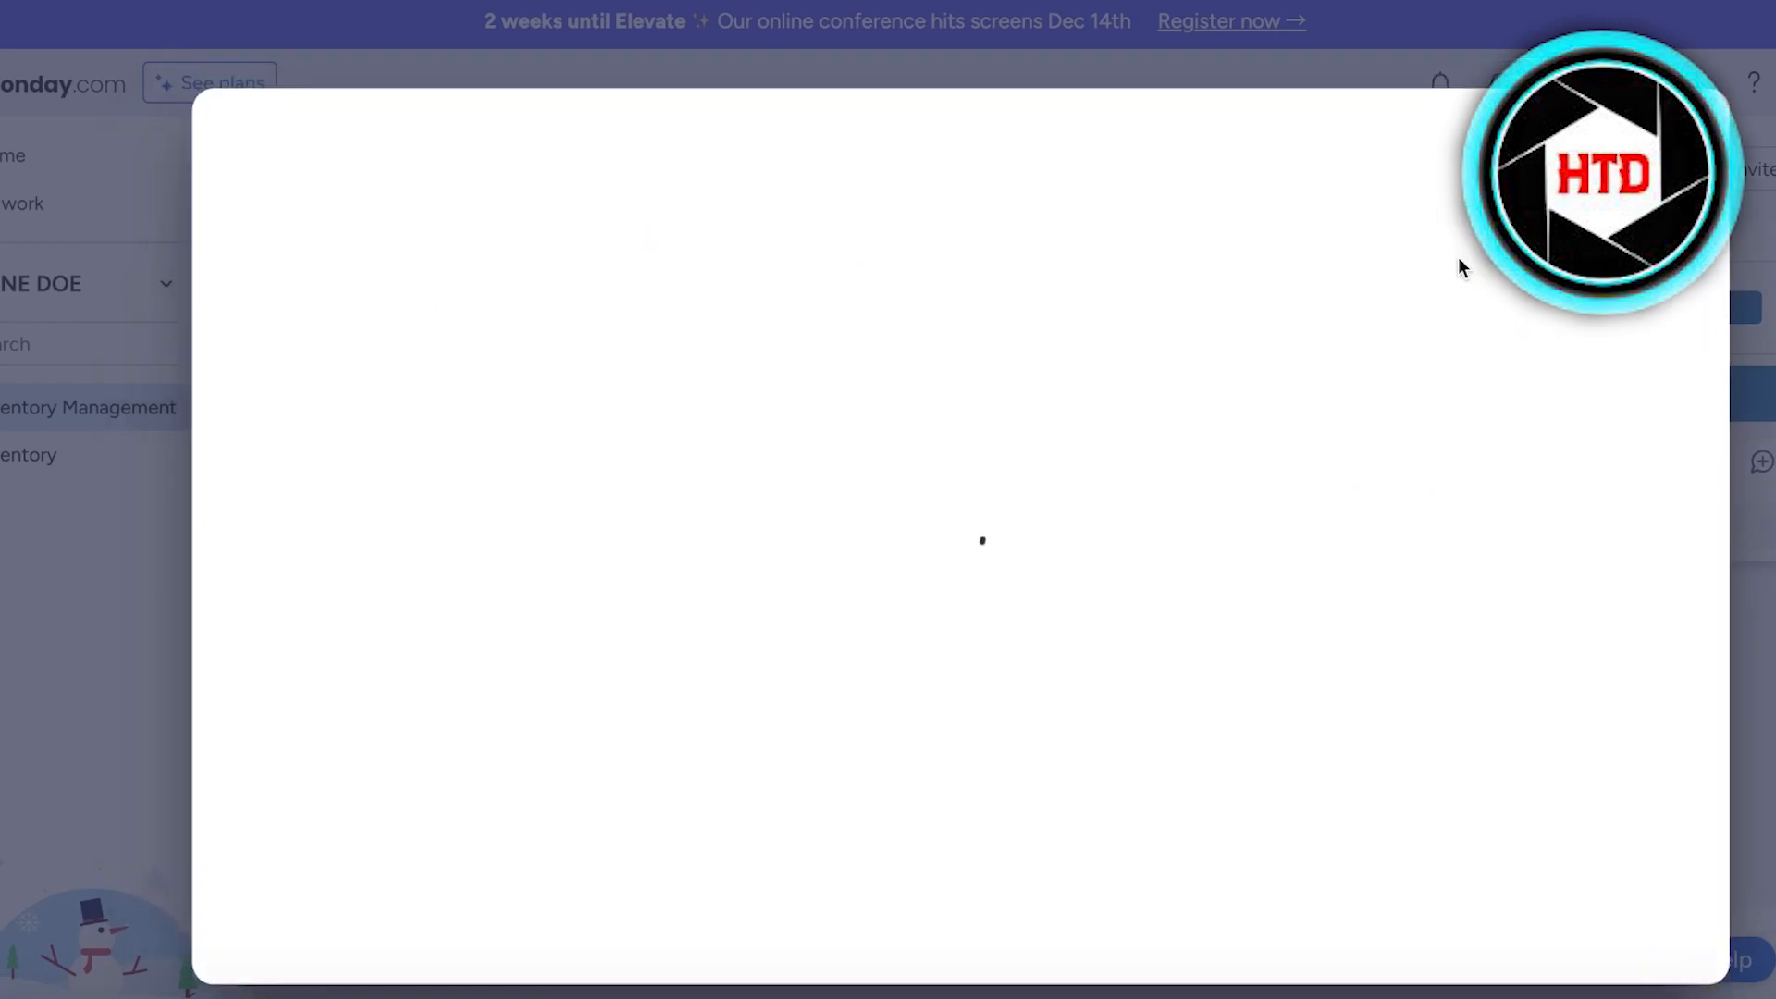
scroll(1341, 462, "down", 3)
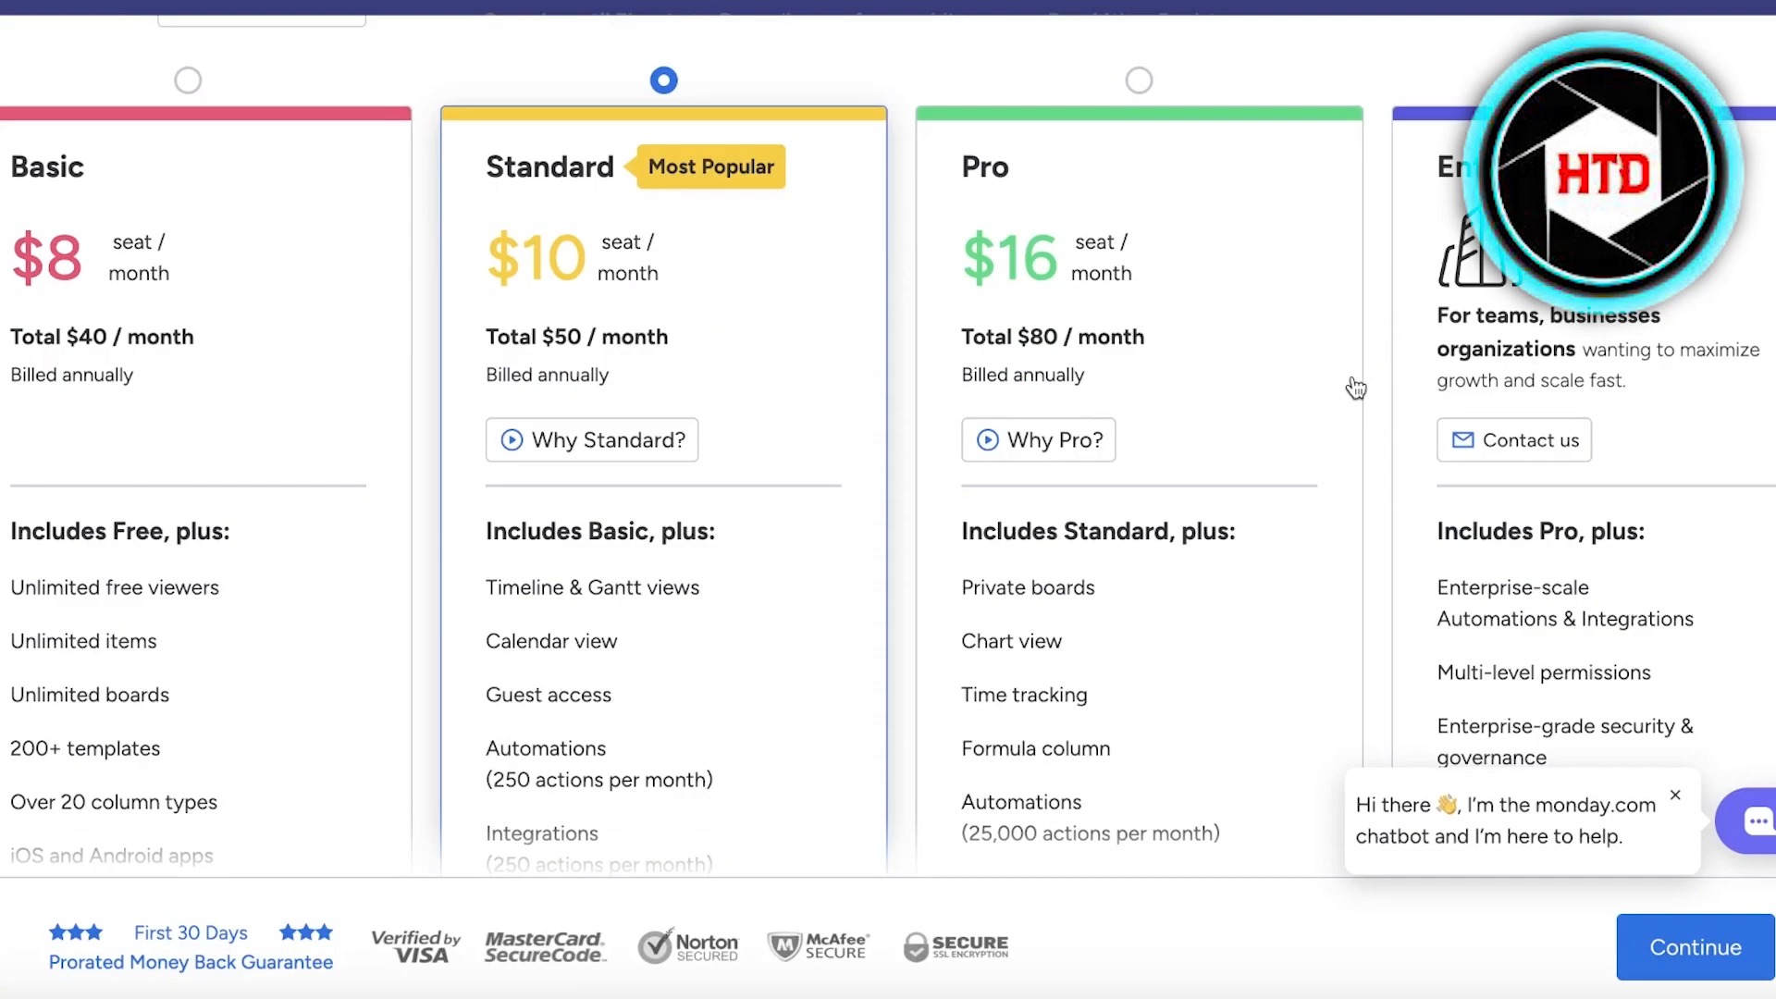
scroll(1353, 387, "down", 6)
scroll(1320, 358, "up", 8)
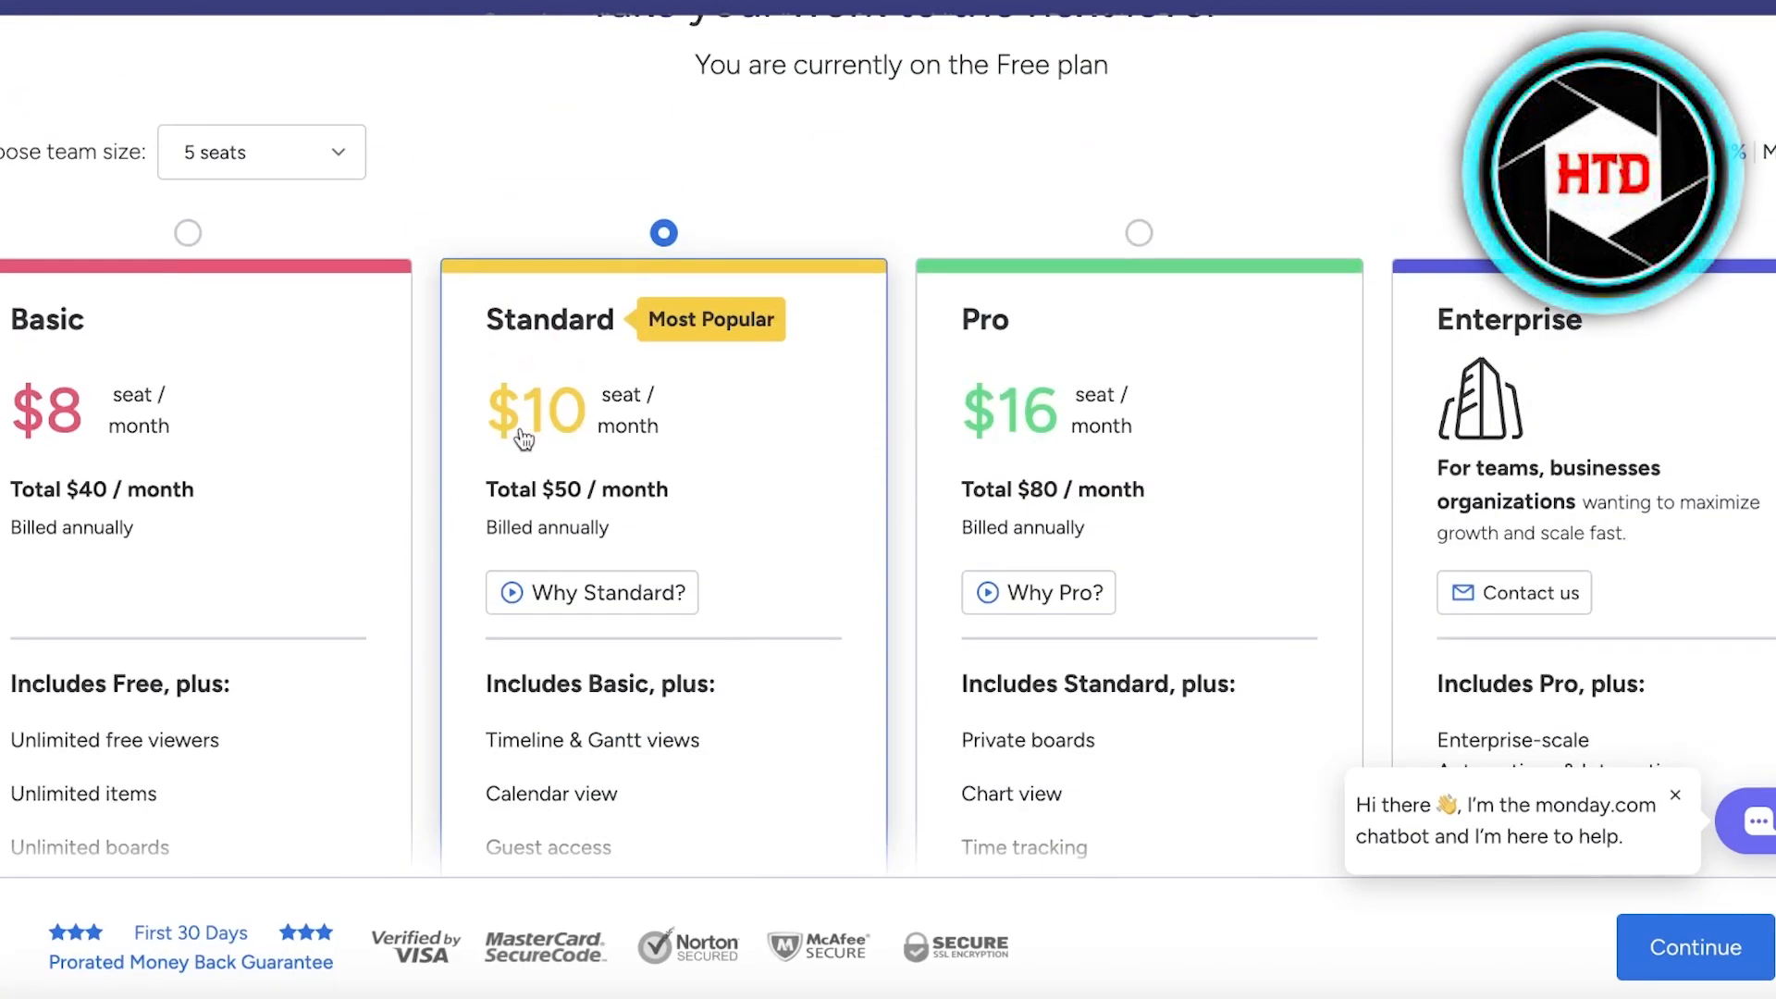
scroll(550, 436, "down", 16)
scroll(548, 424, "up", 10)
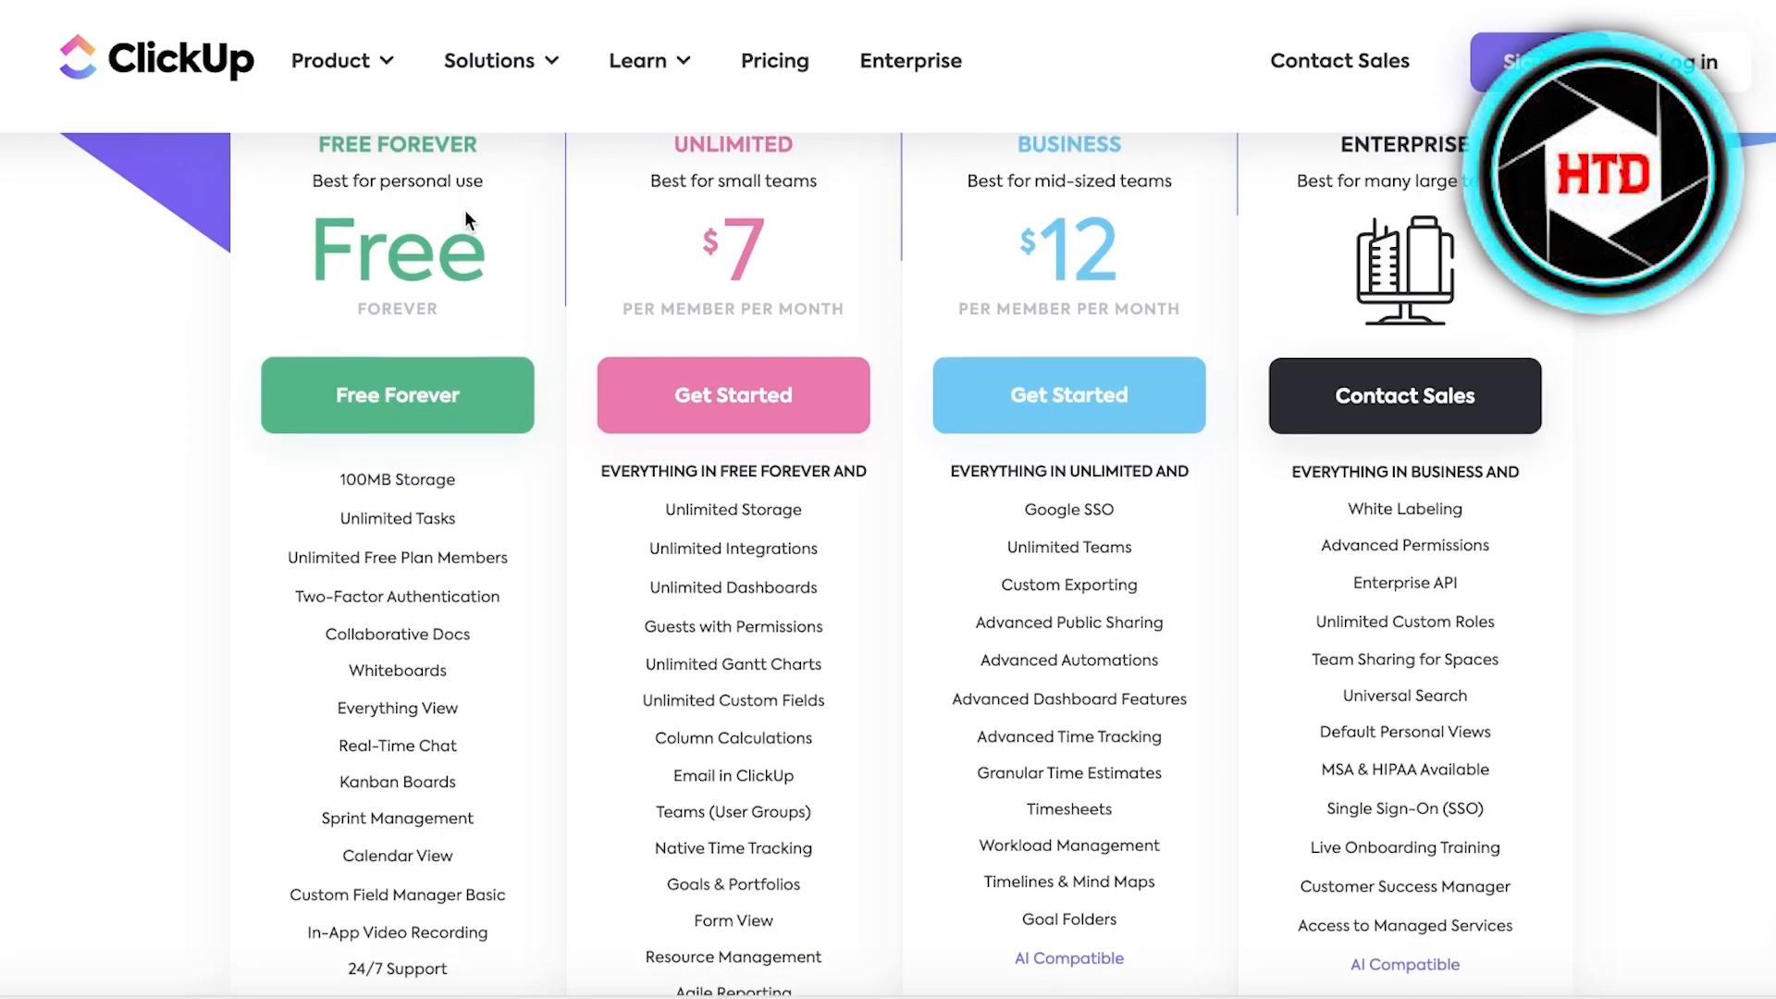
- Return to ClickUp's pricing page and check the plan prices
scroll(479, 176, "up", 1)
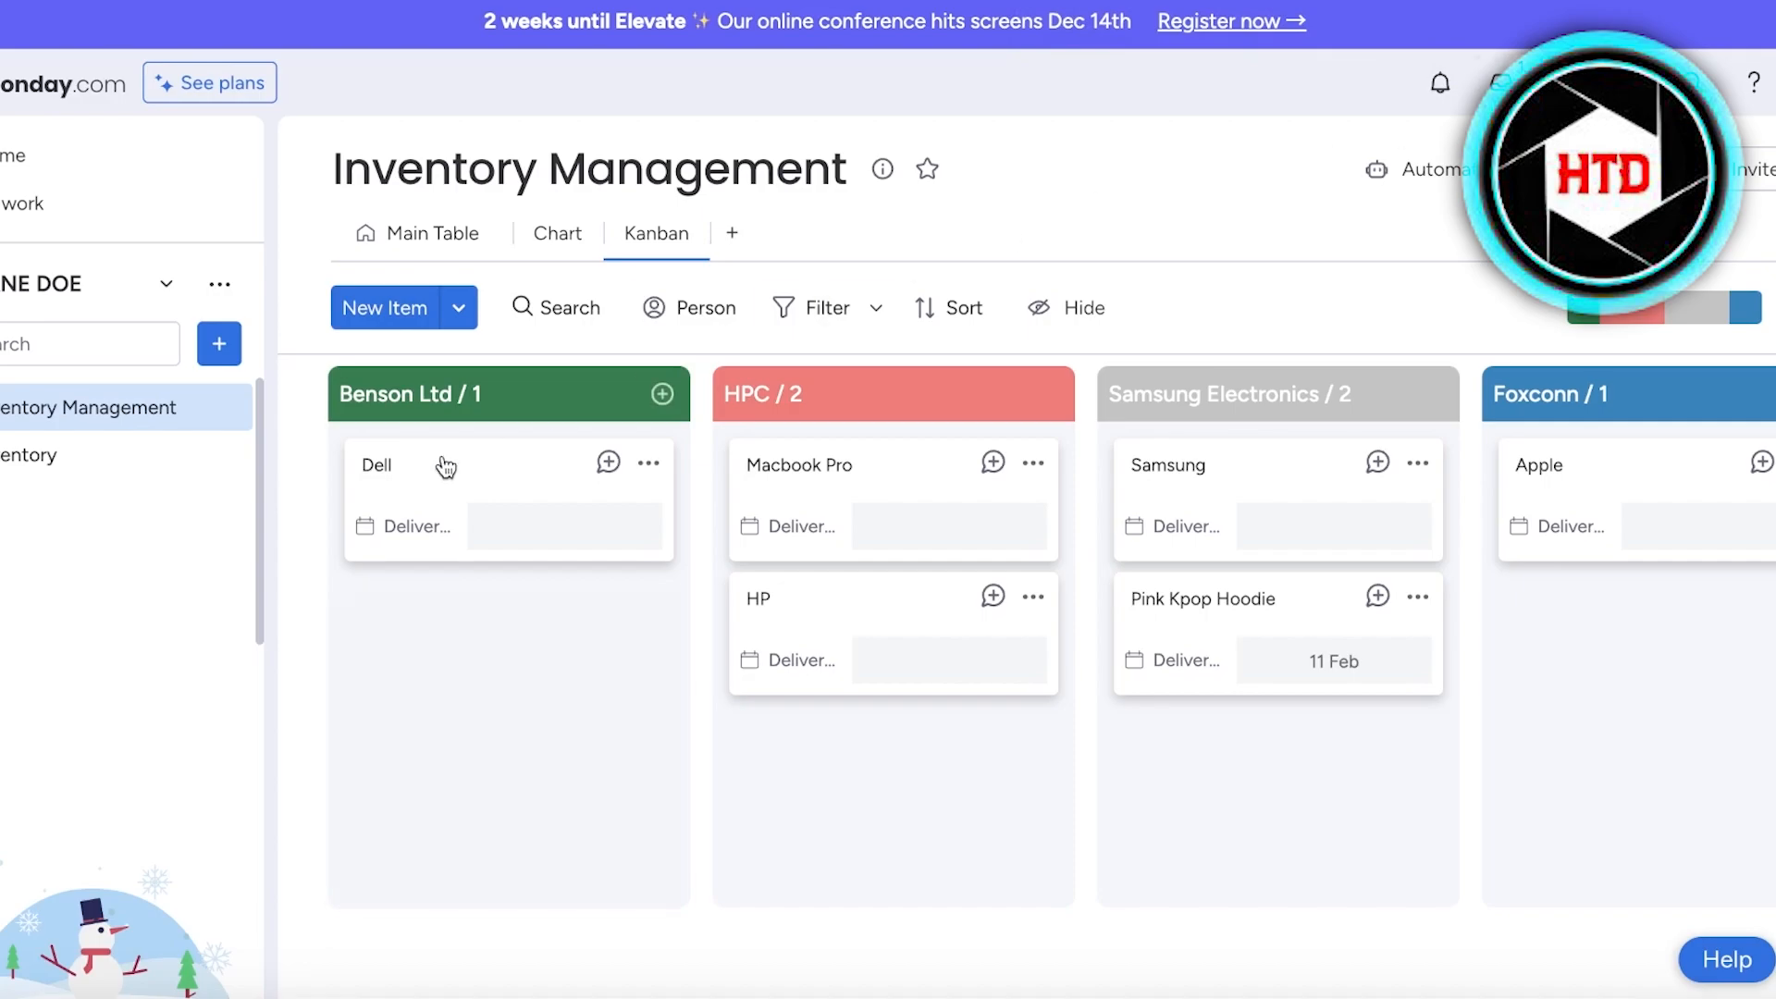
- Switch to monday.com's Inventory Management board, open the available plans and compare what each one includes
left_click(210, 83)
scroll(269, 364, "down", 1)
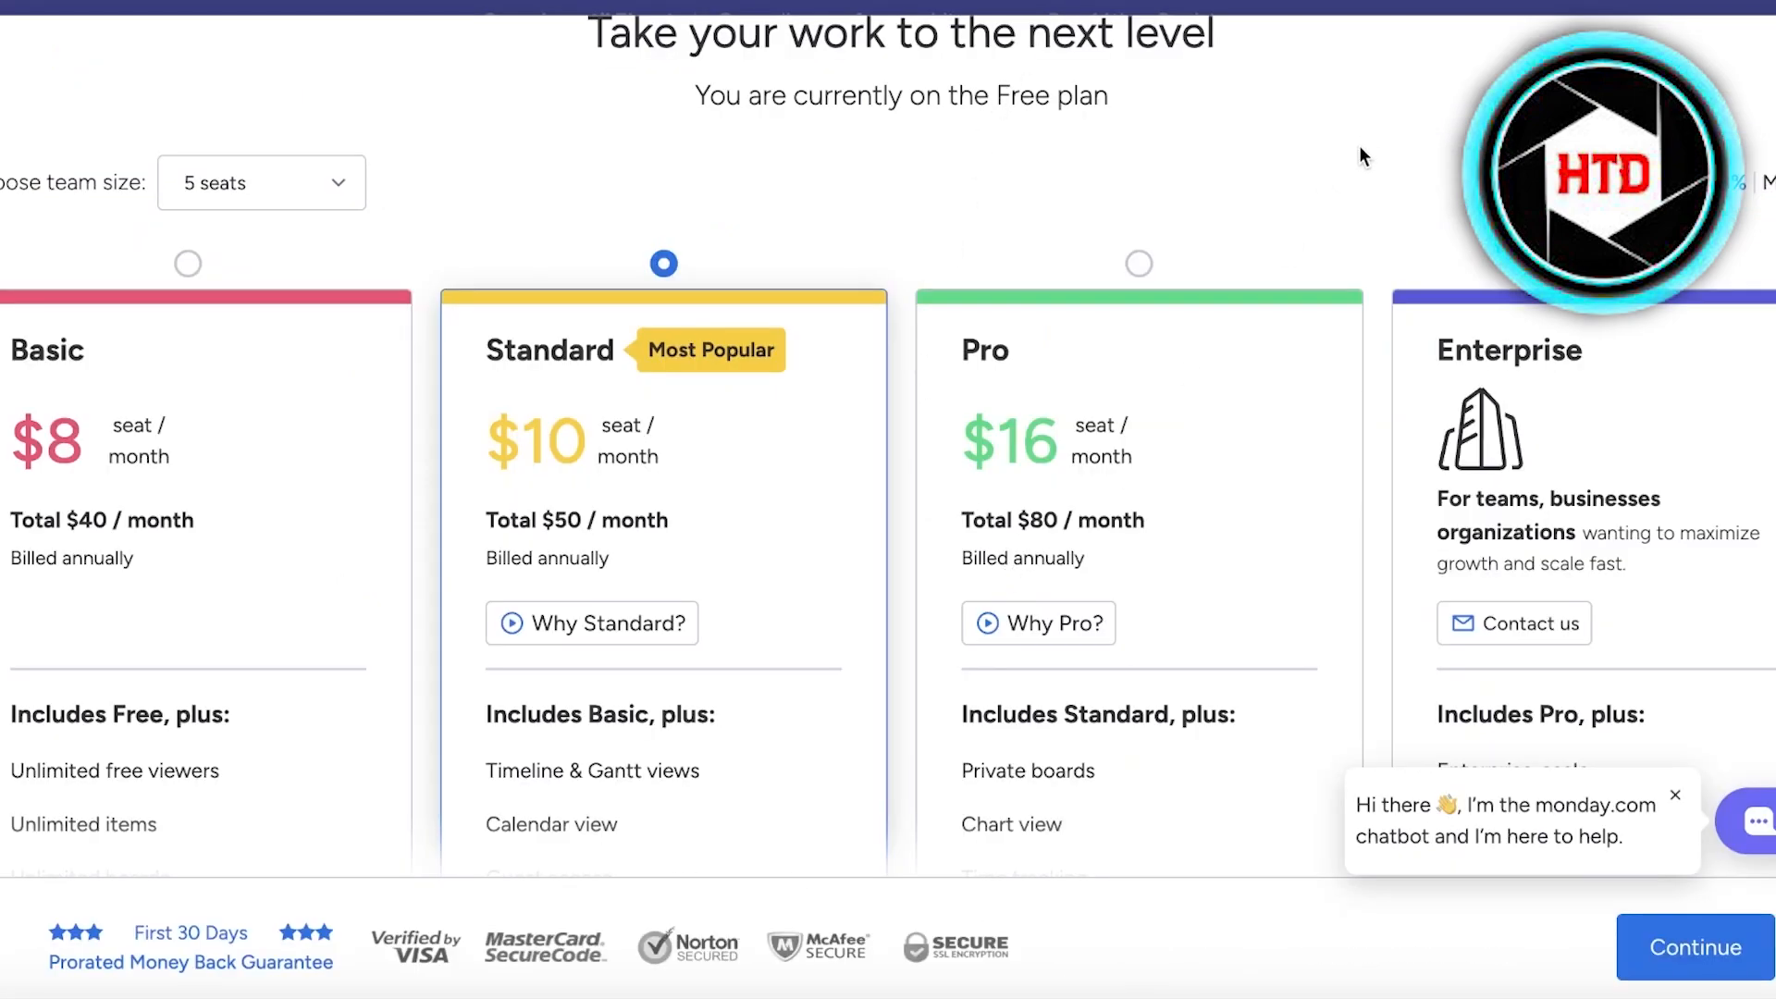
scroll(1359, 157, "up", 1)
scroll(829, 231, "down", 6)
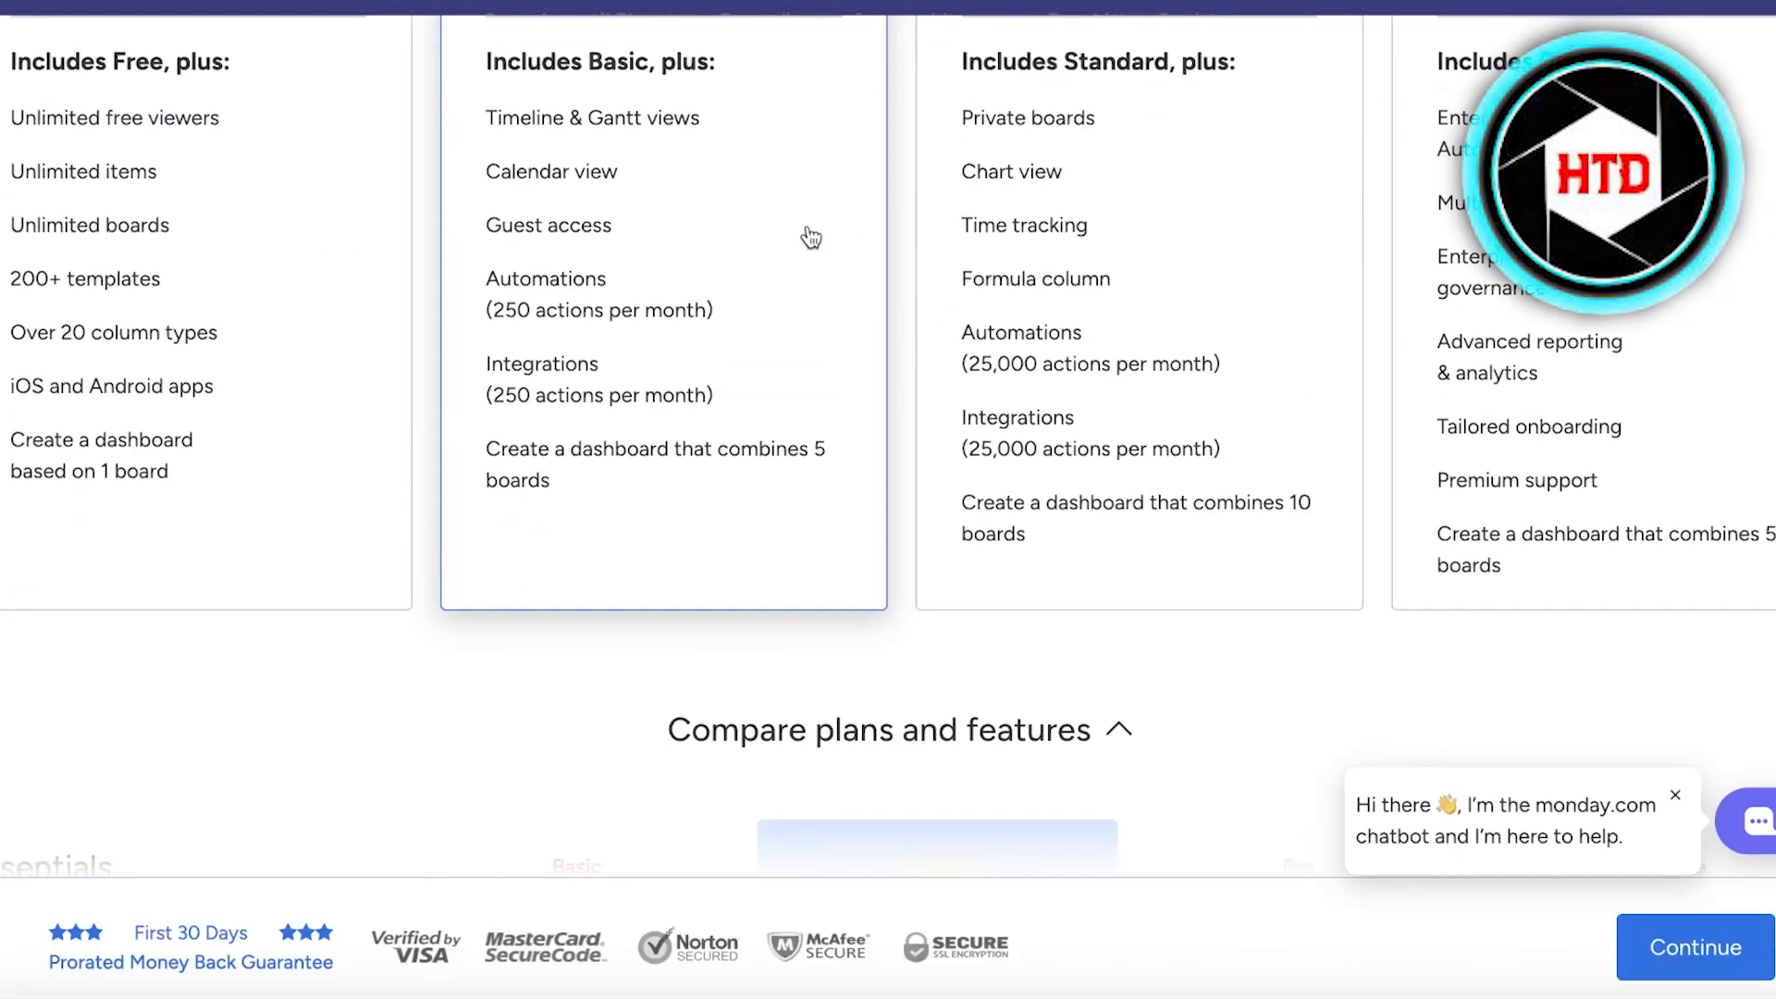
scroll(742, 270, "up", 2)
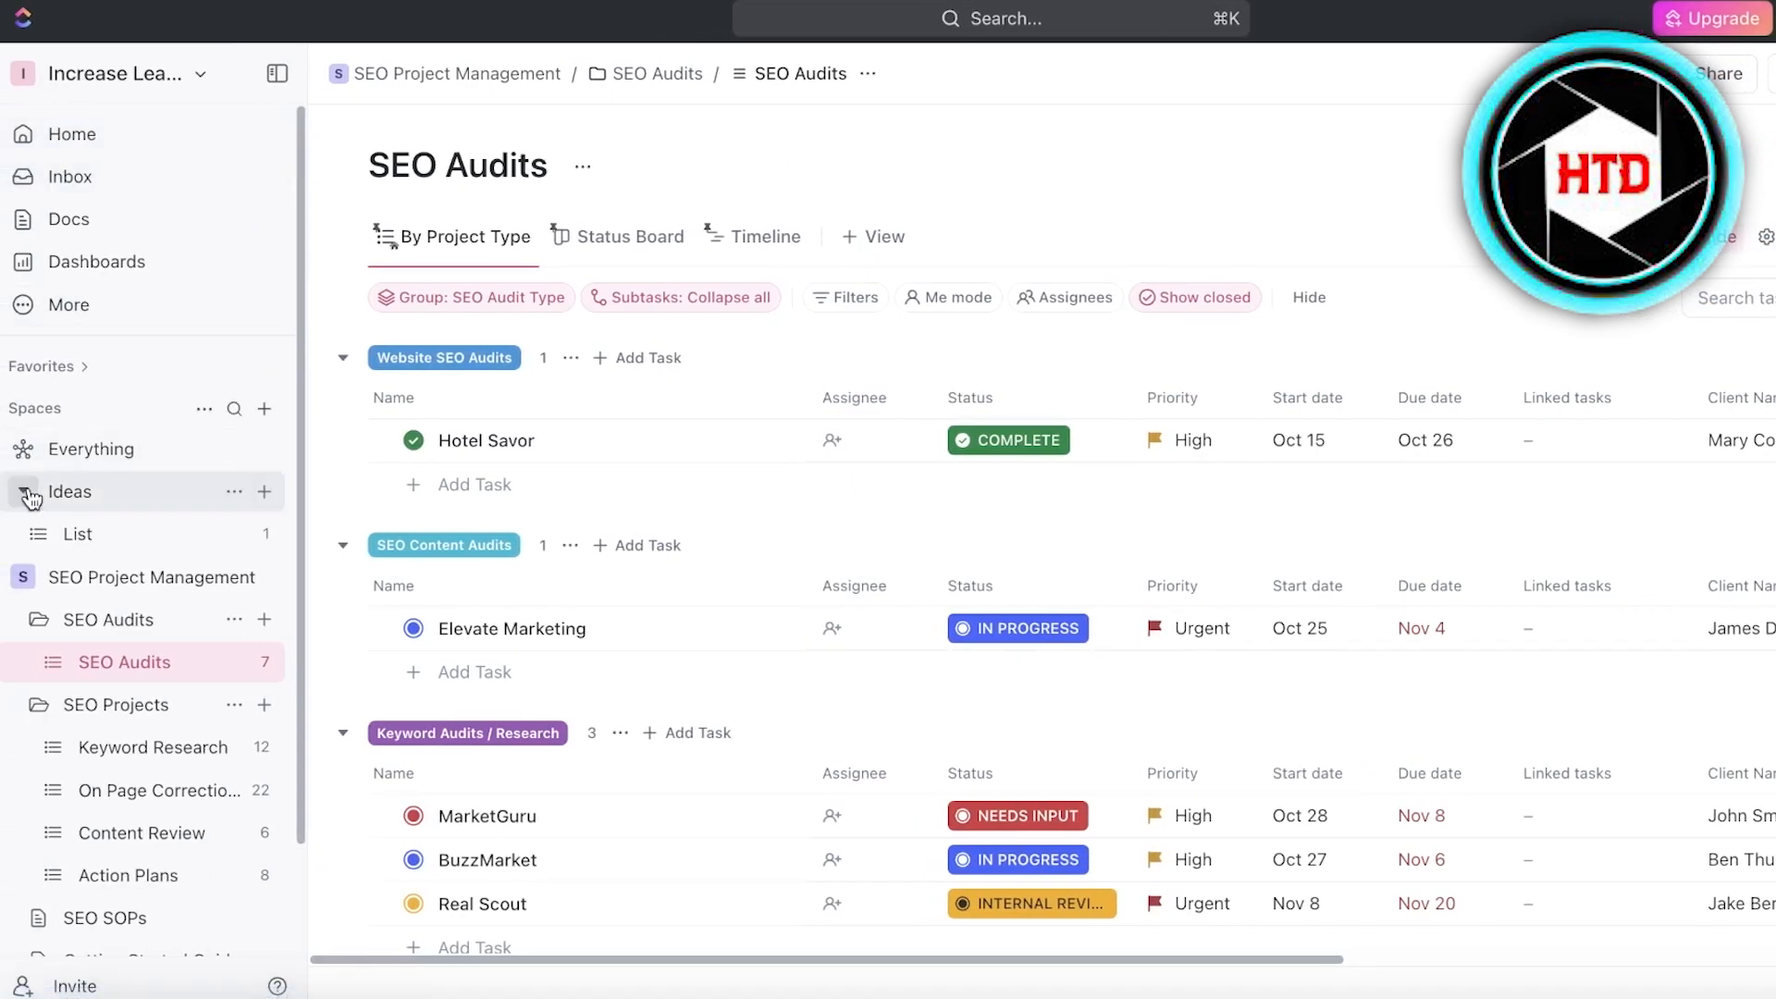
- Switch to the ClickUp workspace and view the other workspaces that can be switched to
left_click(147, 72)
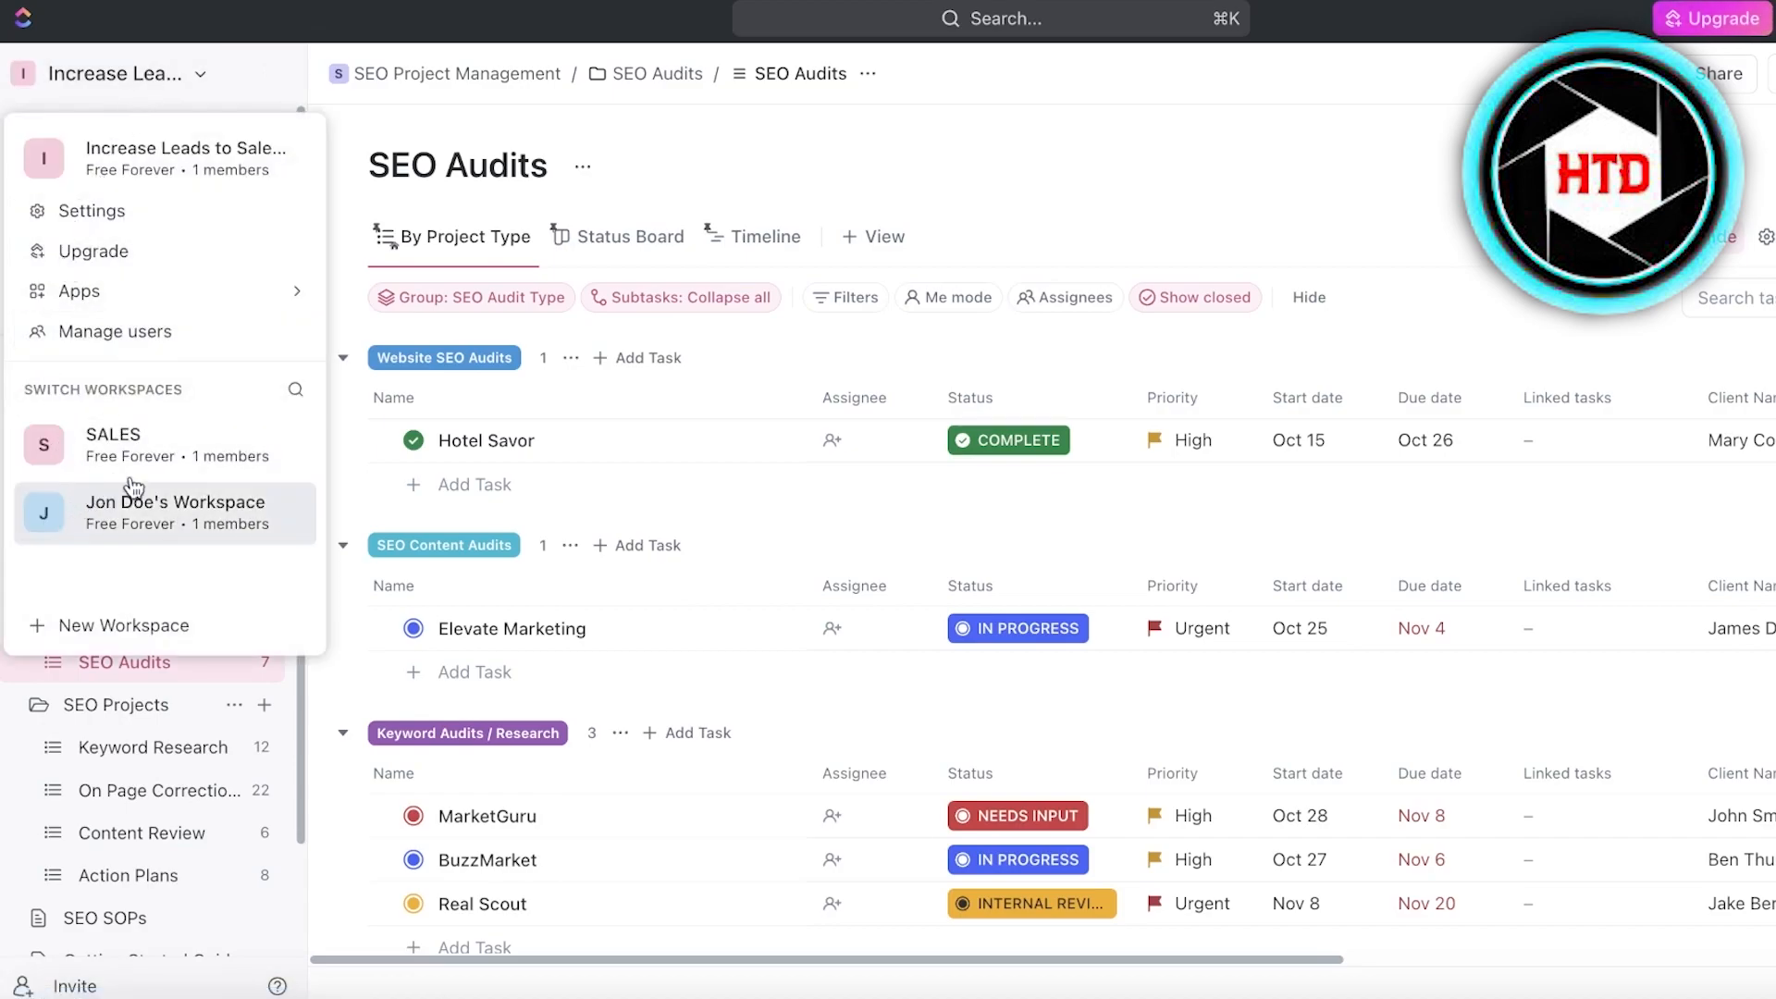
left_click(779, 108)
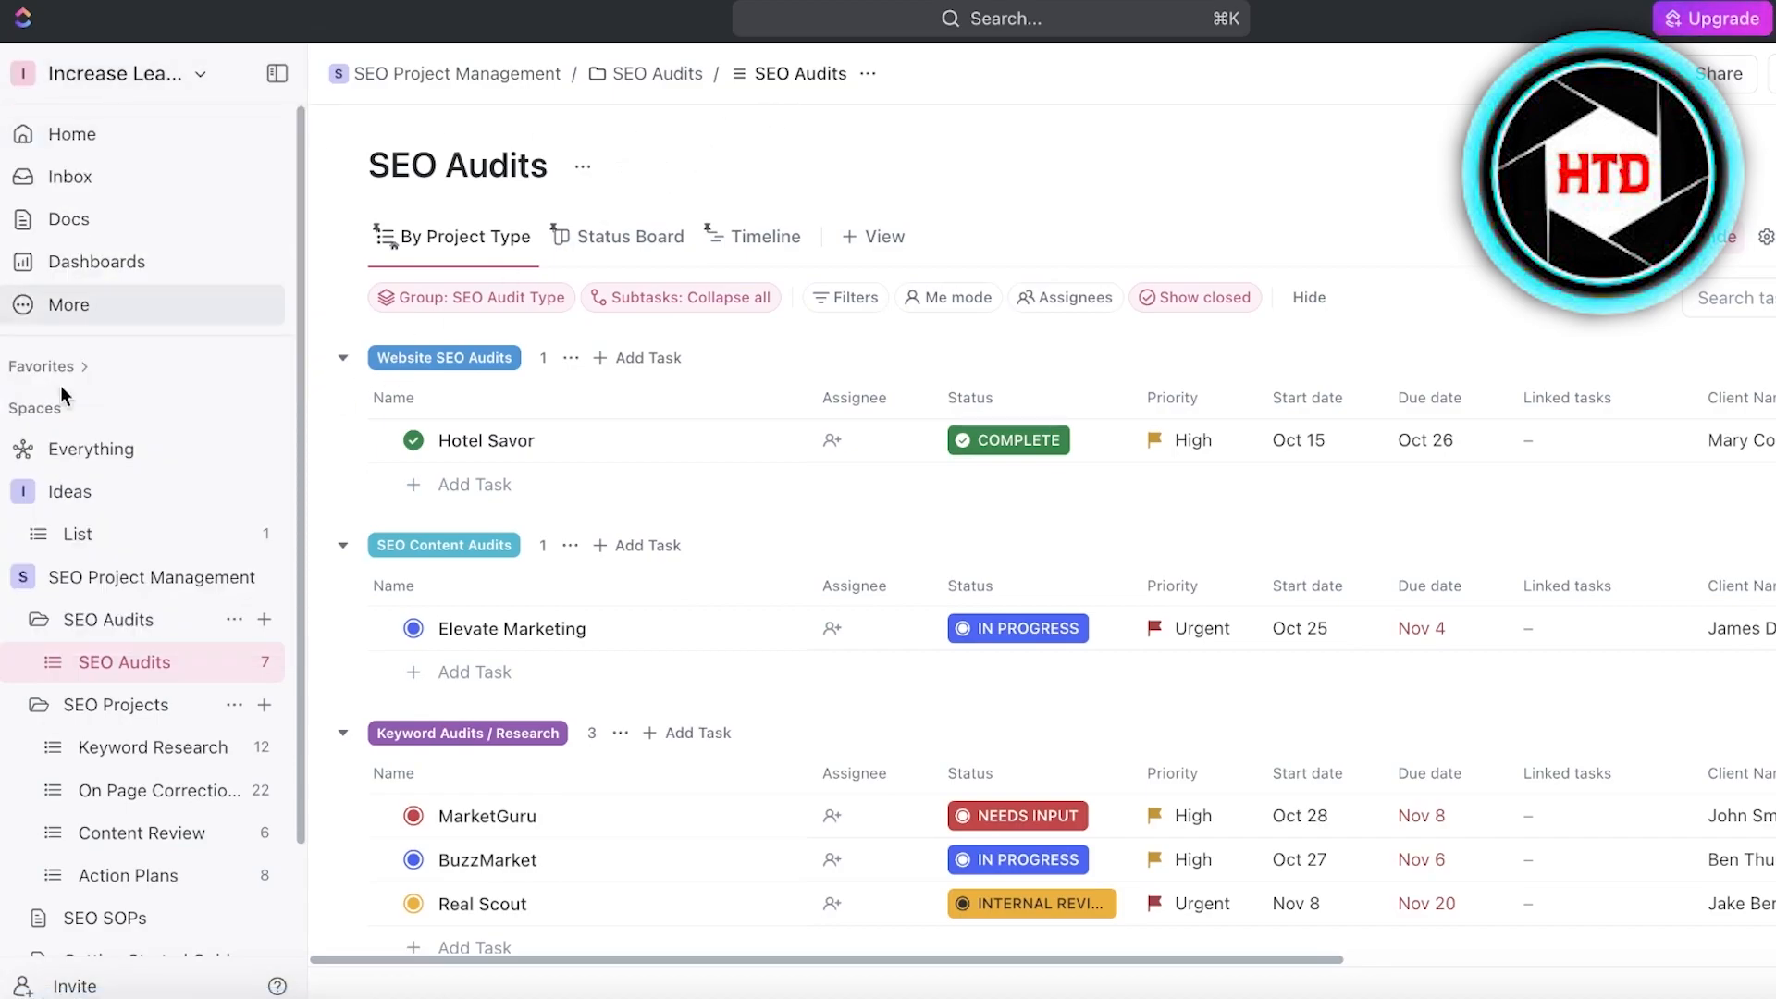
- View the overviews of the Ideas and SEO Project Management spaces and reopen the SEO Audits list
left_click(49, 482)
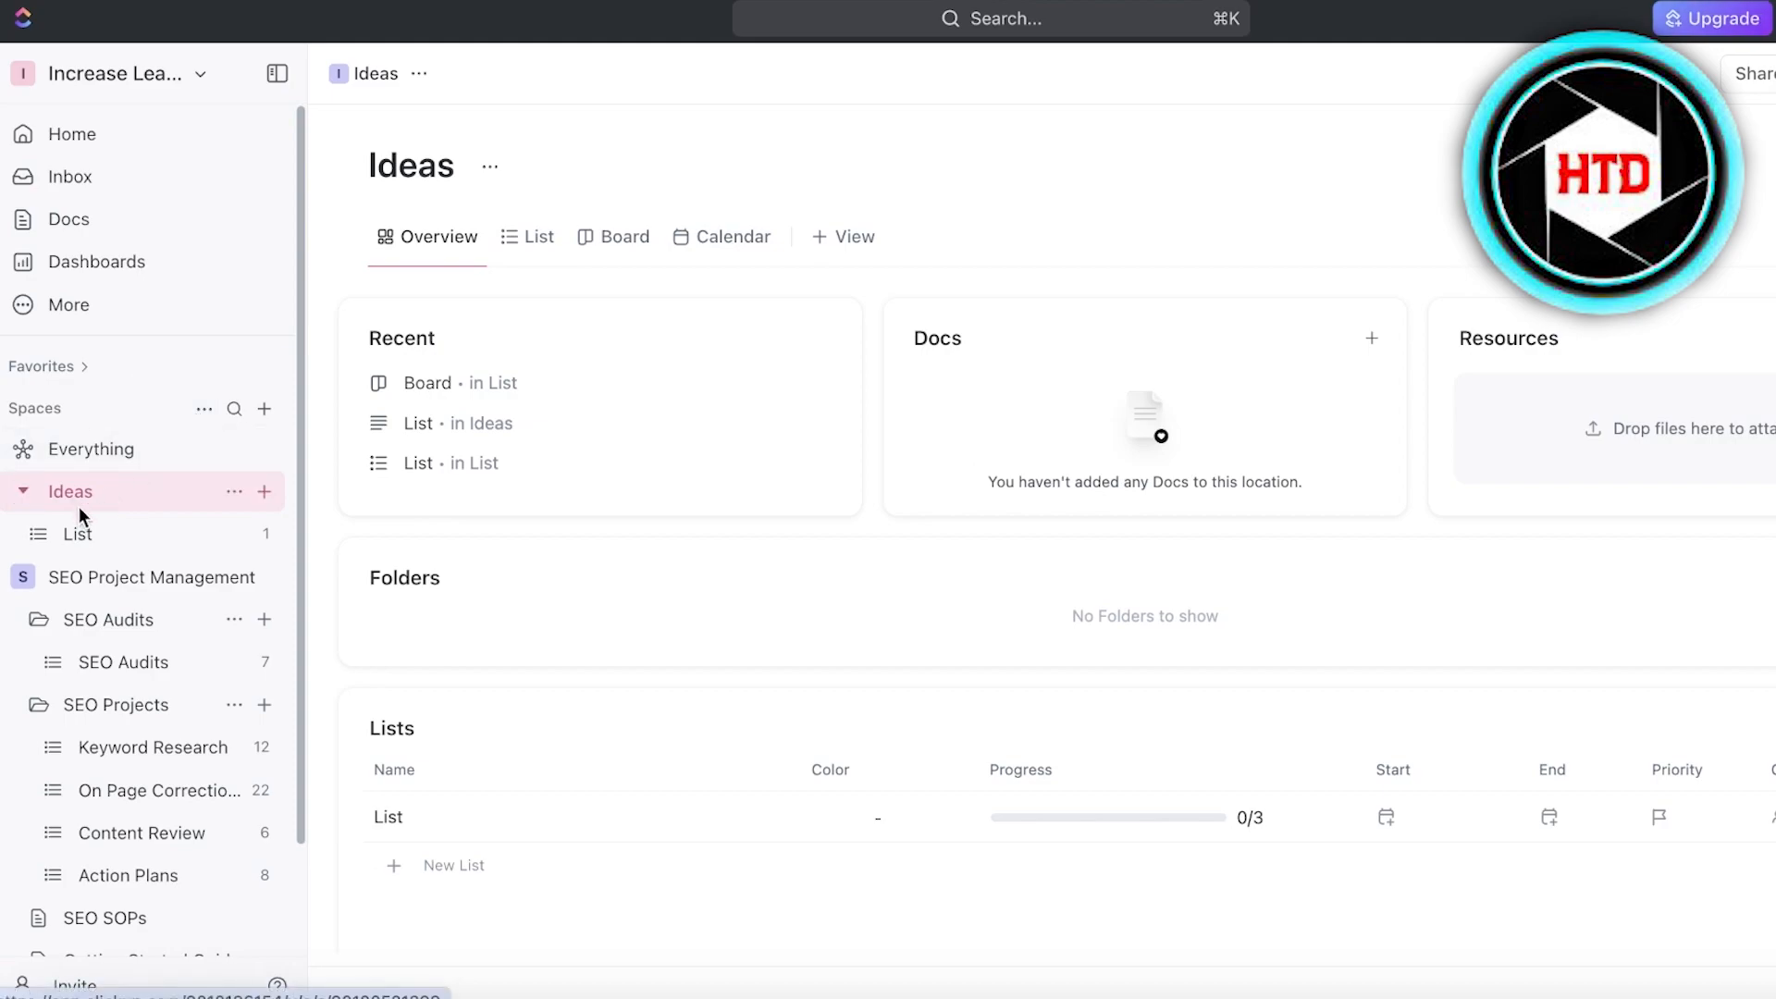
left_click(70, 580)
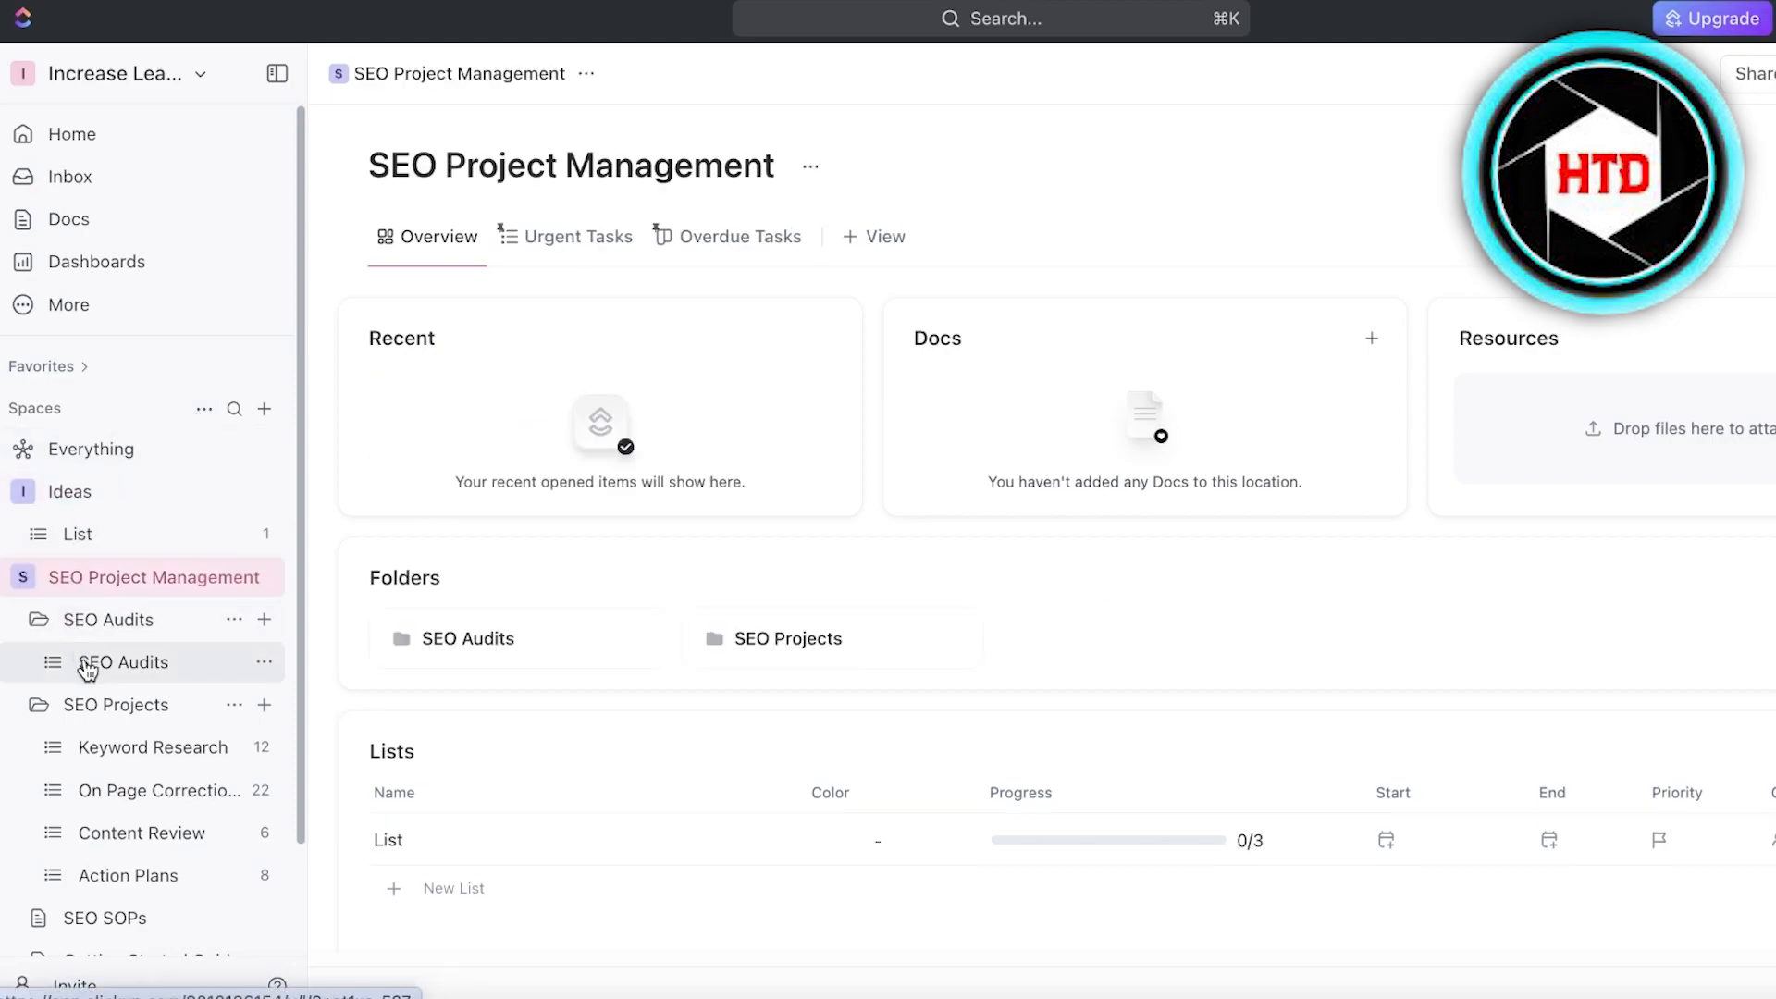
left_click(86, 662)
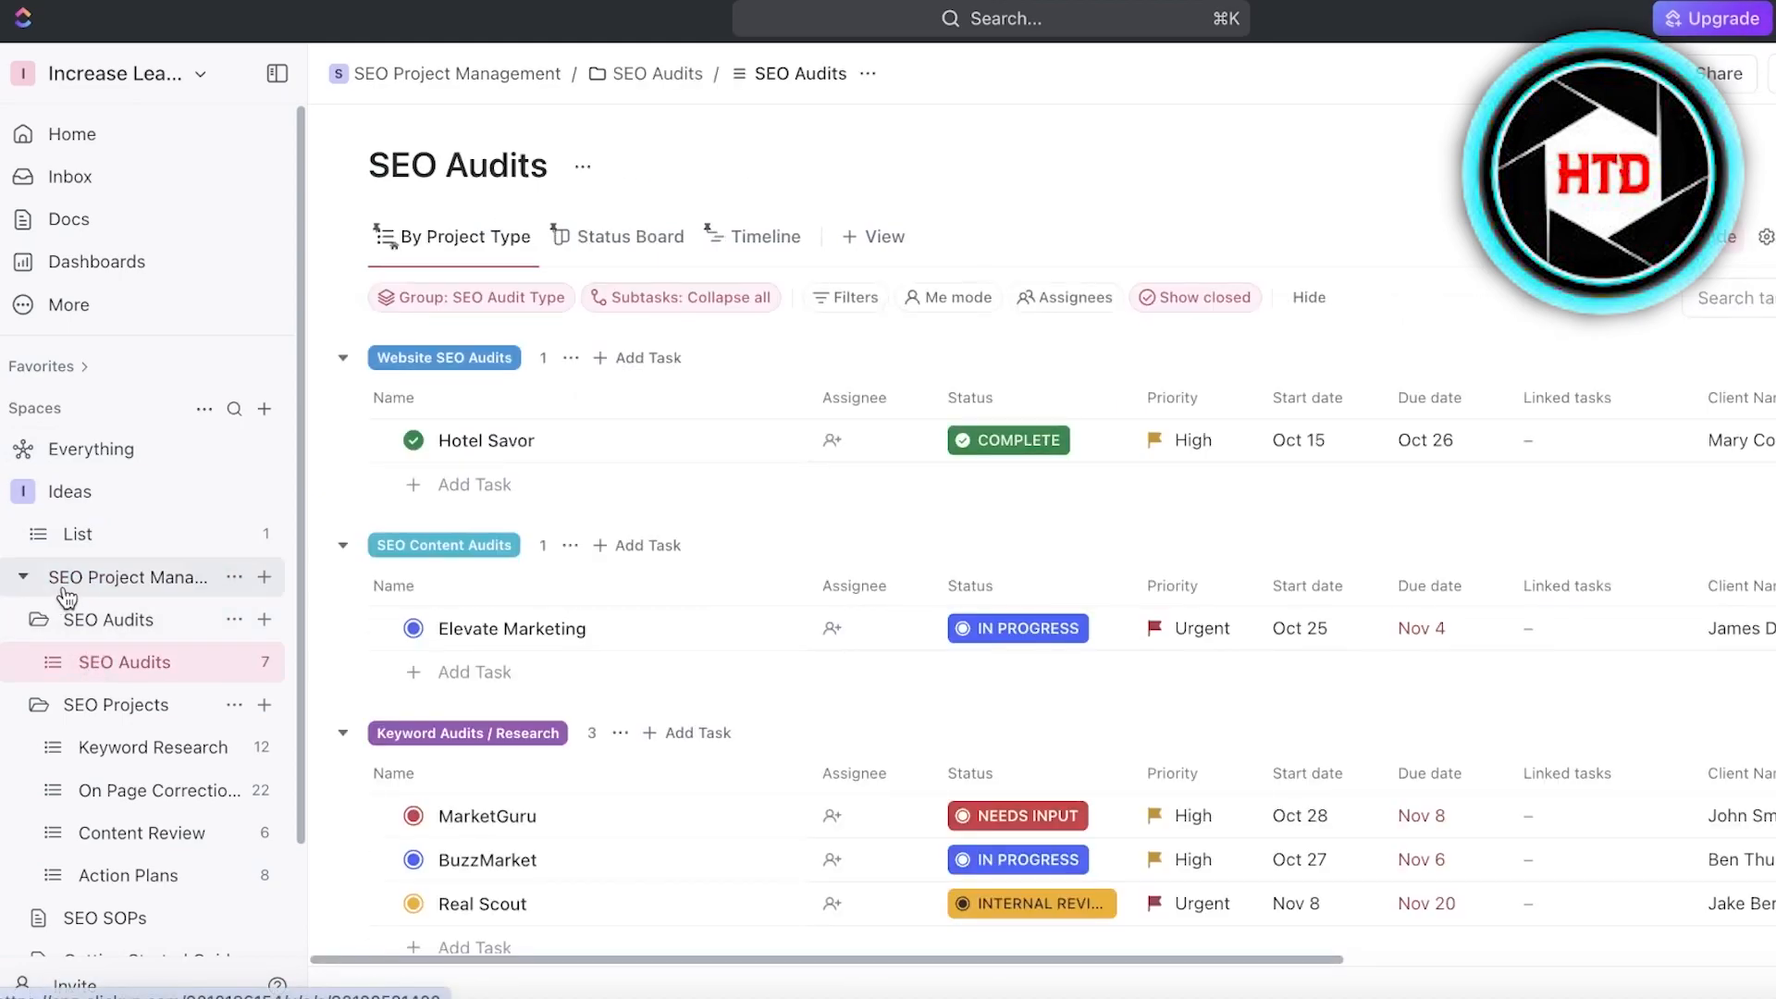
- View the options of the SEO Project Management space and the list of workspaces, closing both without changes
left_click(232, 577)
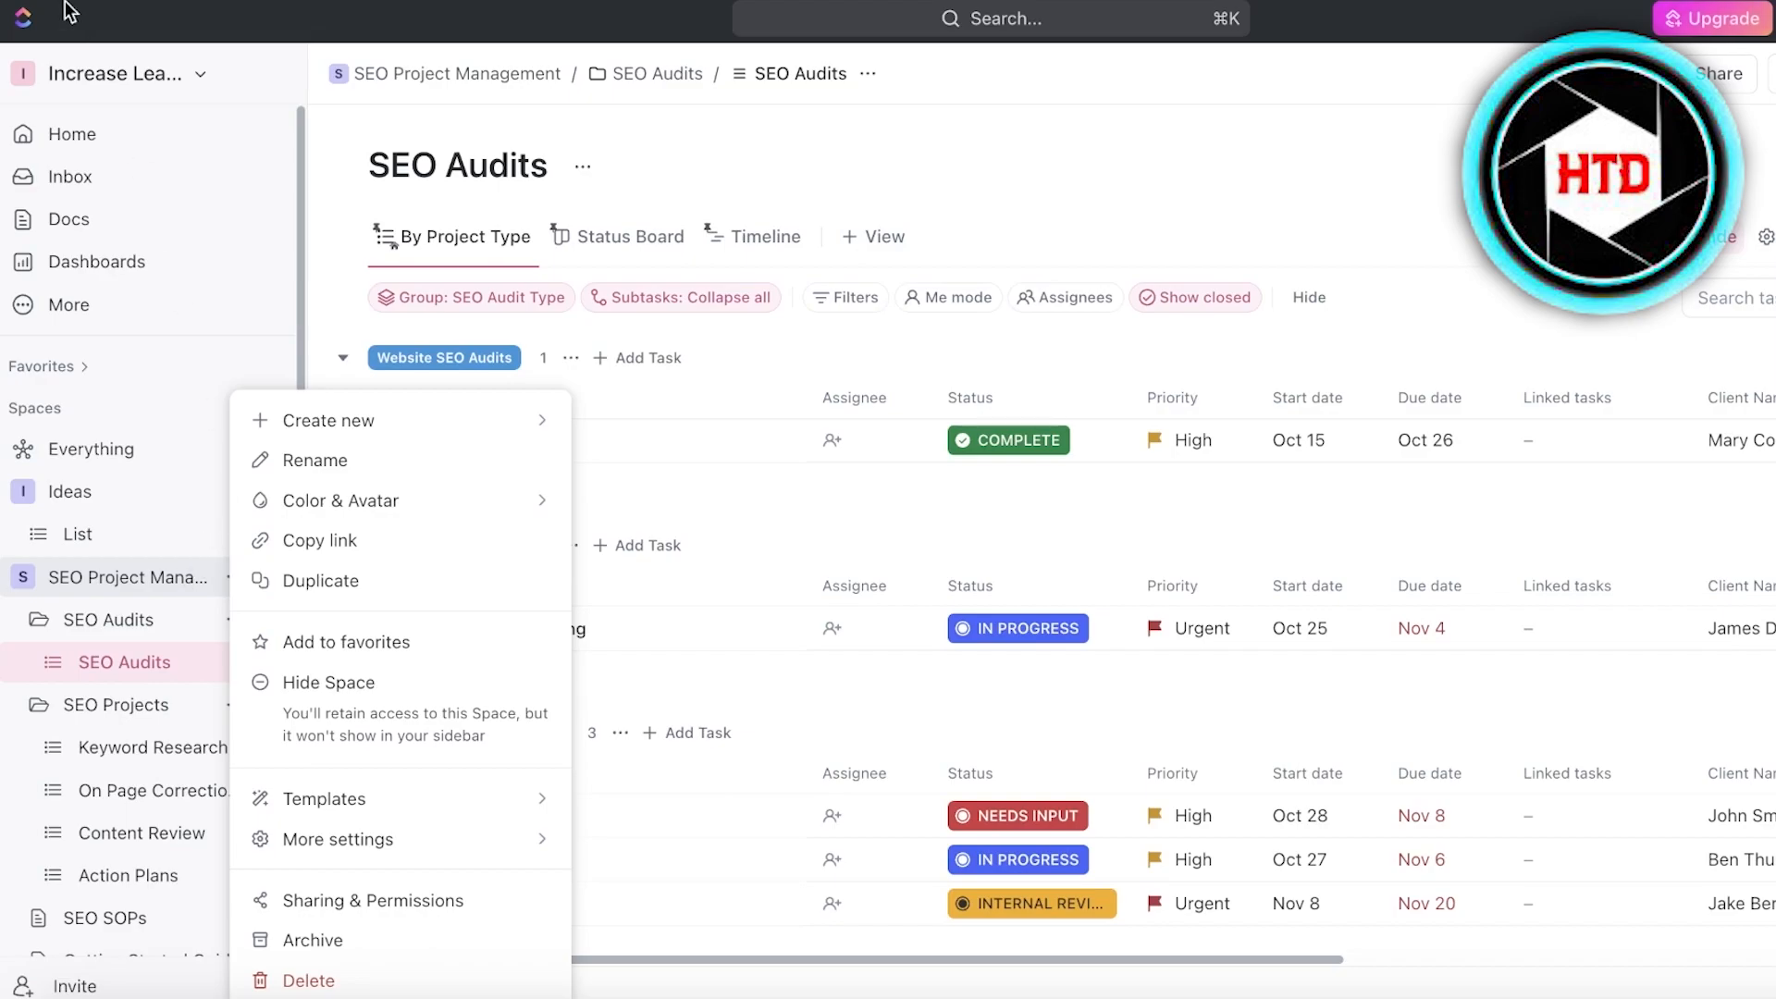
left_click(82, 70)
left_click(82, 70)
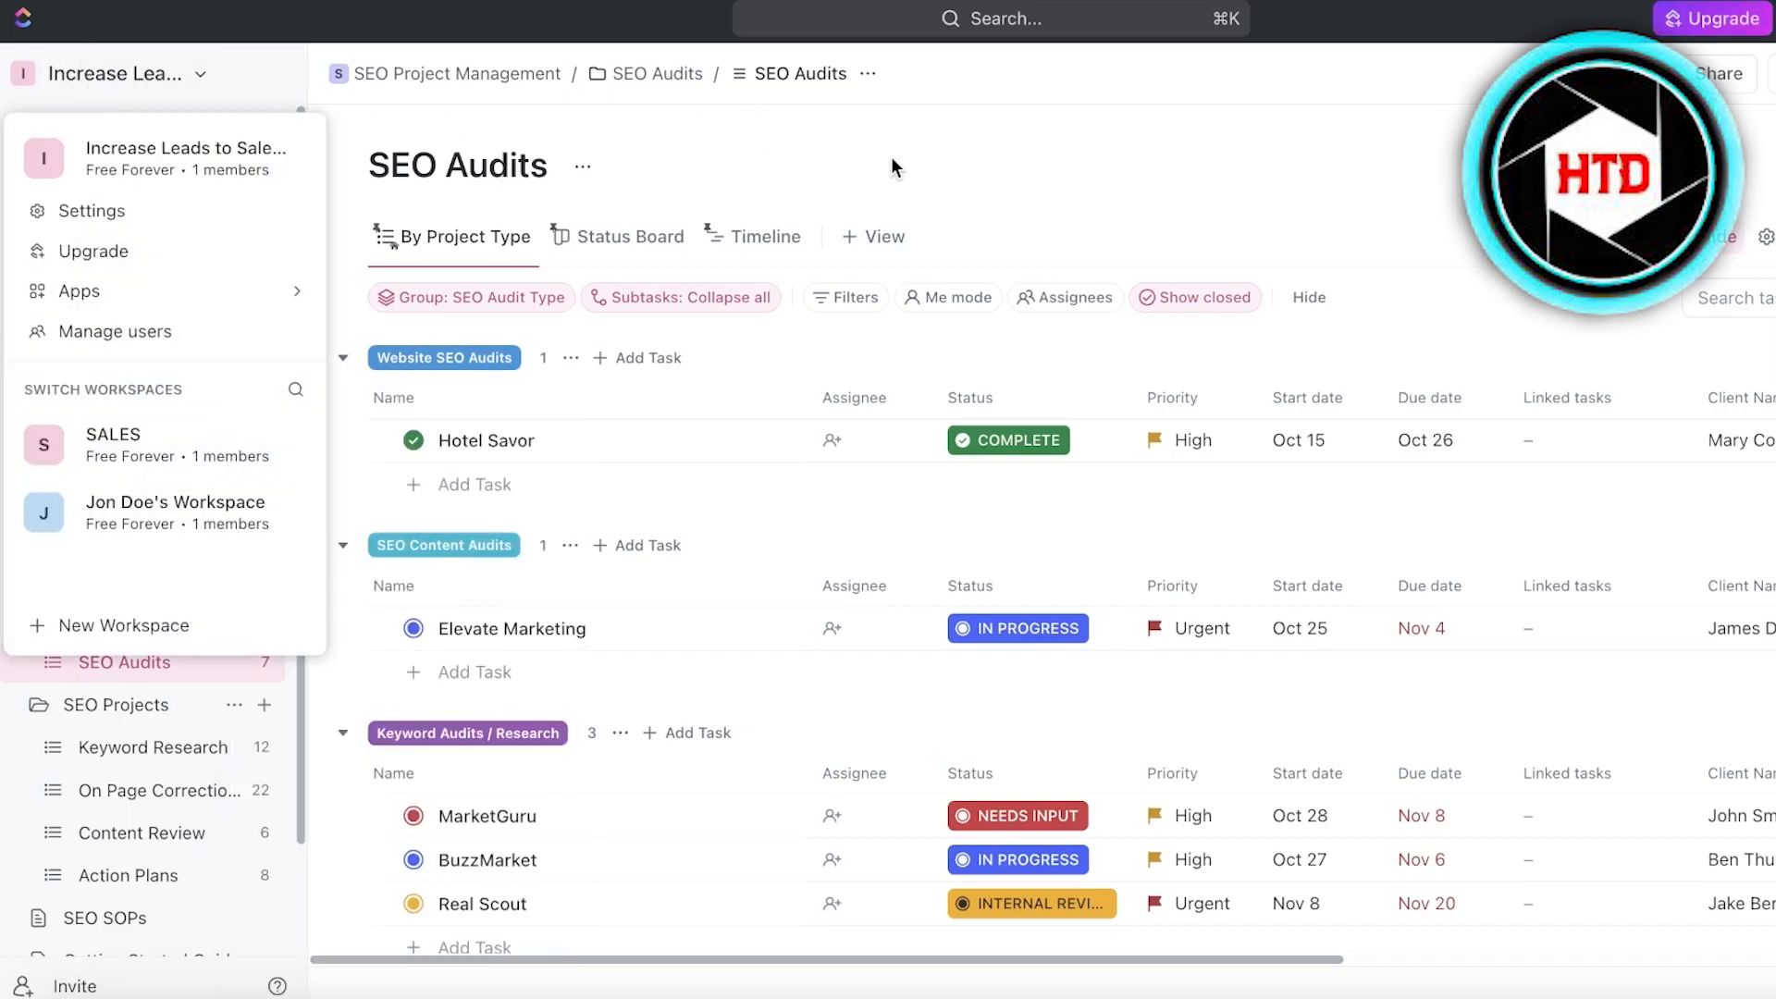
left_click(706, 333)
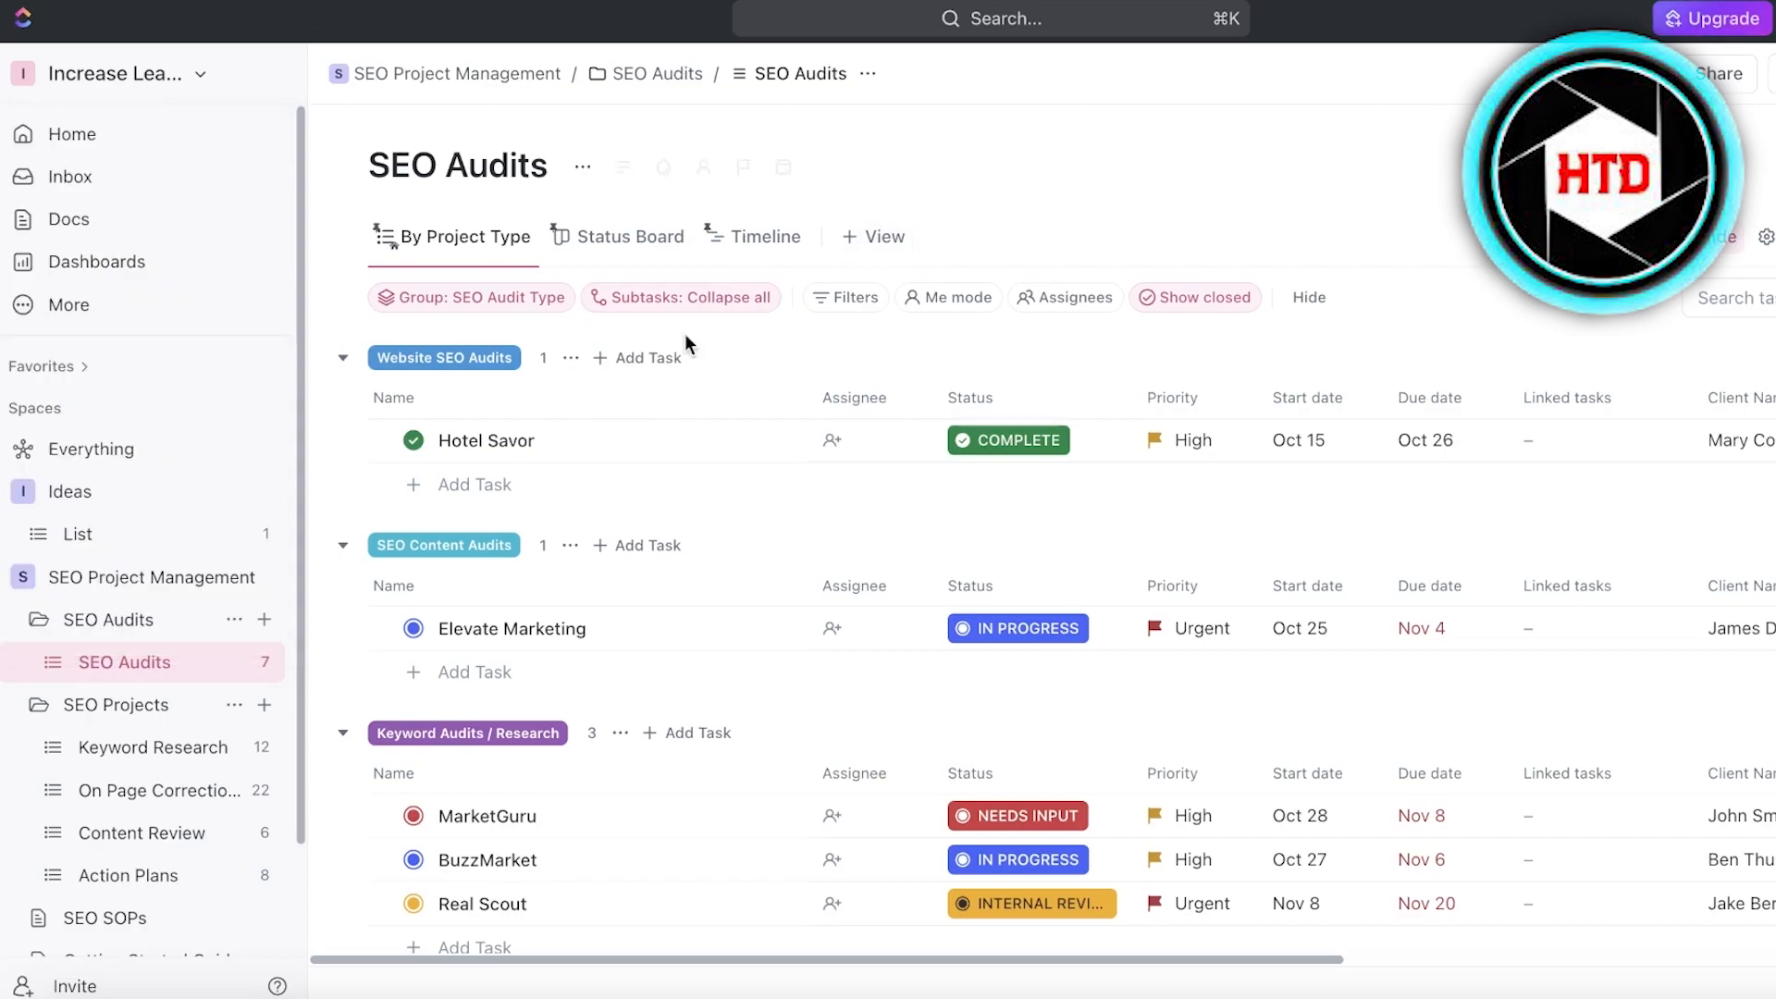
- Look through the grouped tasks in the SEO Audits list
scroll(507, 479, "down", 4)
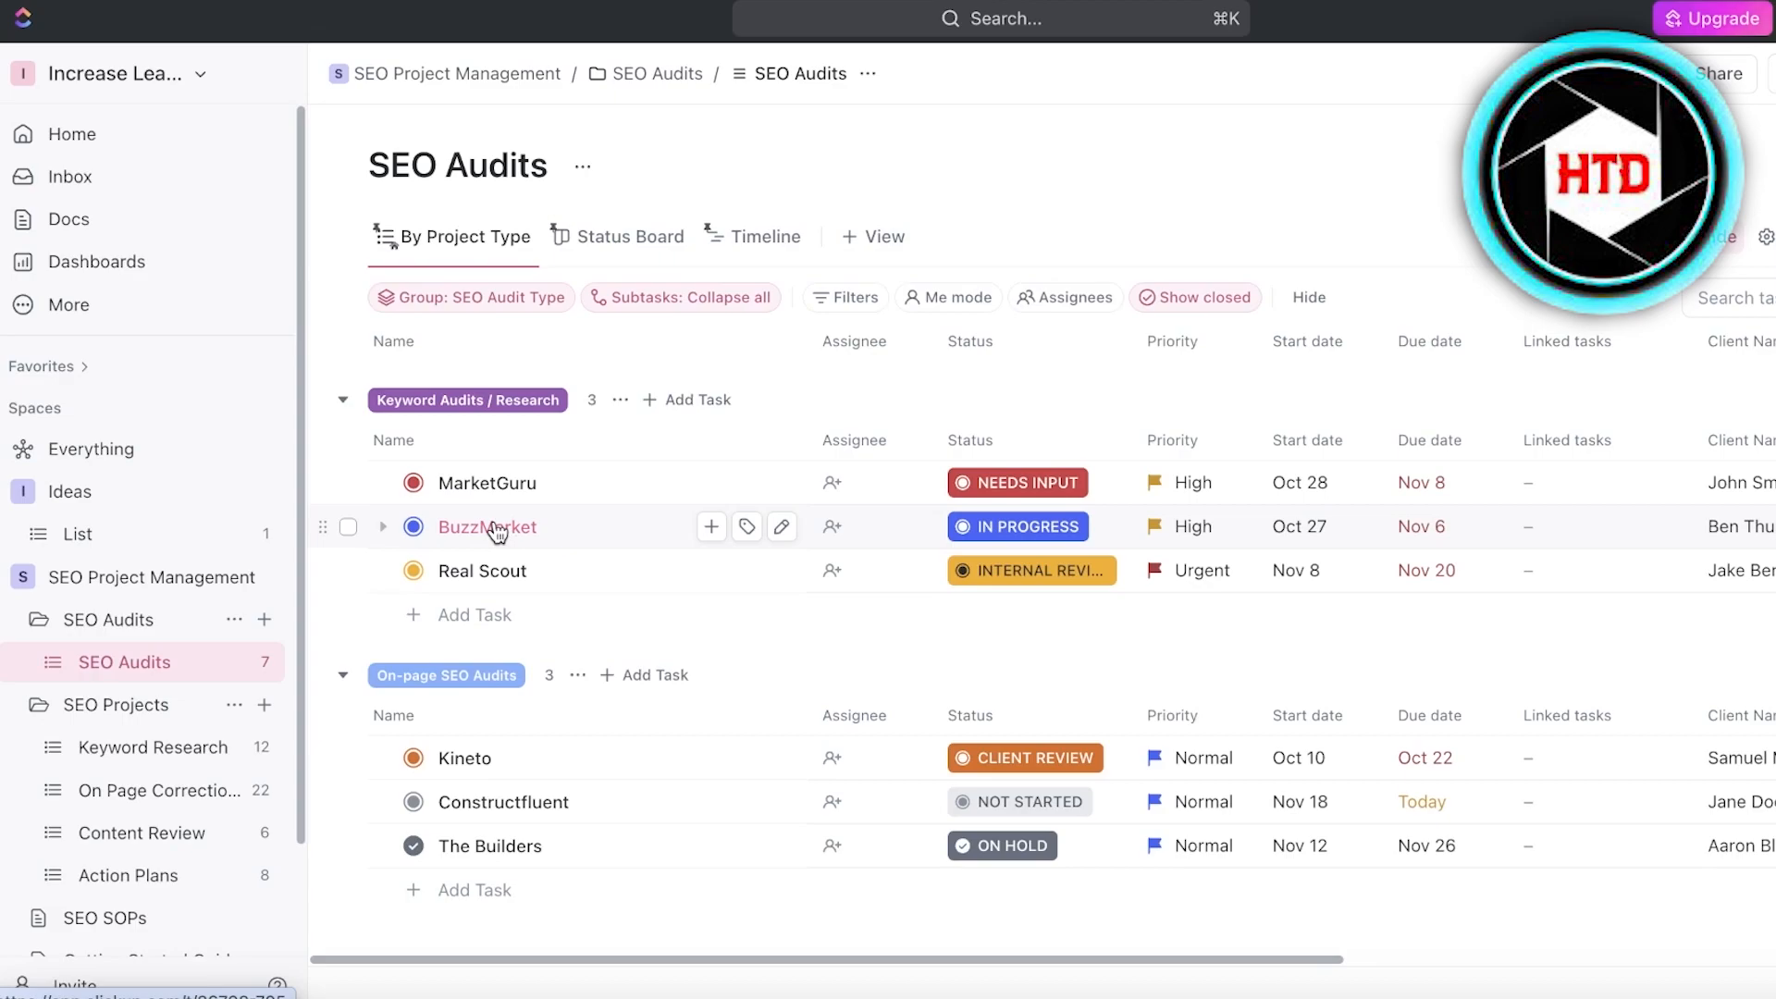
scroll(555, 462, "up", 4)
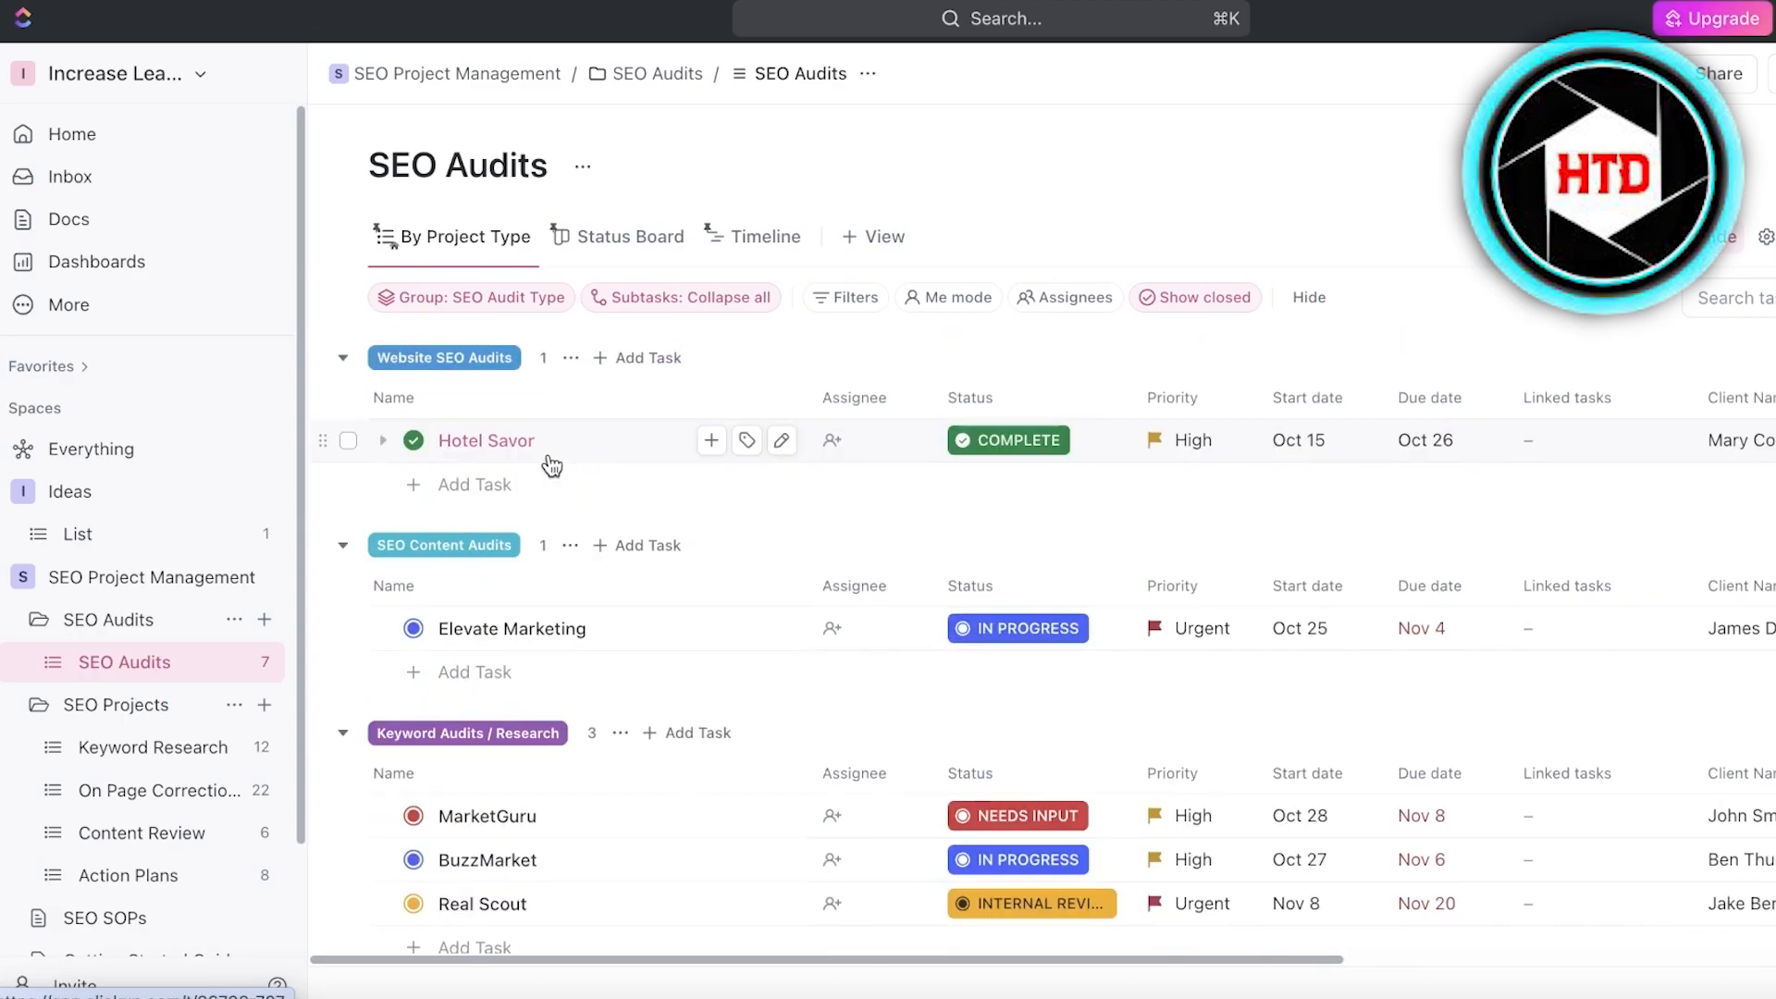
- Open the list in the Ideas space and compare its List view with its Board view
left_click(192, 529)
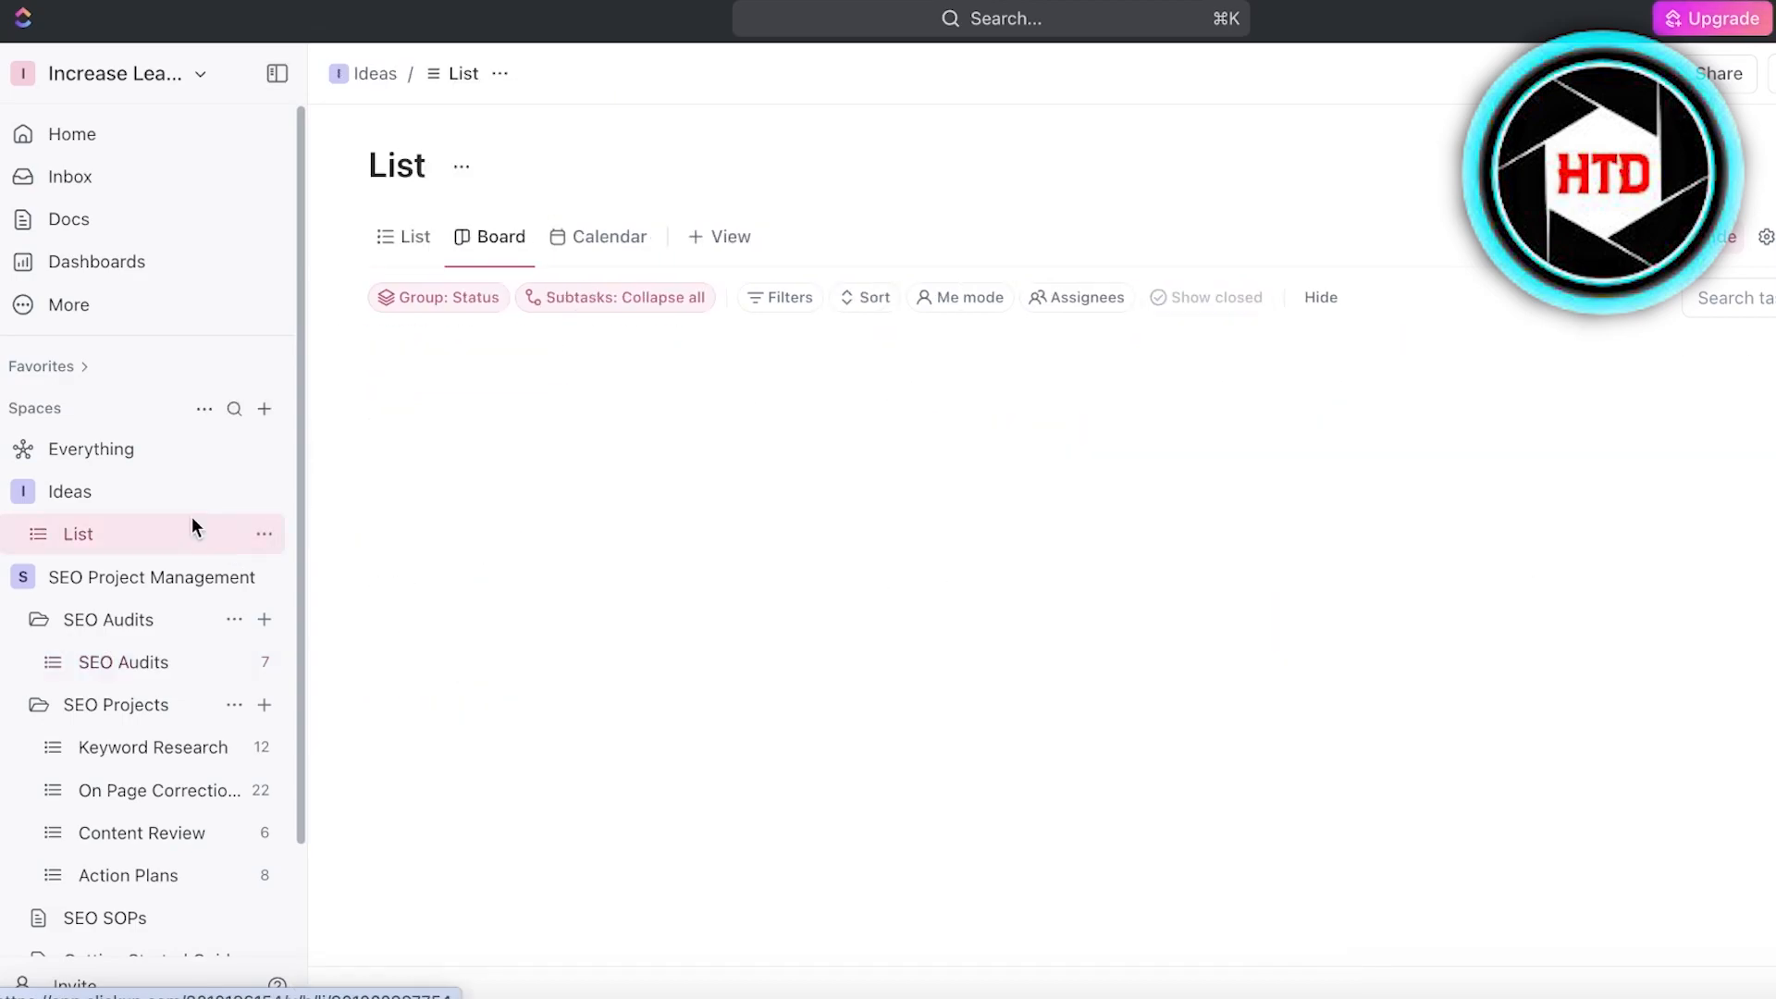
left_click(416, 244)
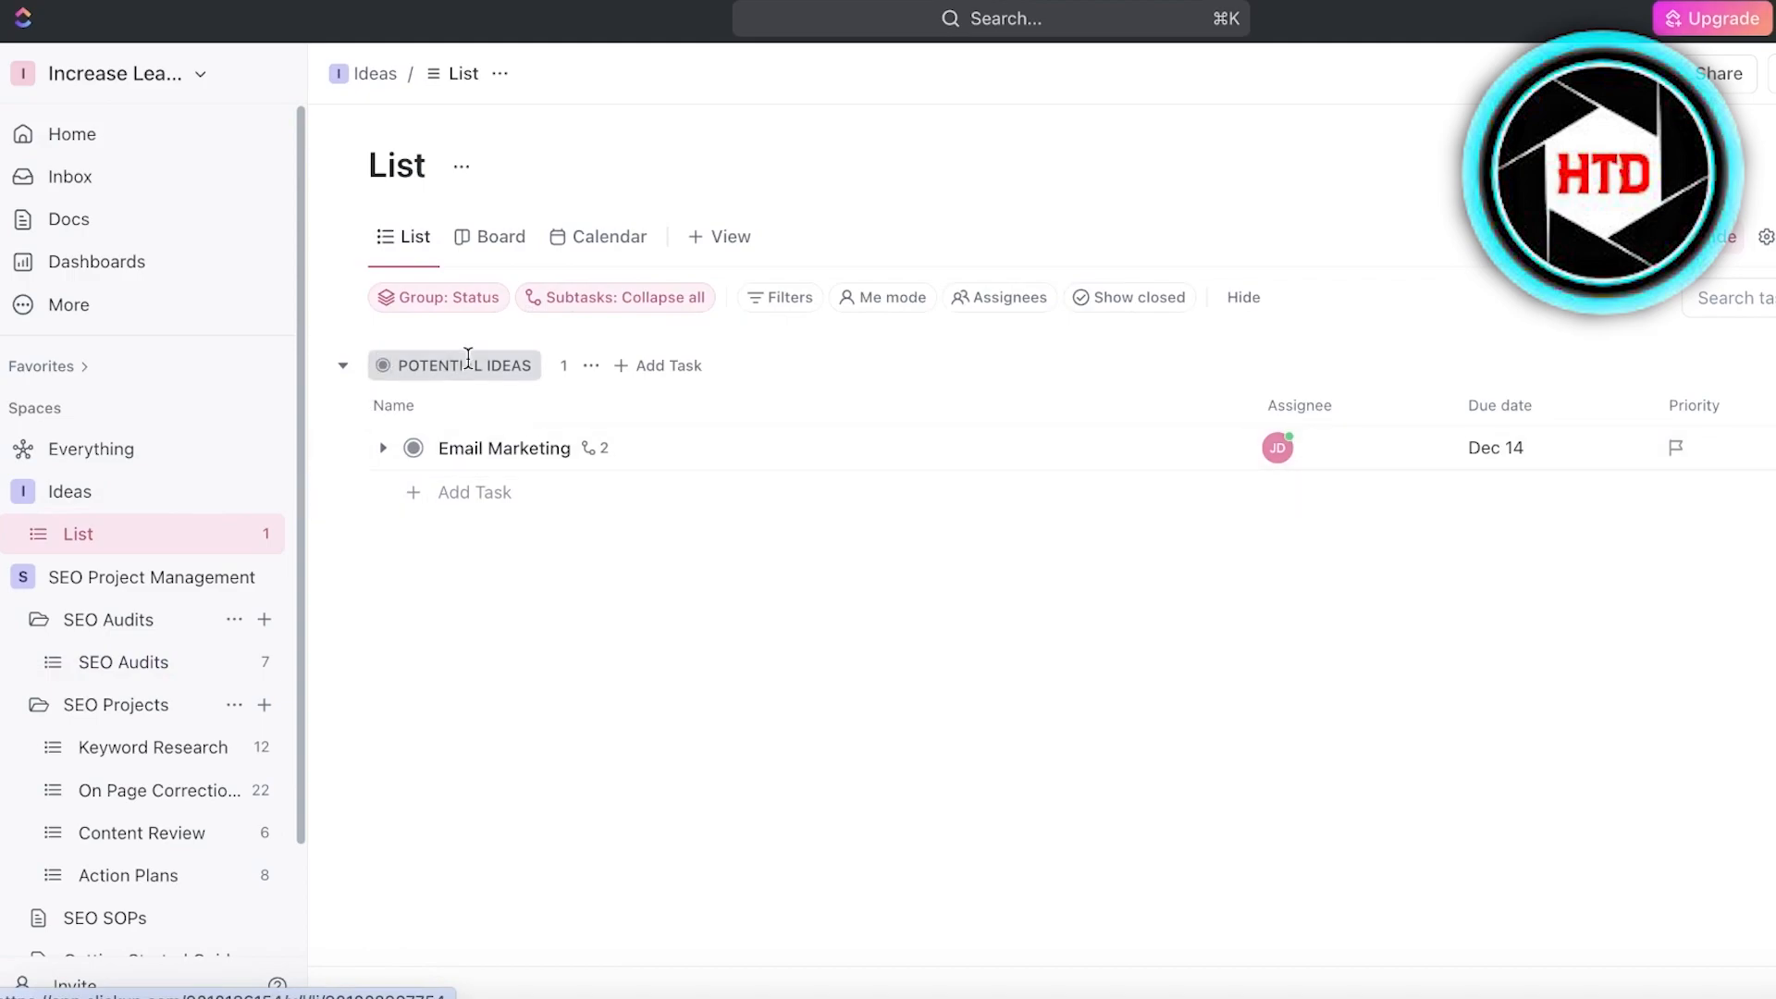
left_click(518, 243)
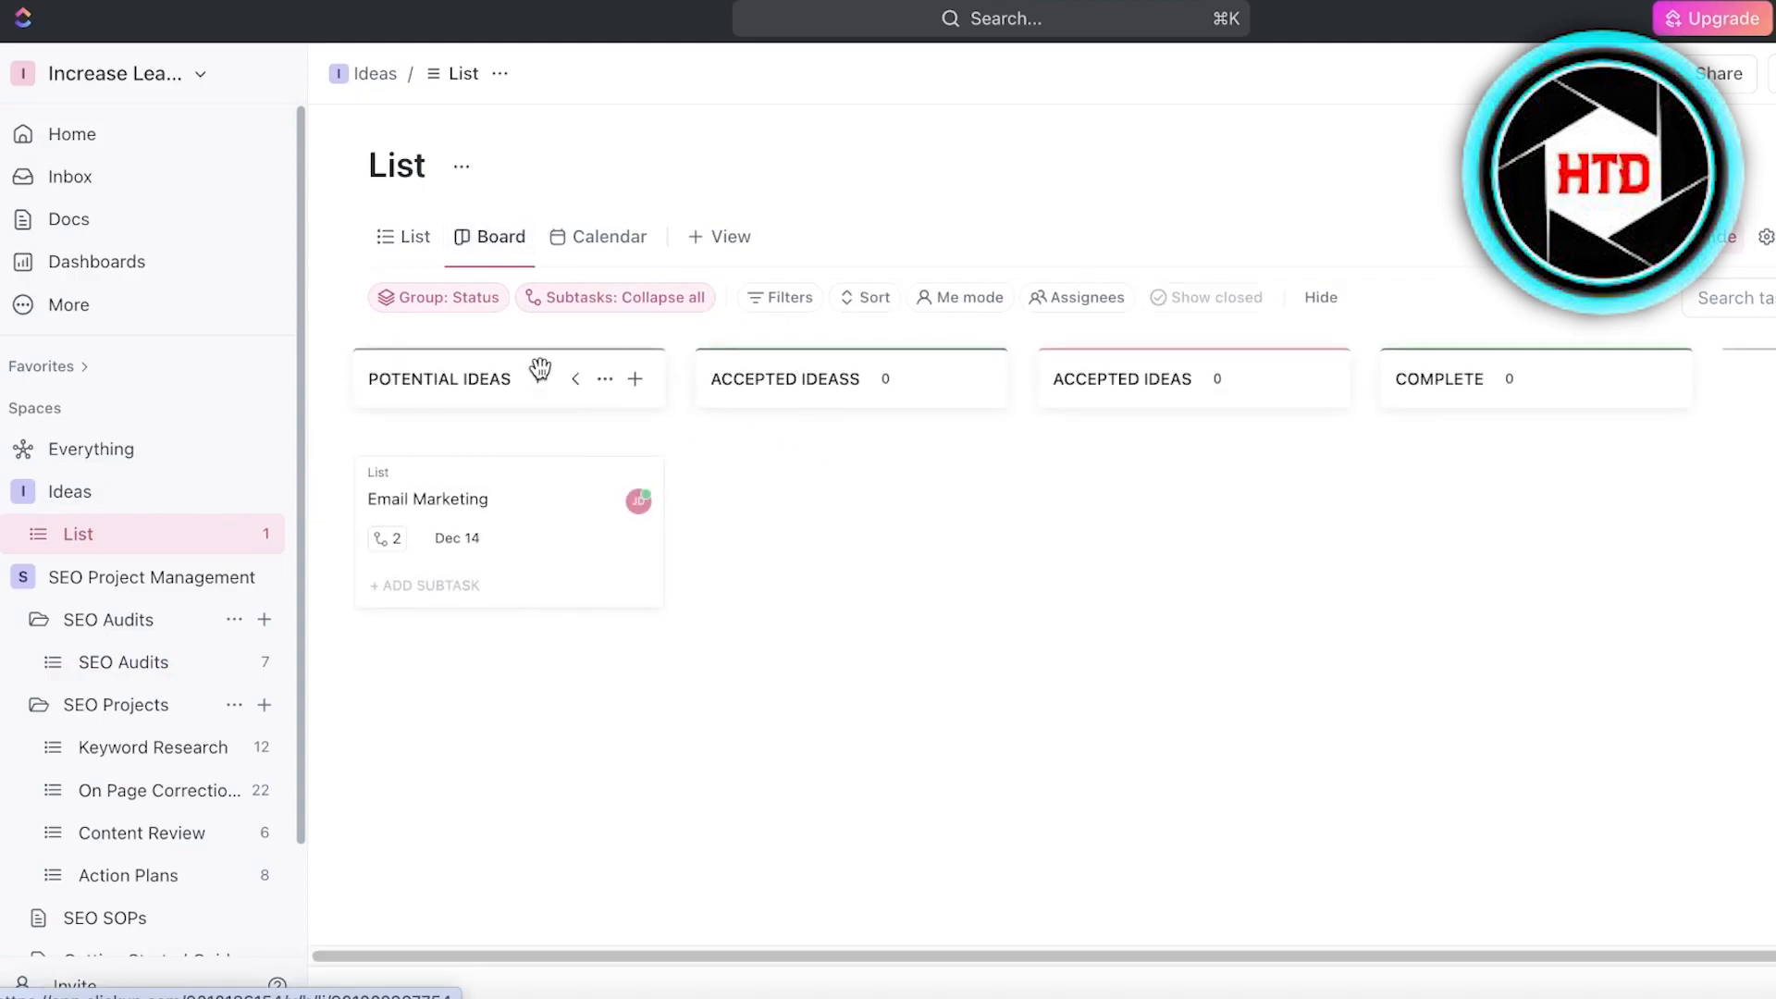
- View the options for grouping the Ideas board, including Custom Field, without changing the grouping
left_click(476, 305)
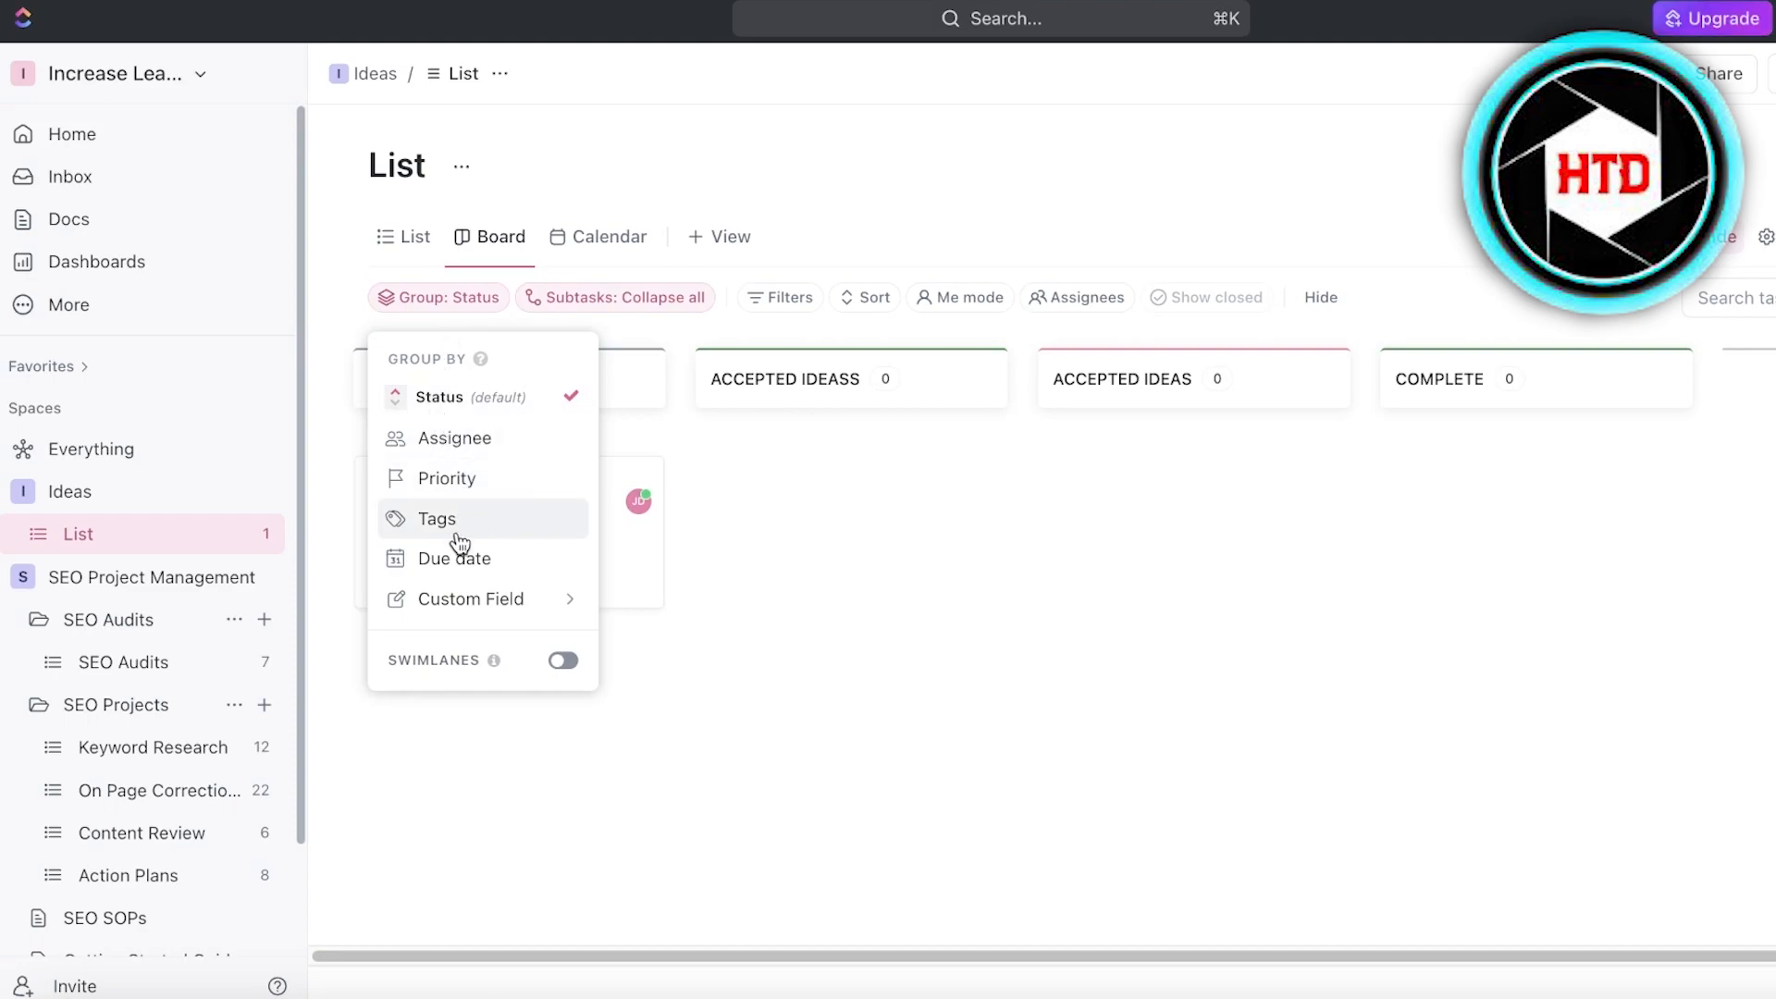
left_click(454, 601)
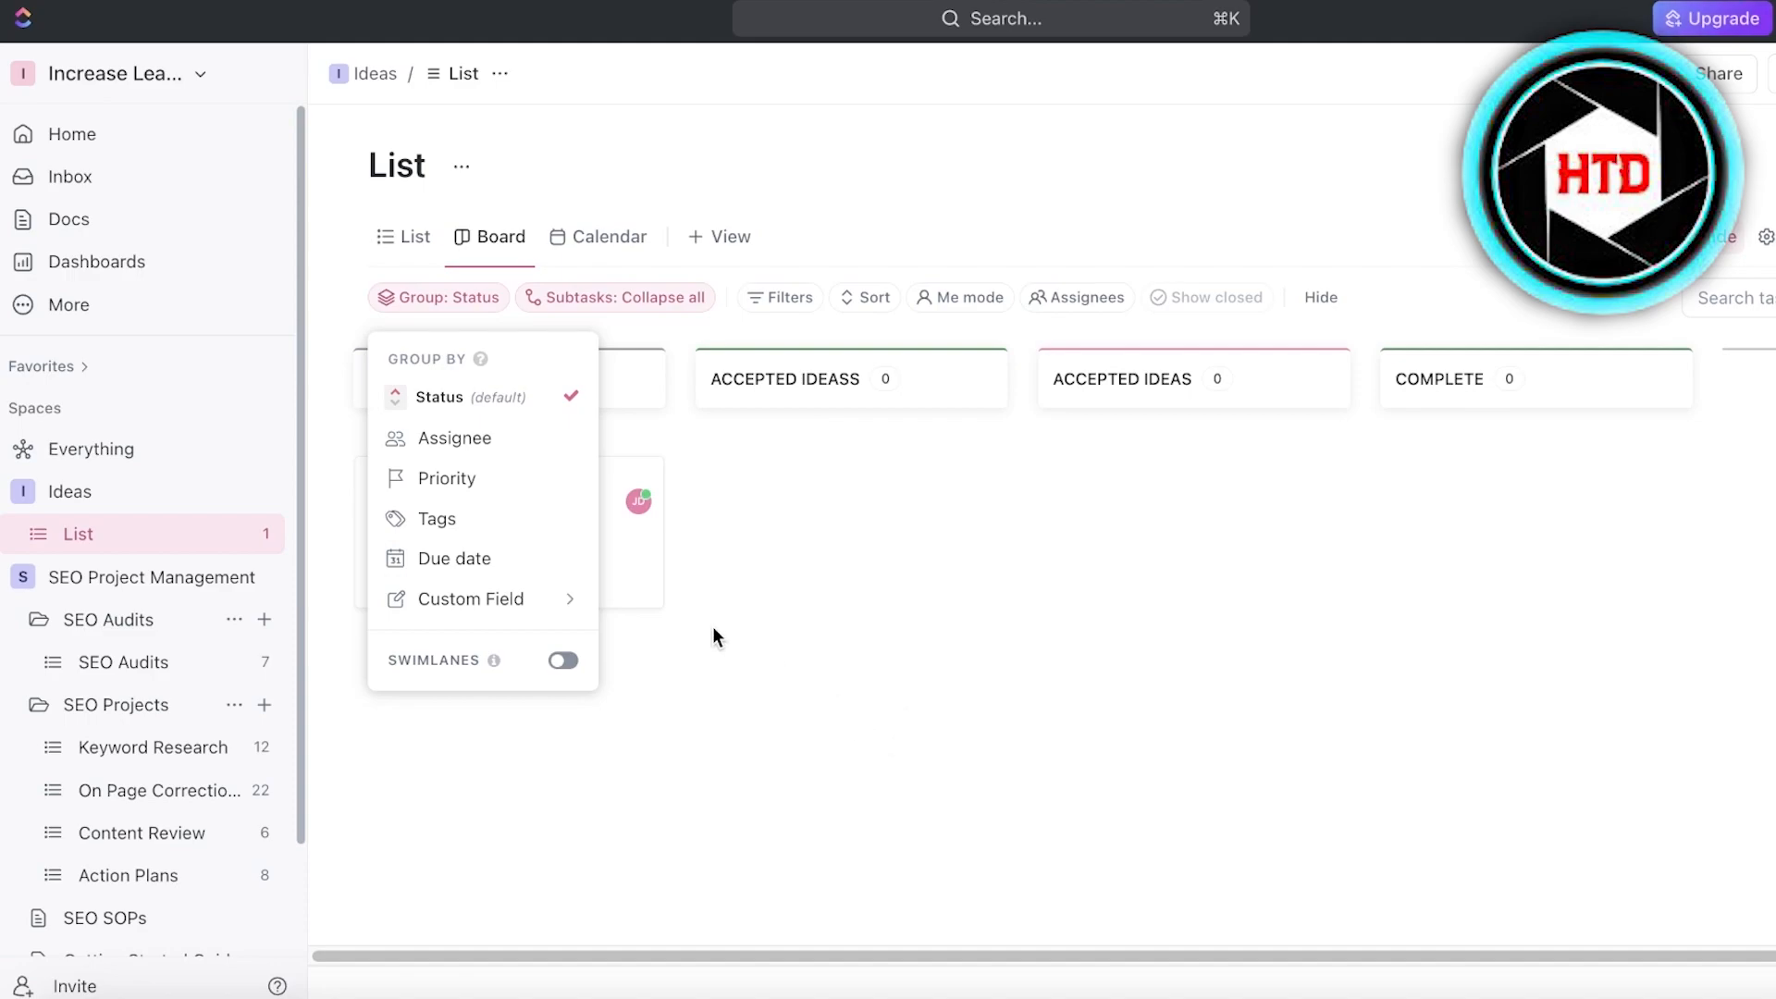
left_click(622, 695)
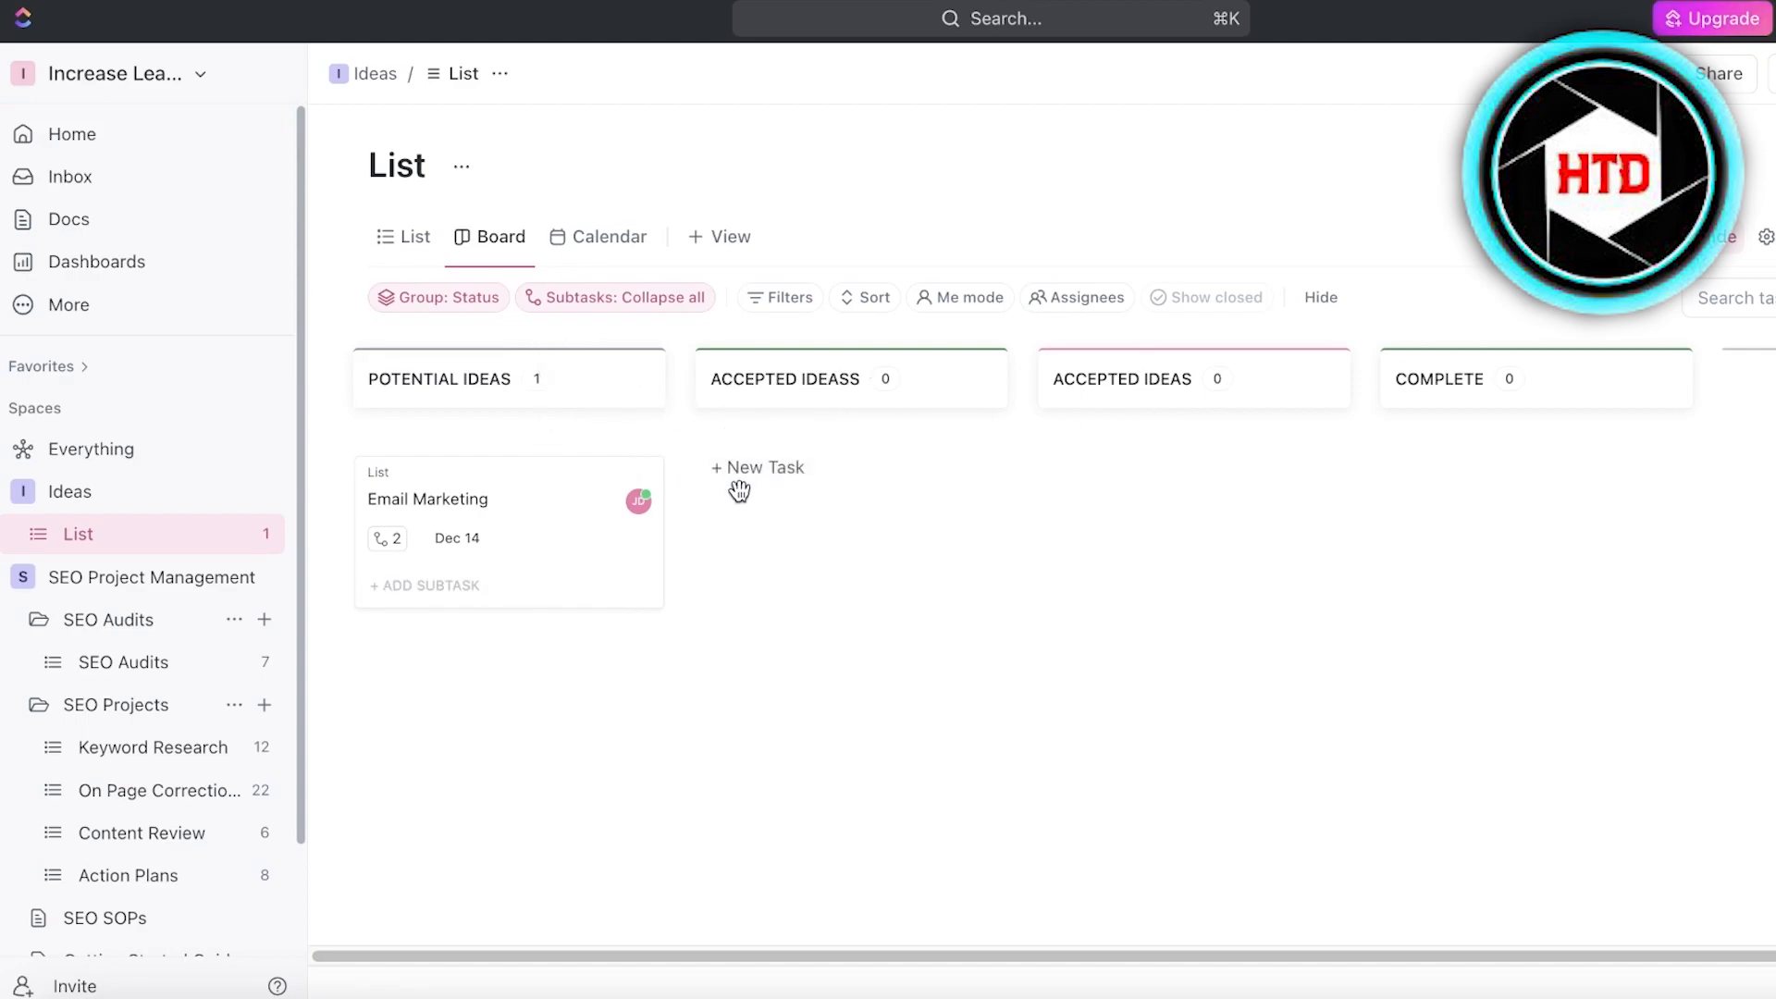
- Open the Email Marketing task's details and view the form for creating a custom field, then return without creating one
left_click(519, 511)
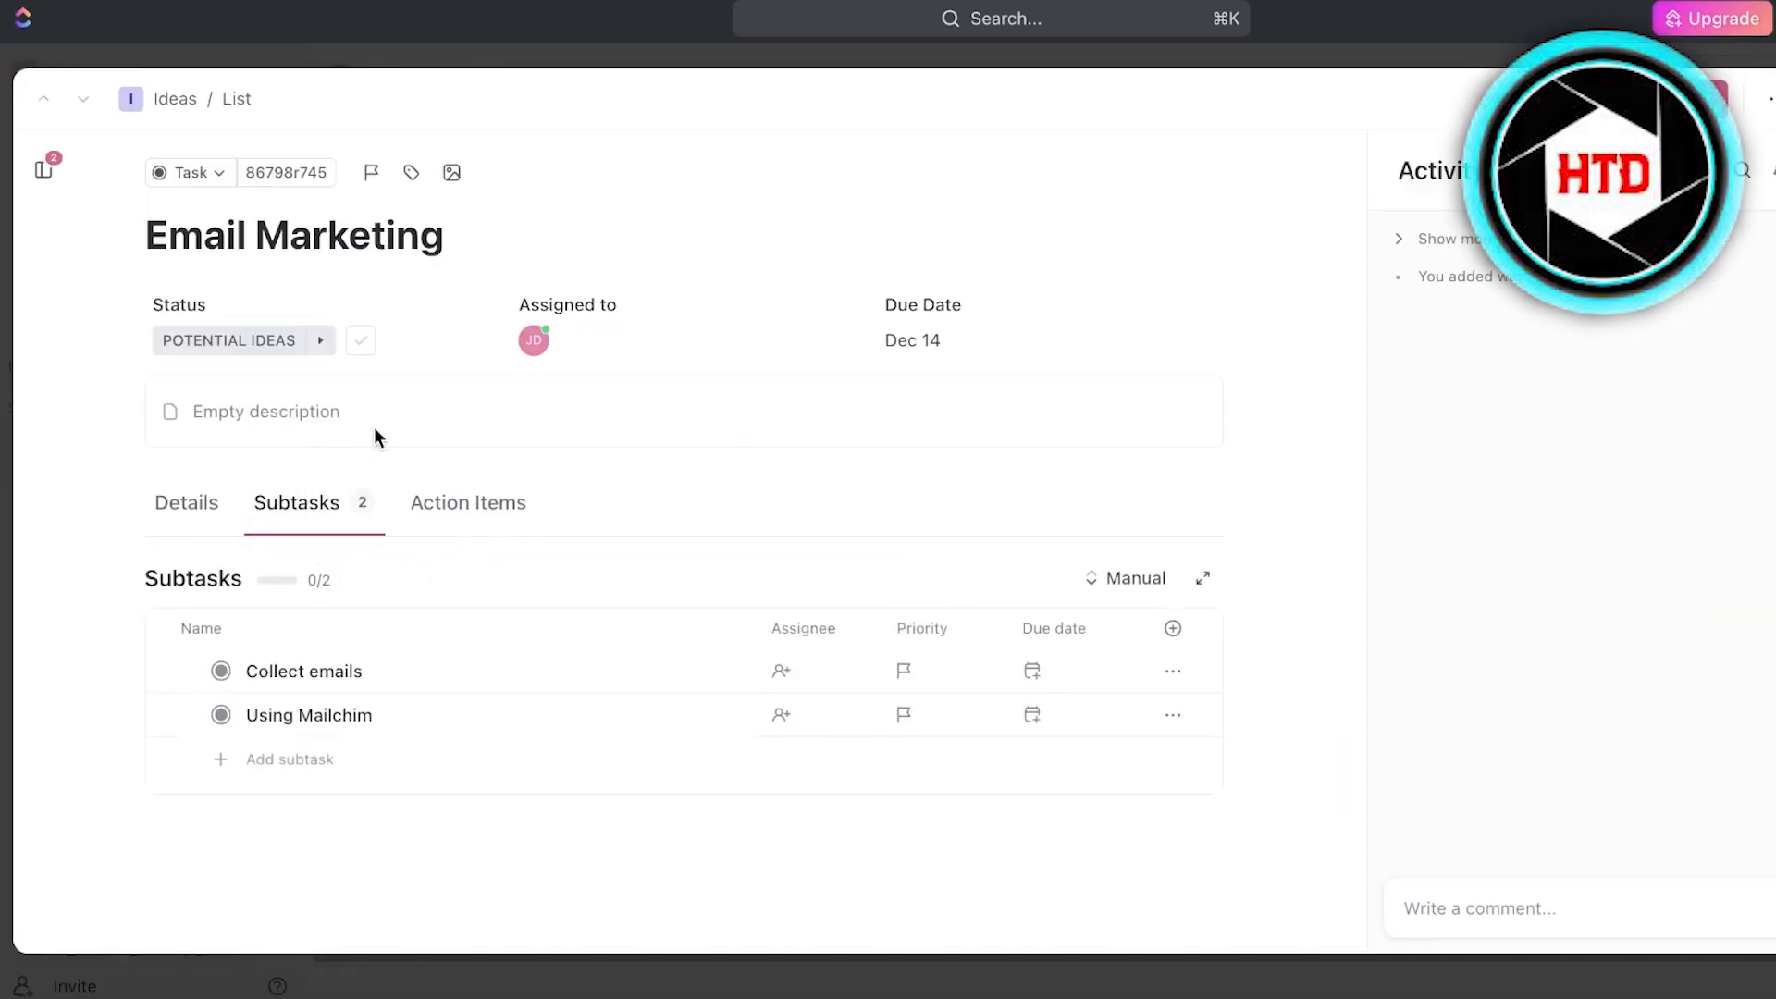
left_click(167, 522)
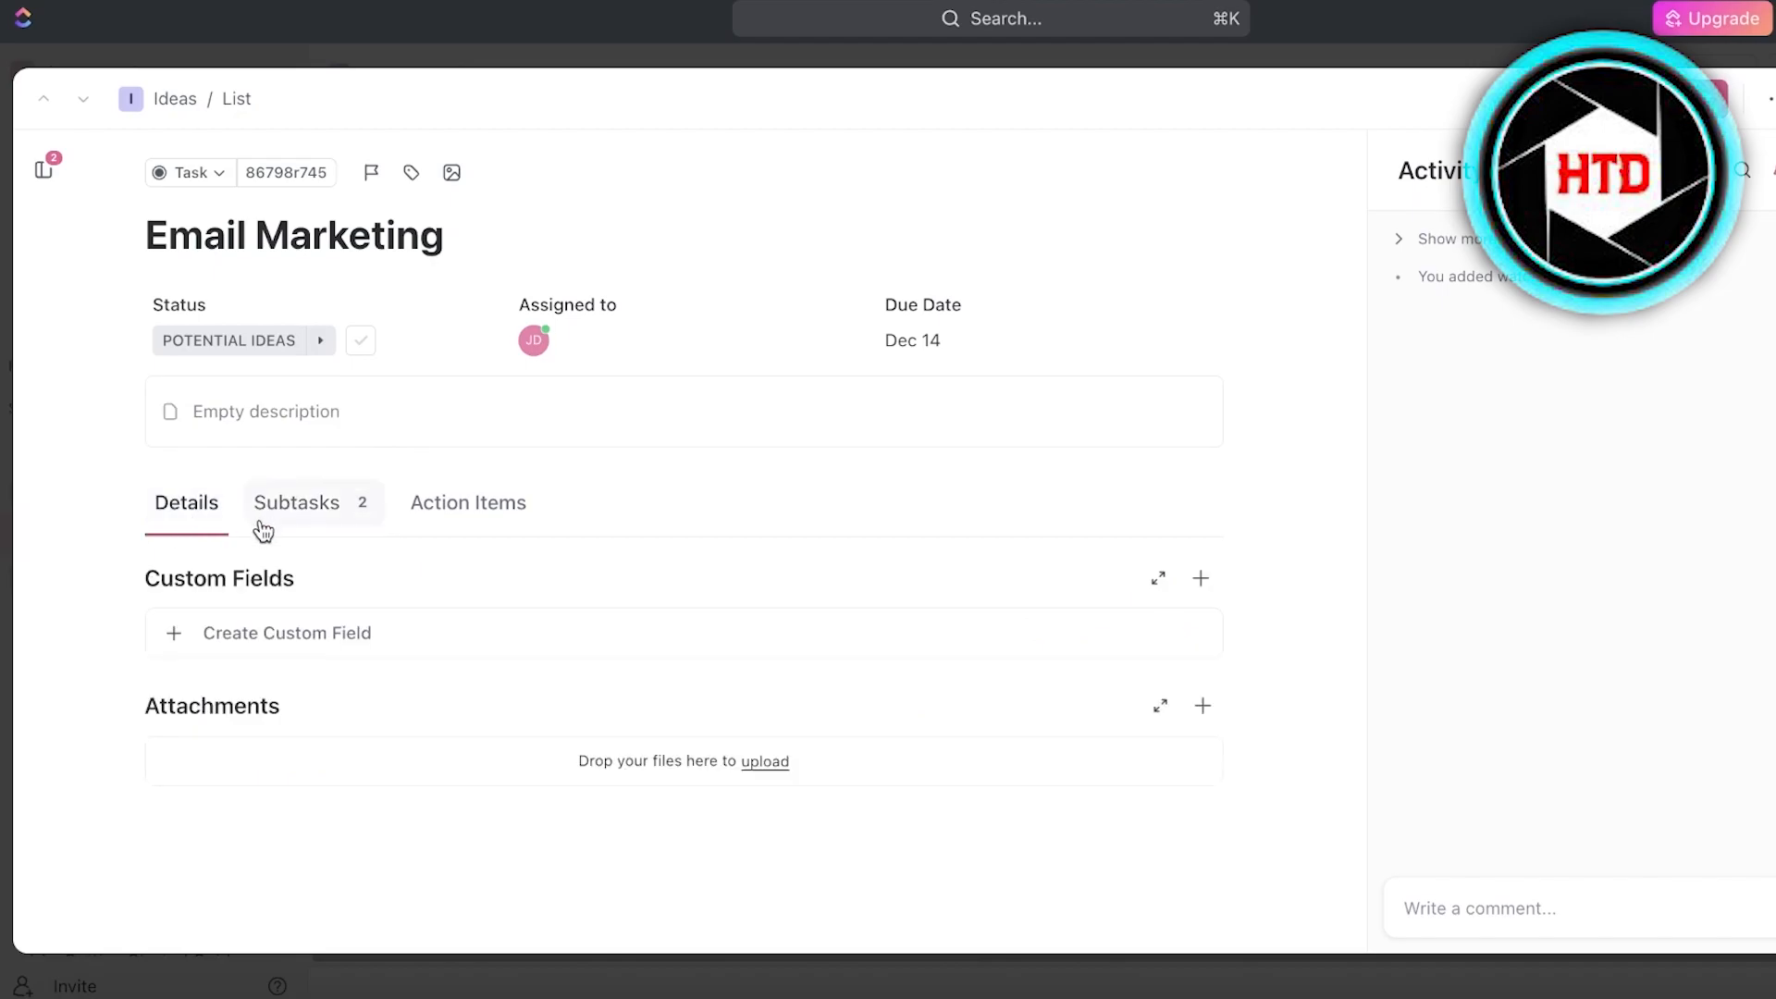
left_click(288, 629)
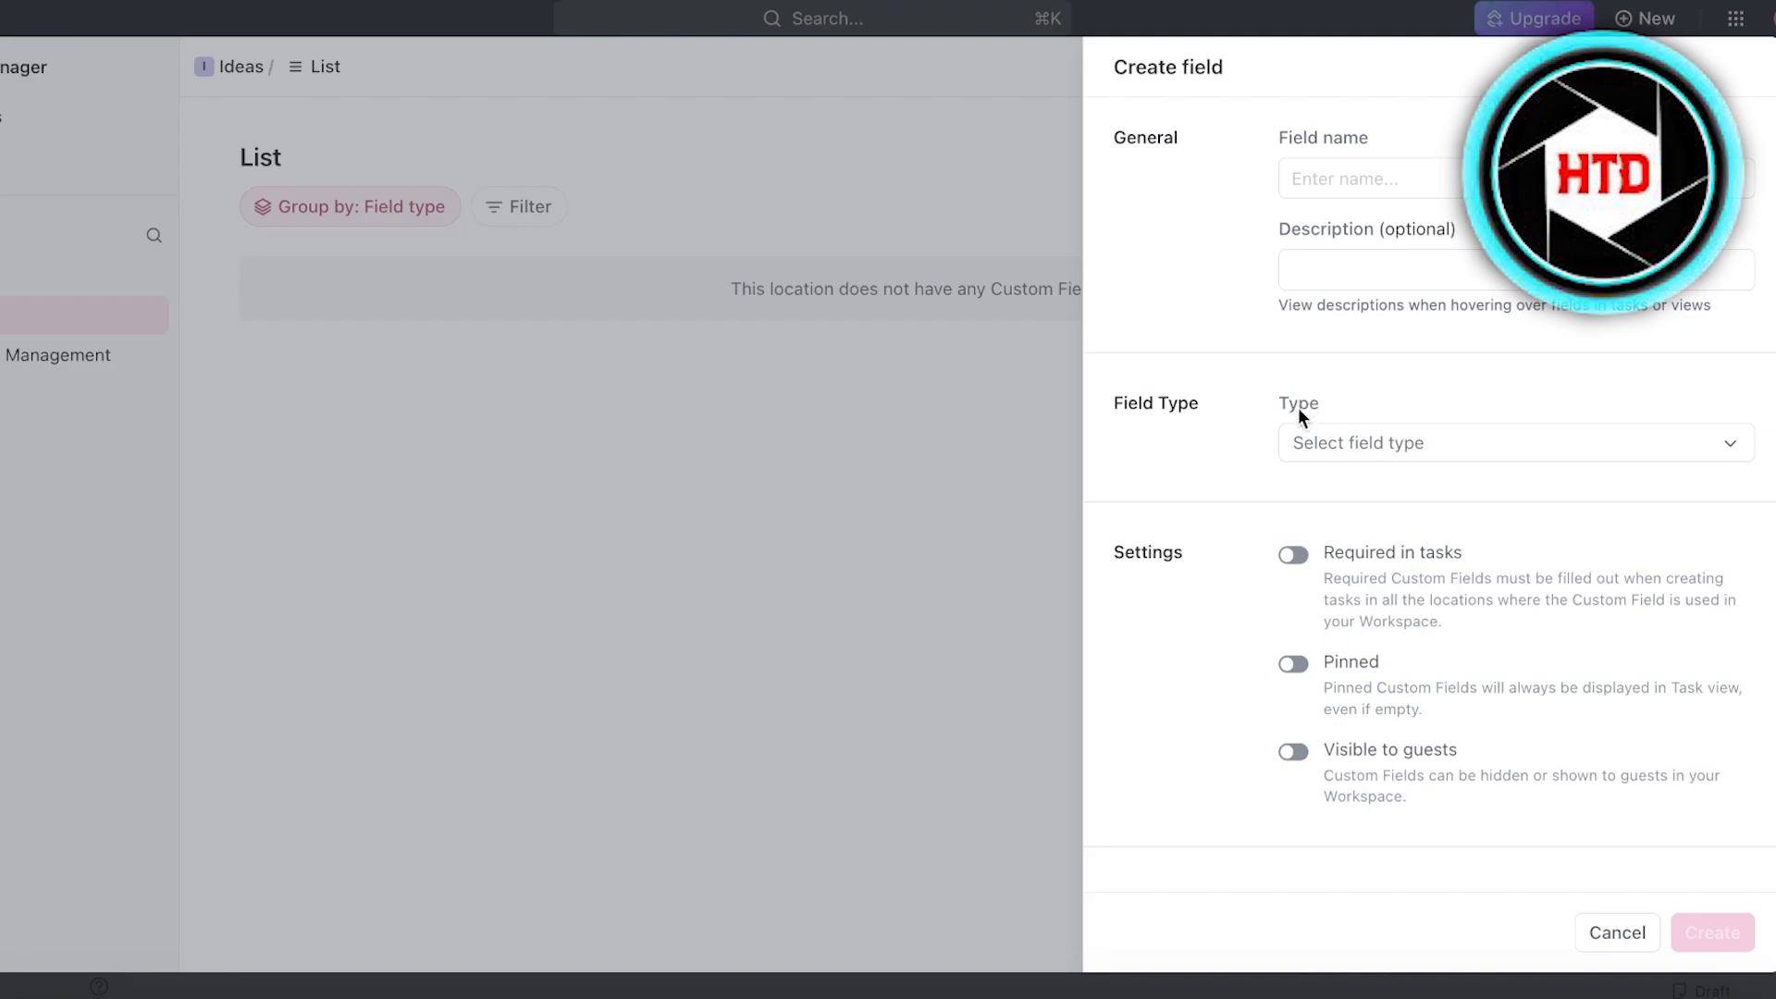
left_click(1598, 948)
left_click(38, 270)
left_click(38, 270)
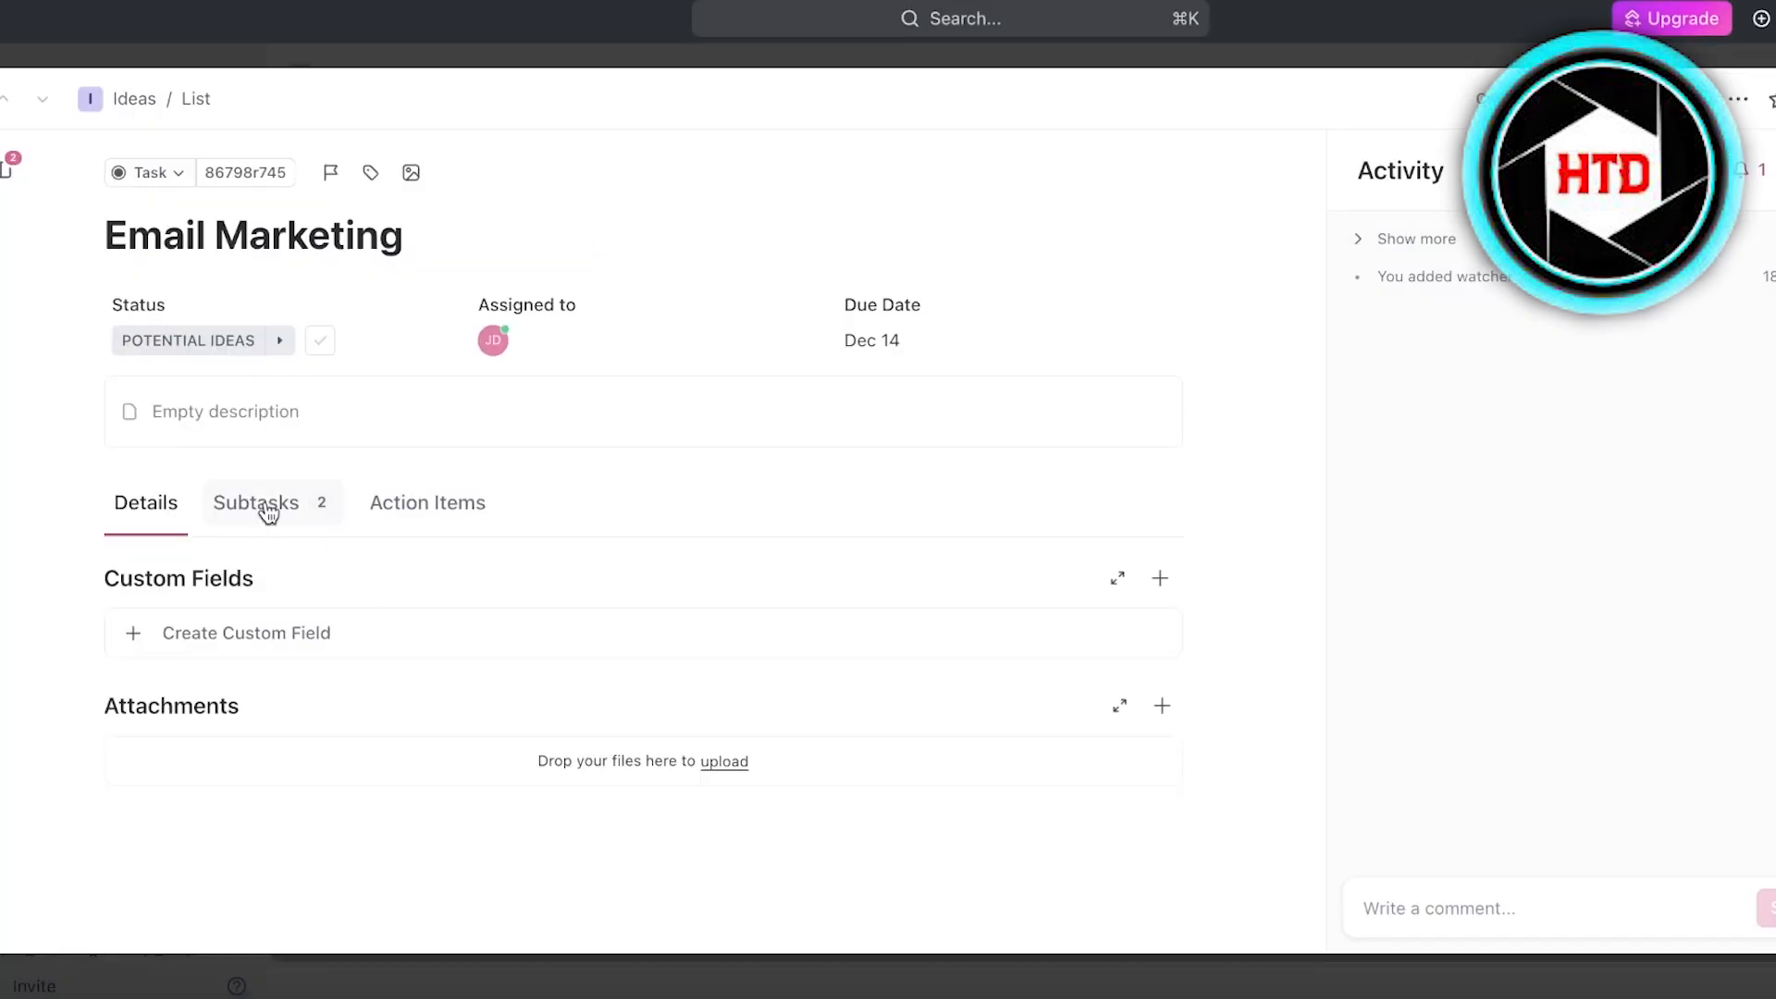
- Compare the Subtasks and Action Items sections of the Email Marketing task
left_click(263, 507)
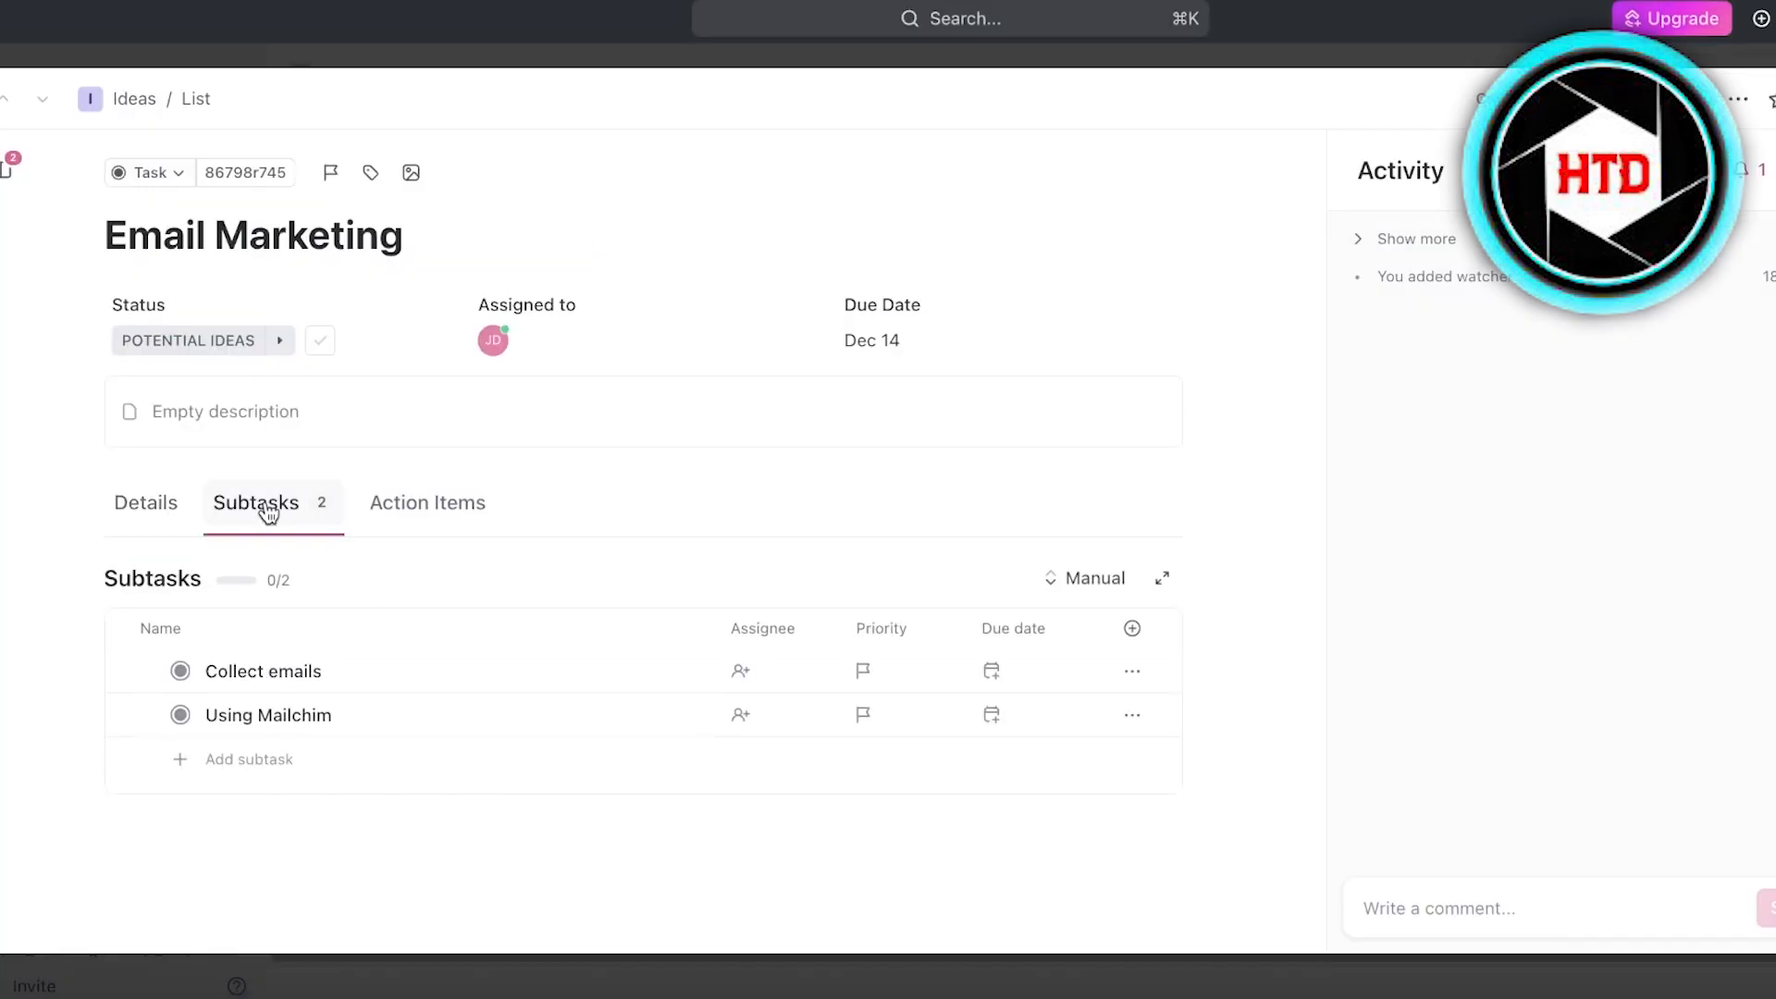
left_click(458, 529)
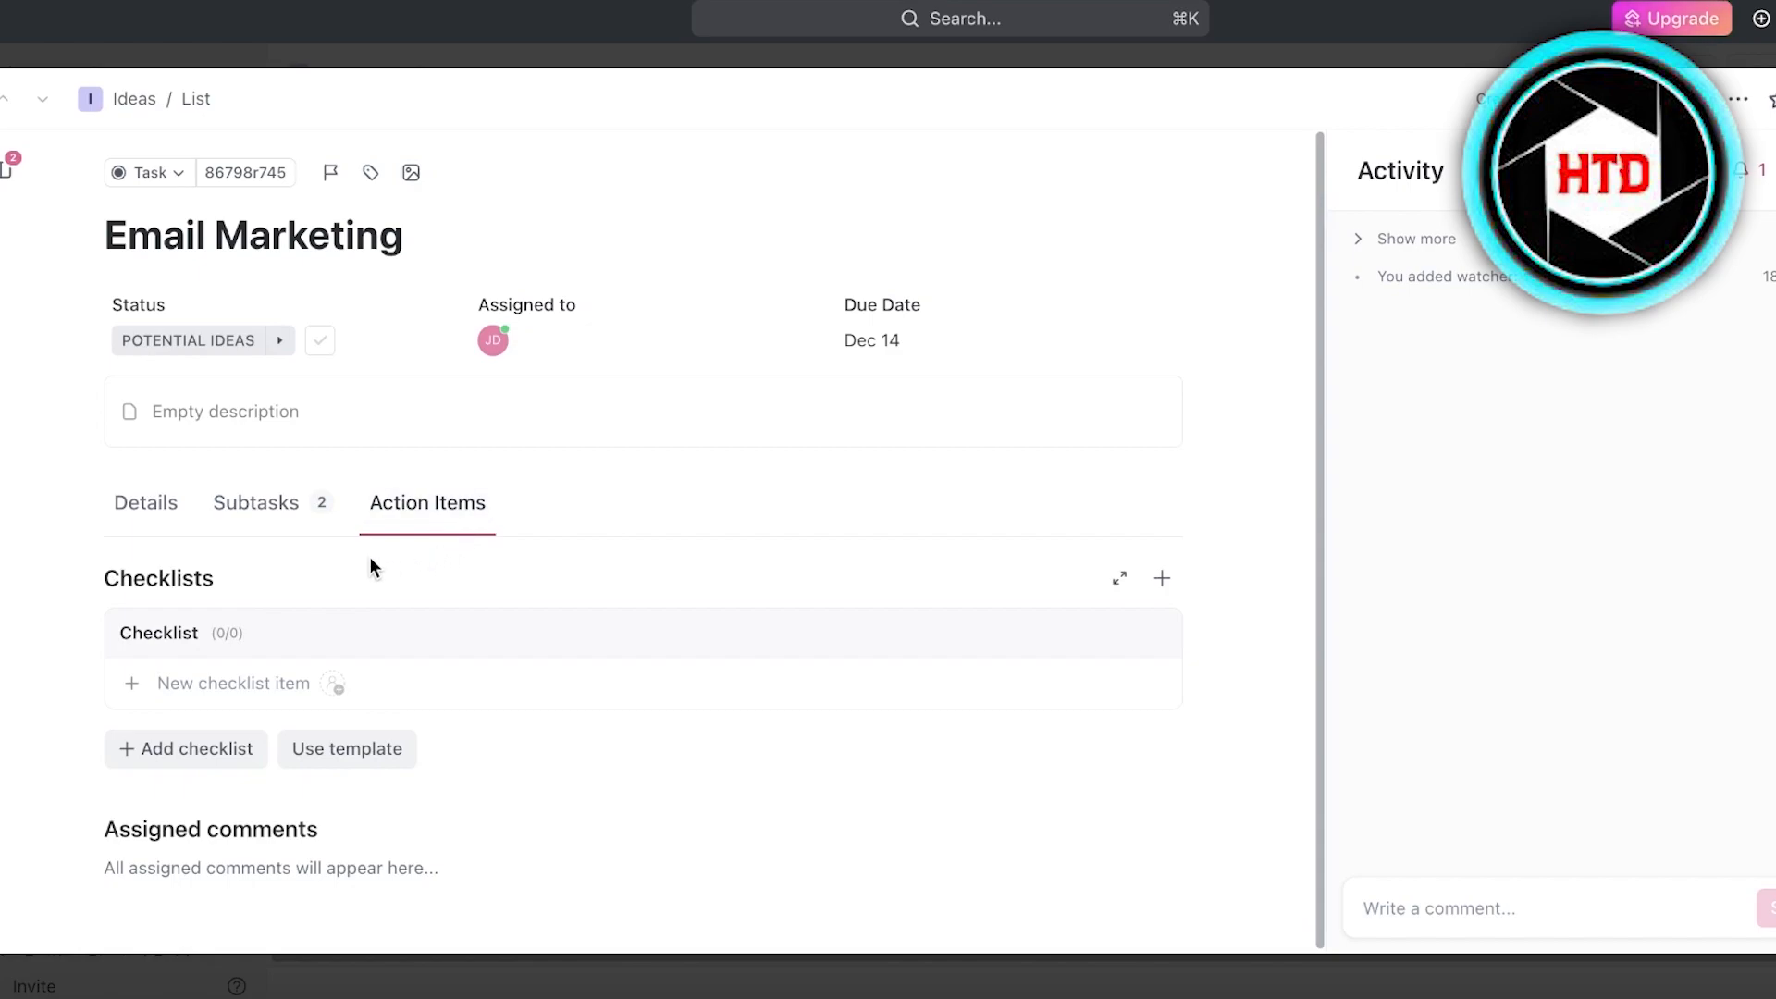
left_click(246, 516)
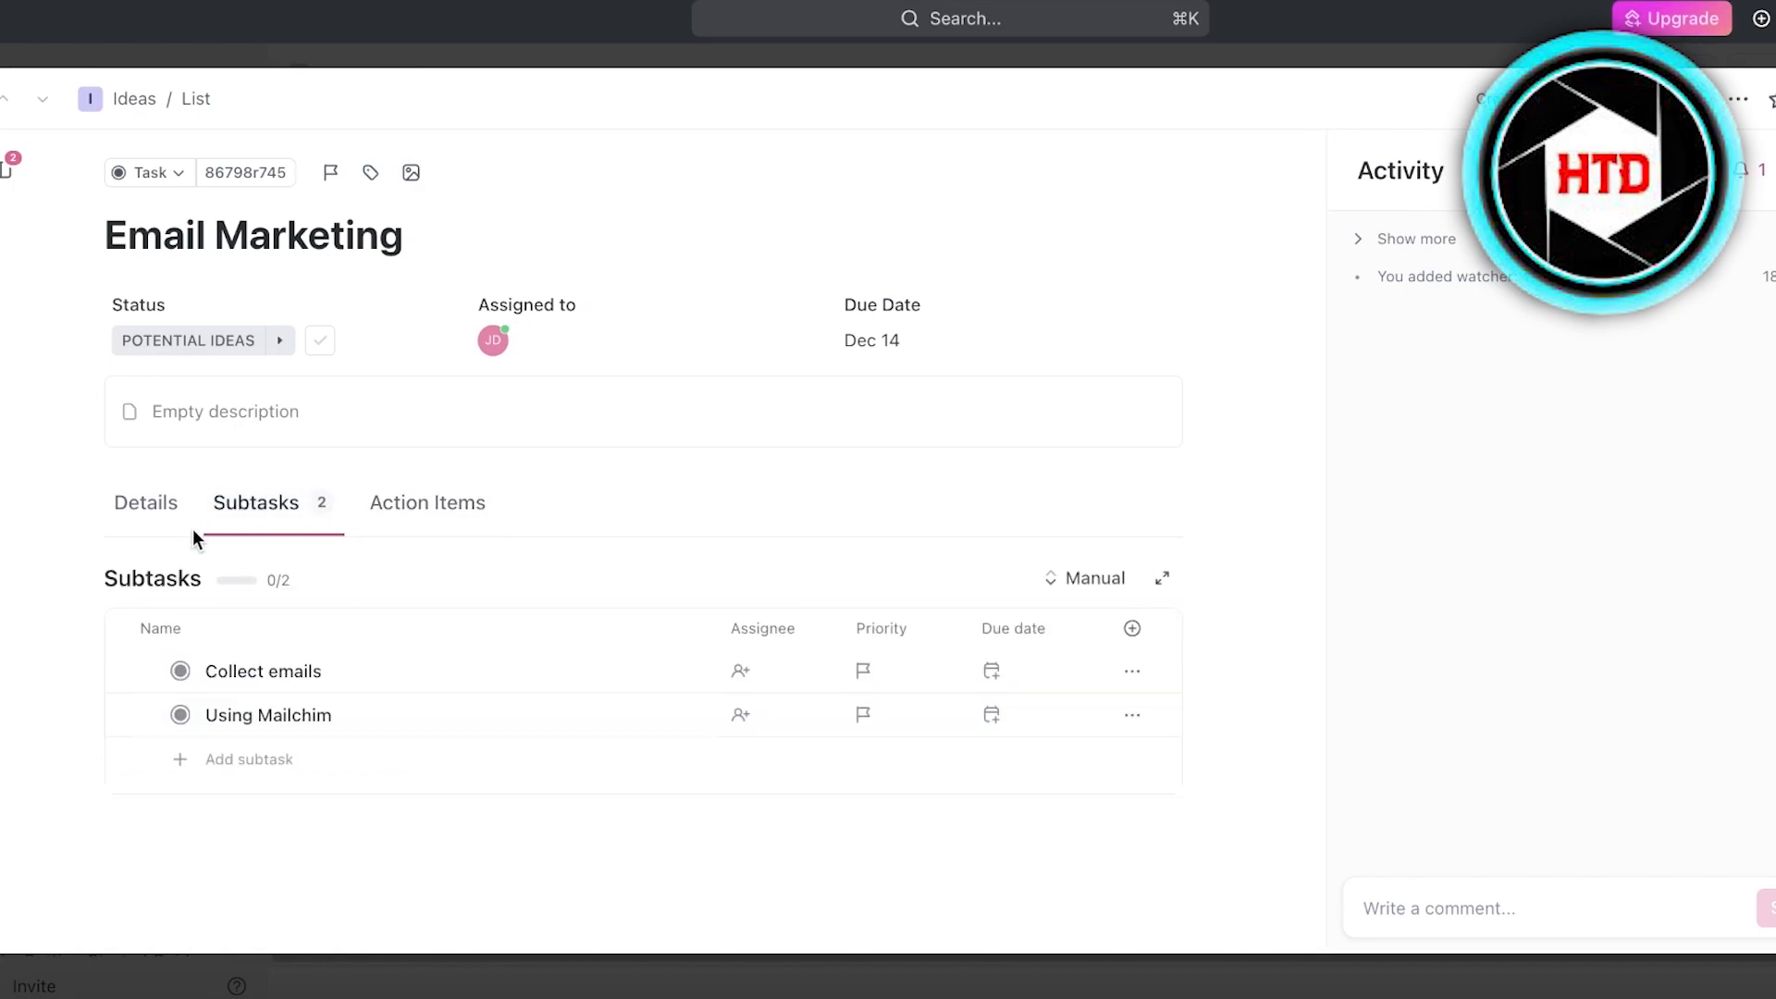
- View the Email Marketing task's further options, including Relationships, and close the task without changes
left_click(1739, 99)
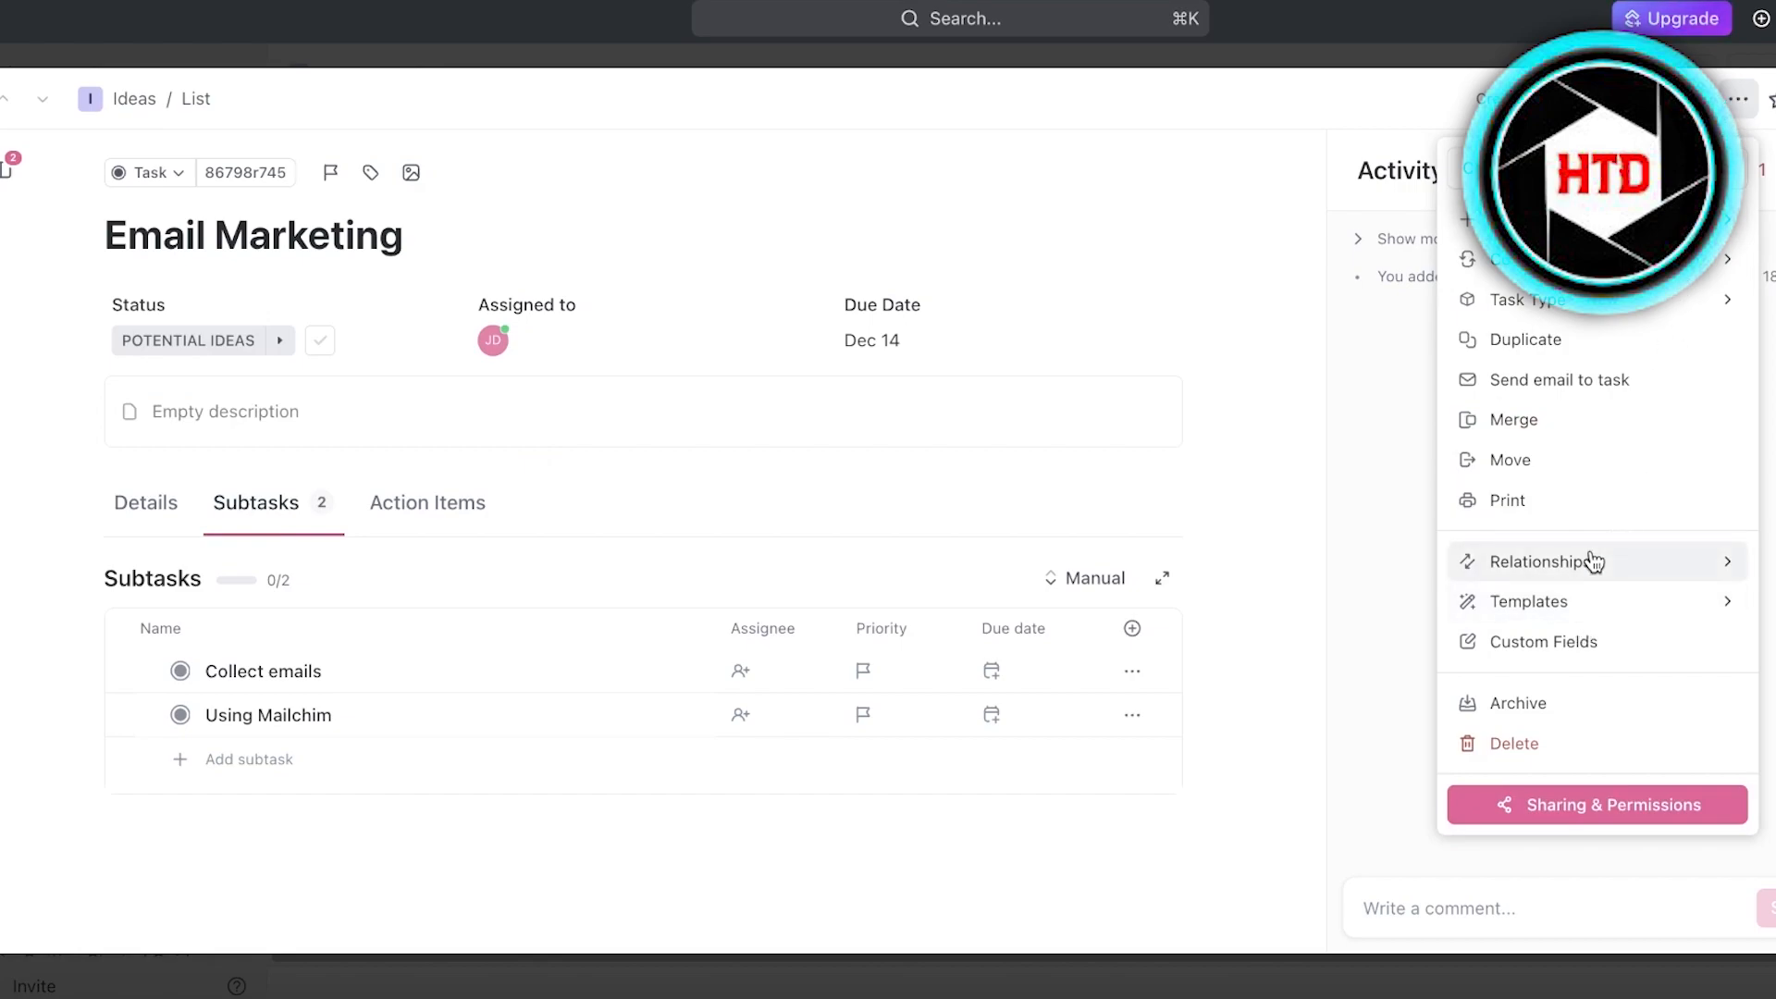
mouse_move(1593, 561)
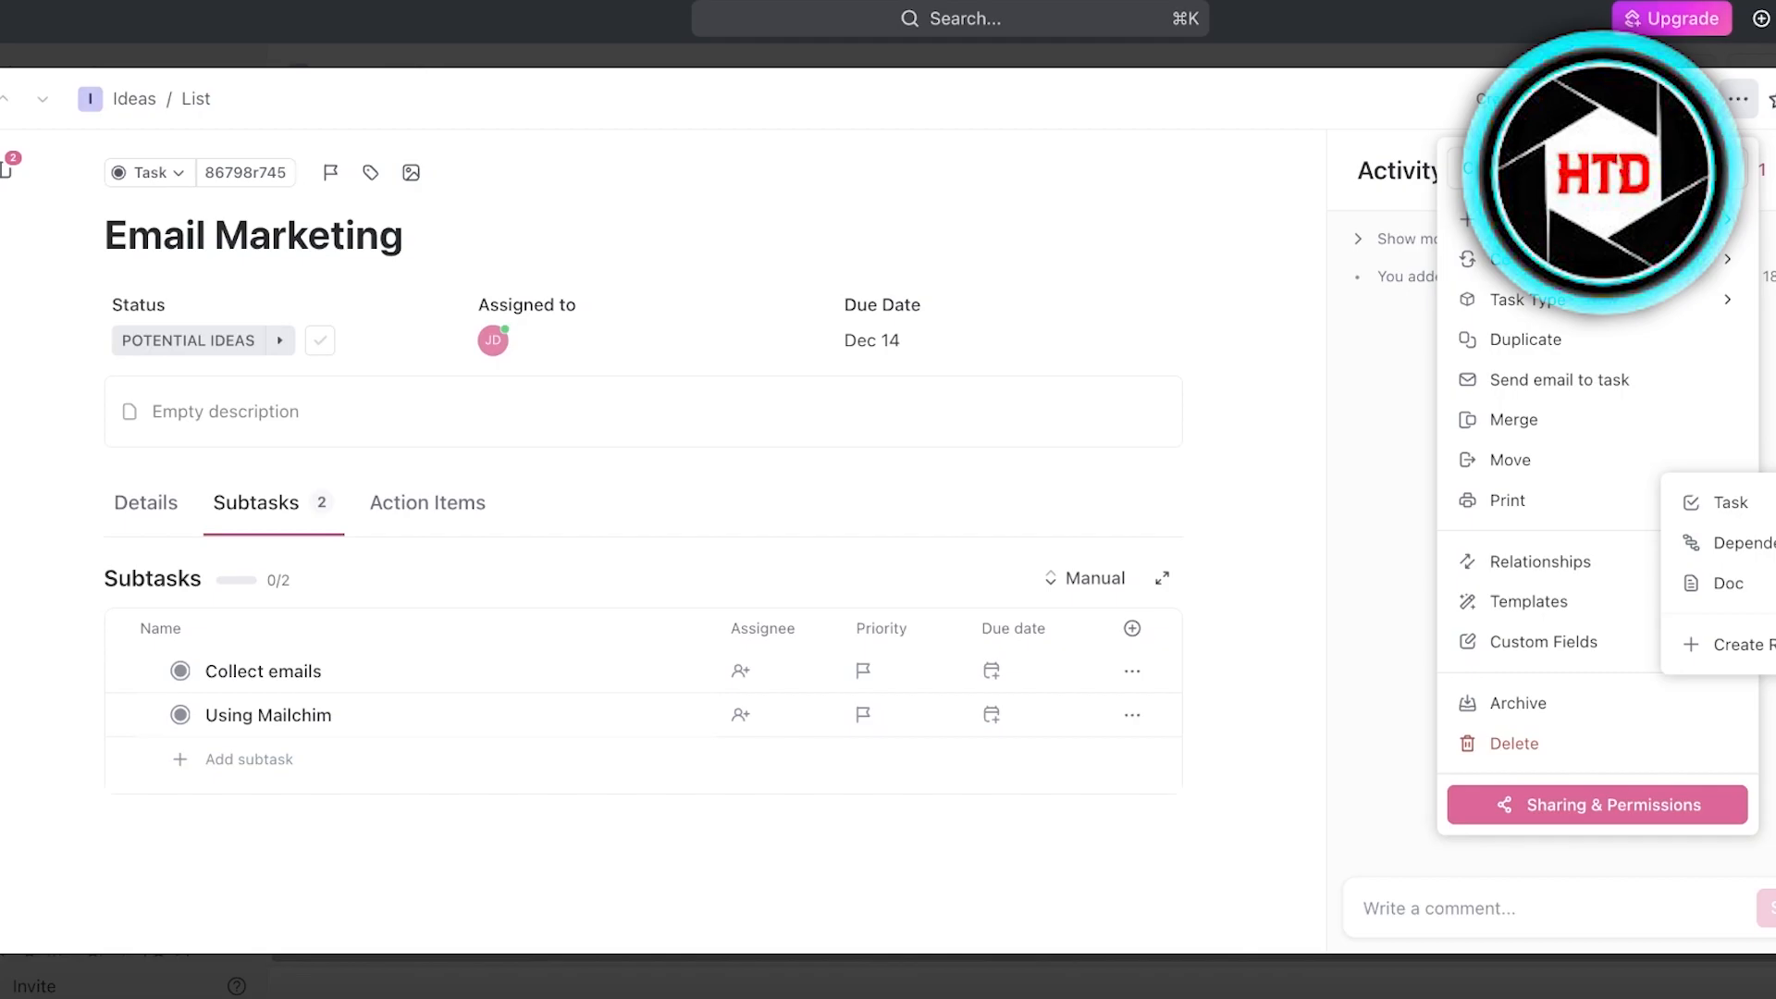
left_click(1738, 99)
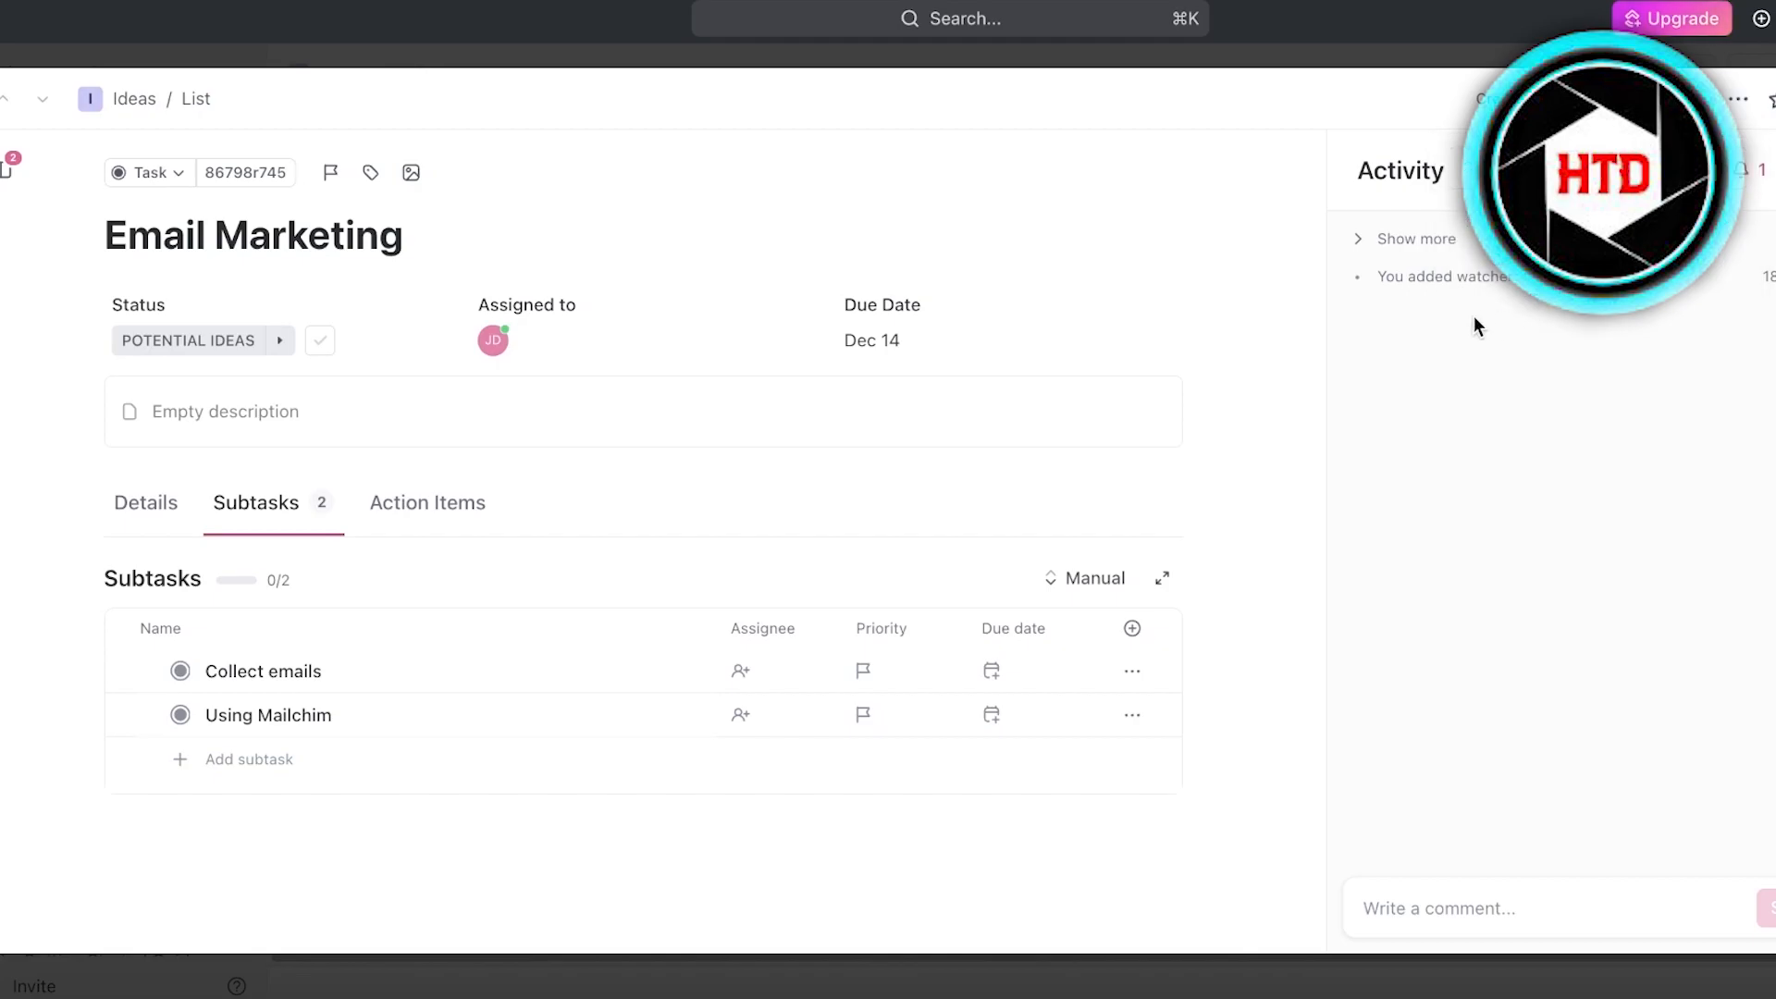
left_click(1773, 99)
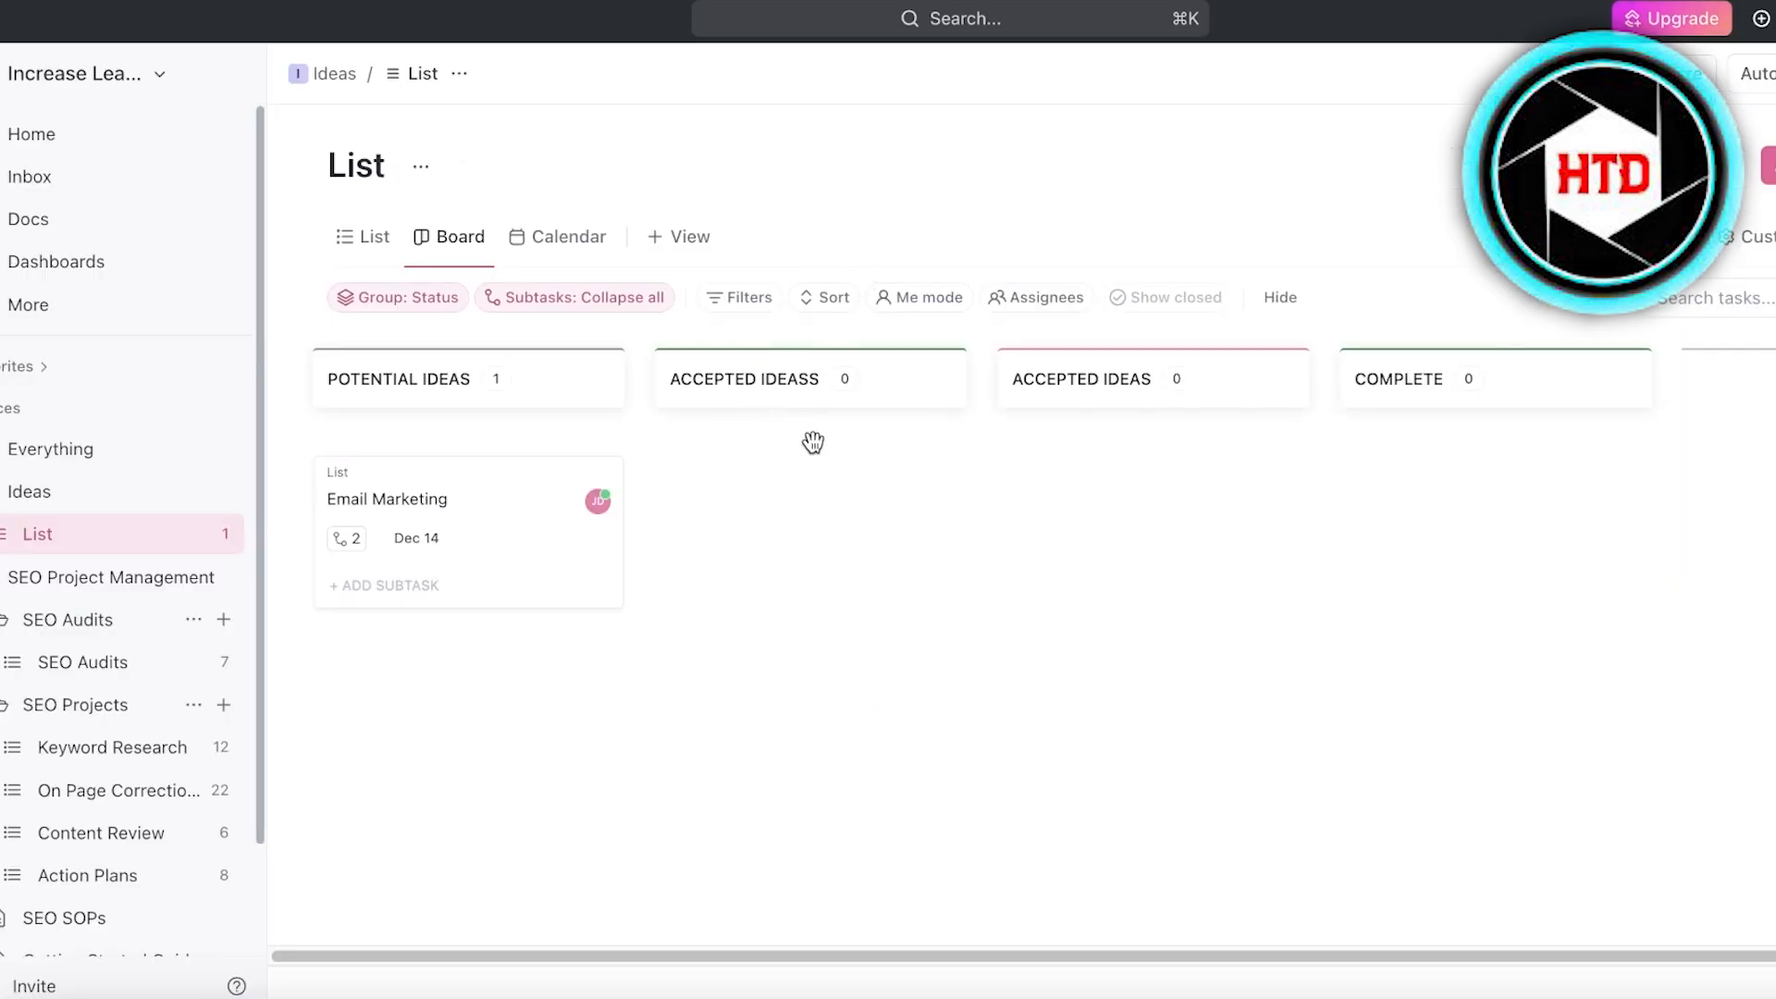
- Move the Email Marketing card from POTENTIAL IDEAS to the ACCEPTED IDEASS column, discarding the blank new task
left_click(741, 490)
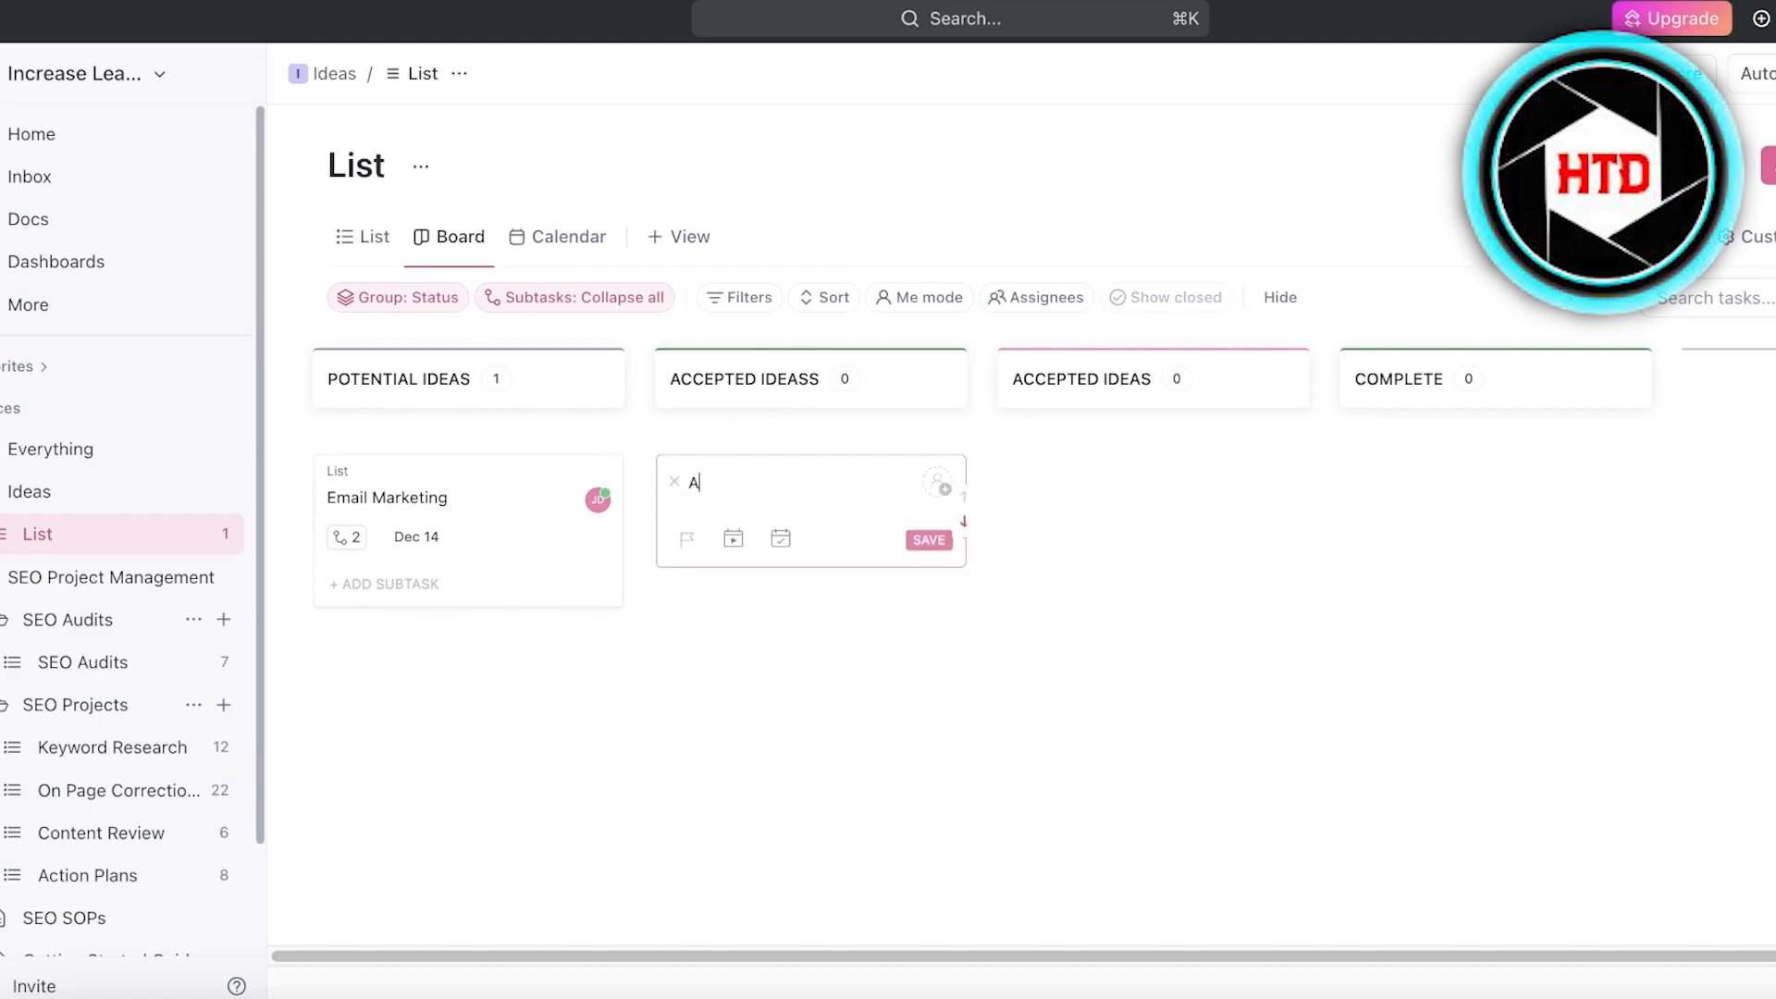
left_click(416, 718)
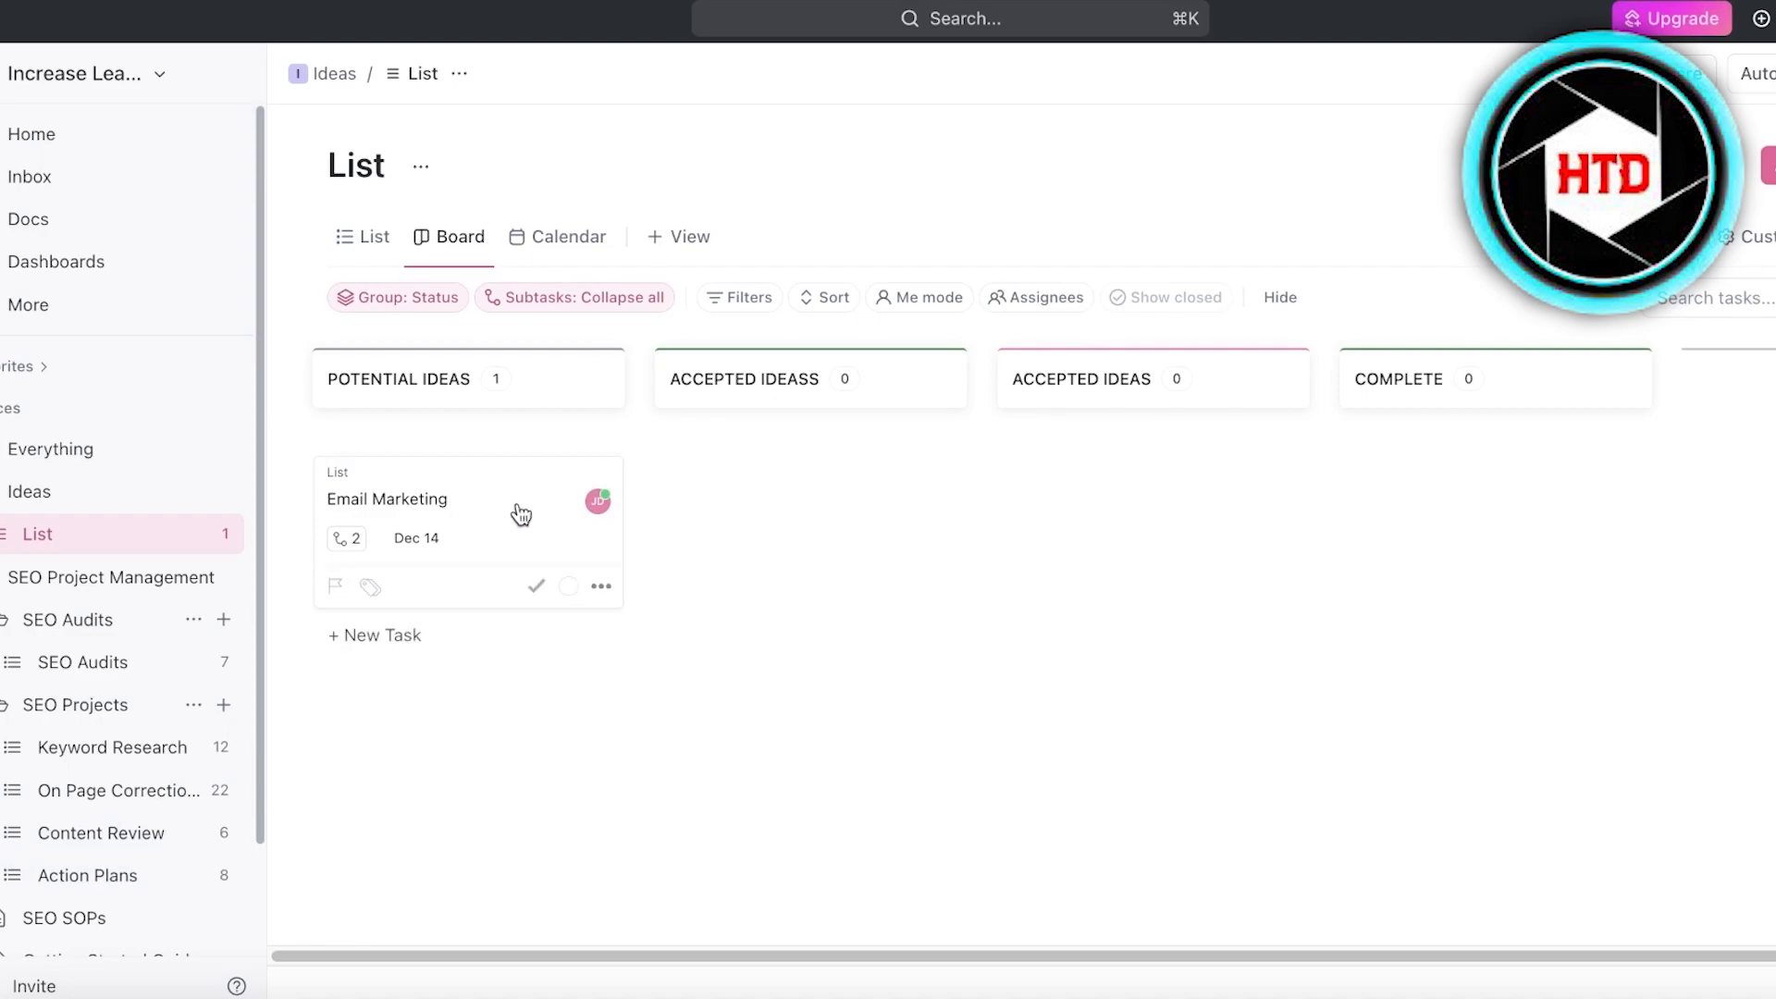
left_click_drag(471, 500, 836, 468)
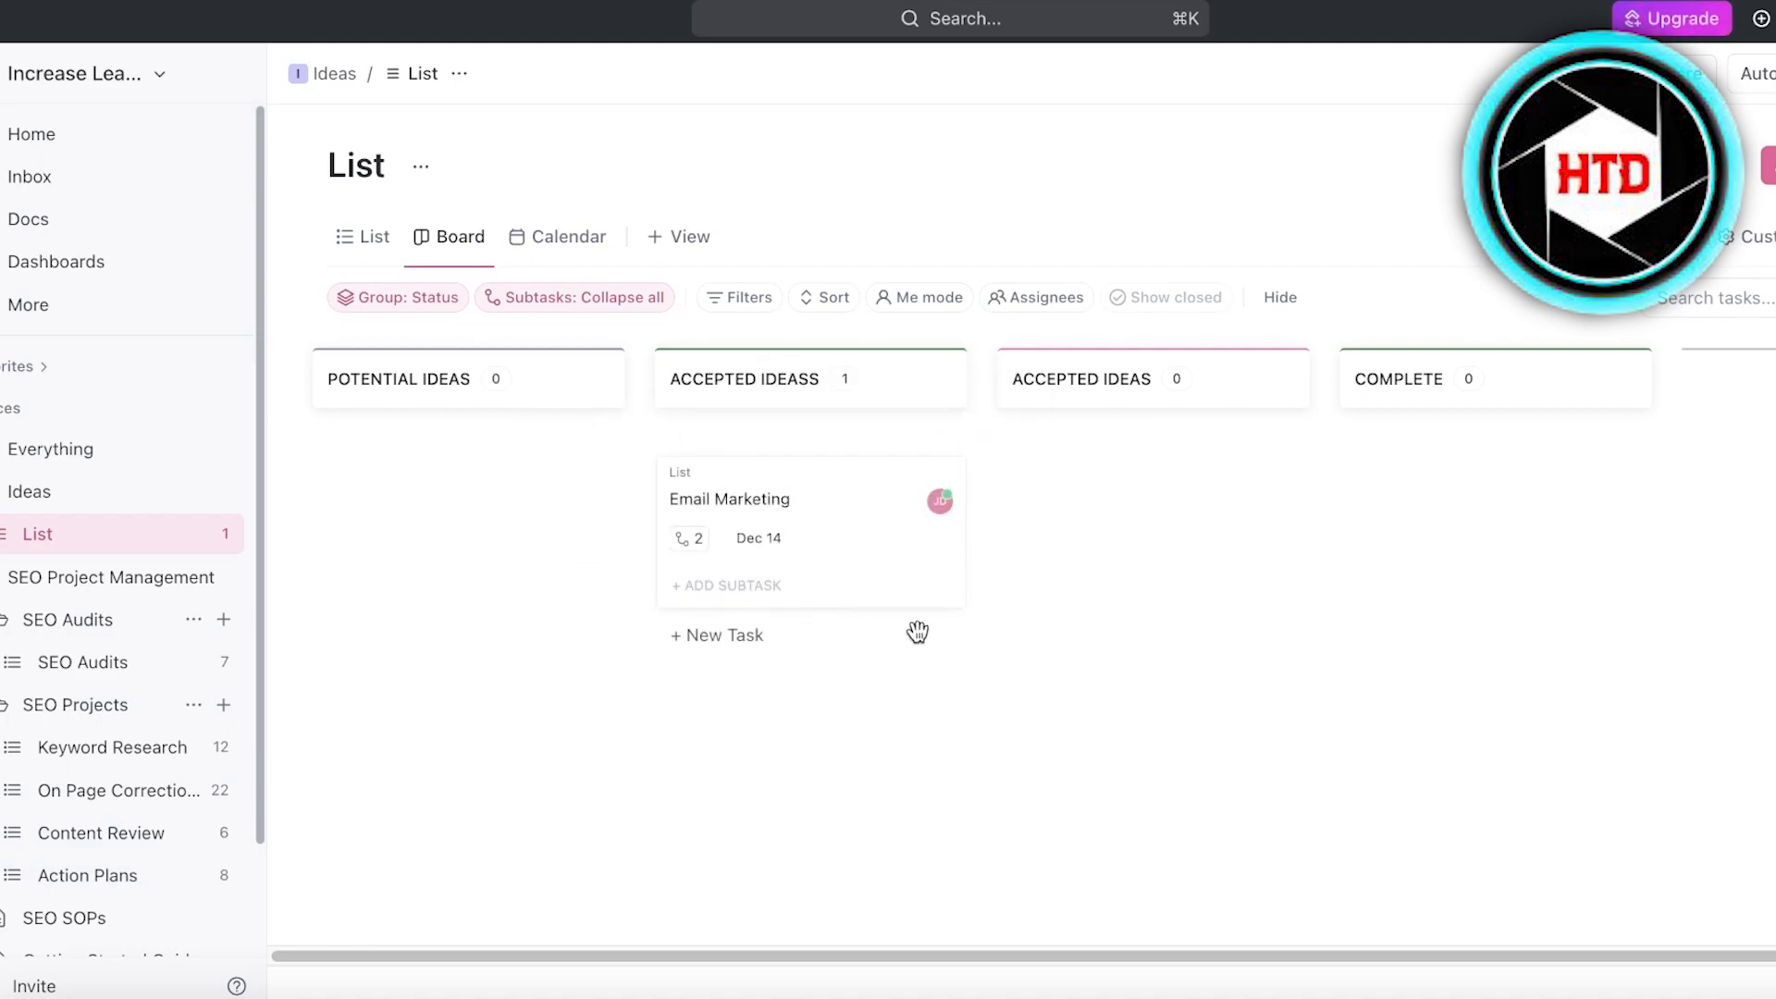
- Add a task named Send Followup Emails below Email Marketing in the ACCEPTED IDEASS column
left_click(731, 636)
type("A")
key("BackSpace")
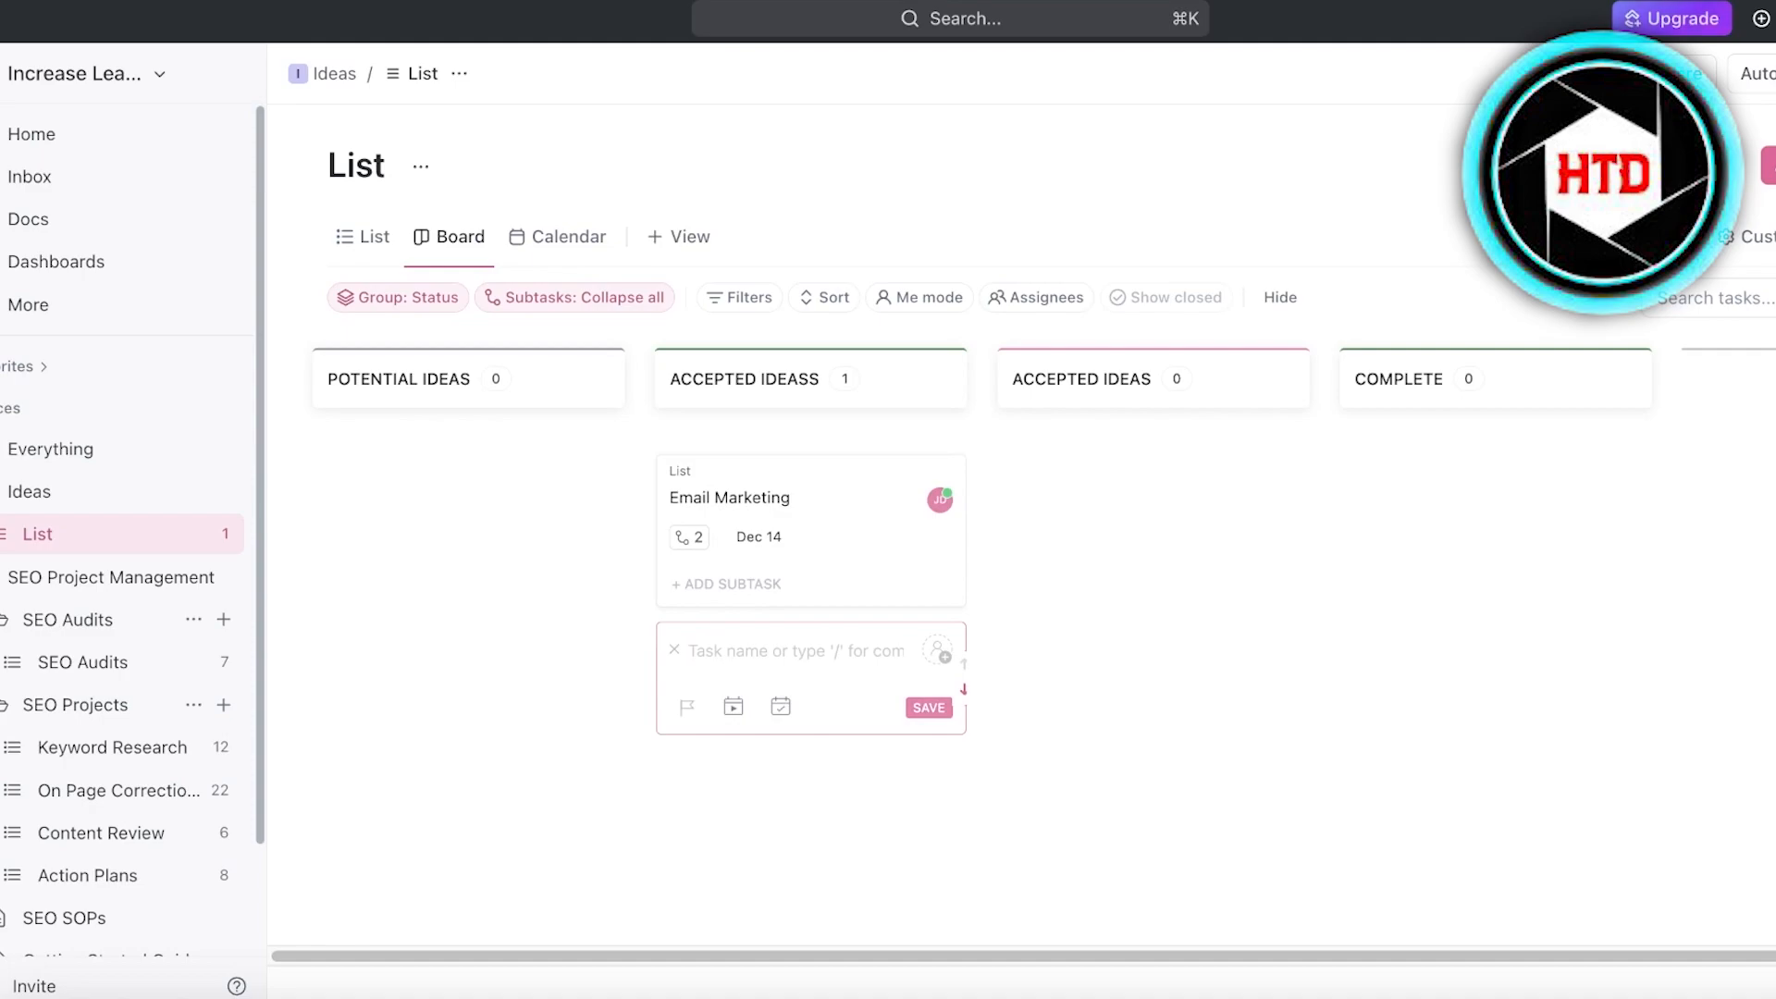
type("Send Followup Emails")
key("Return")
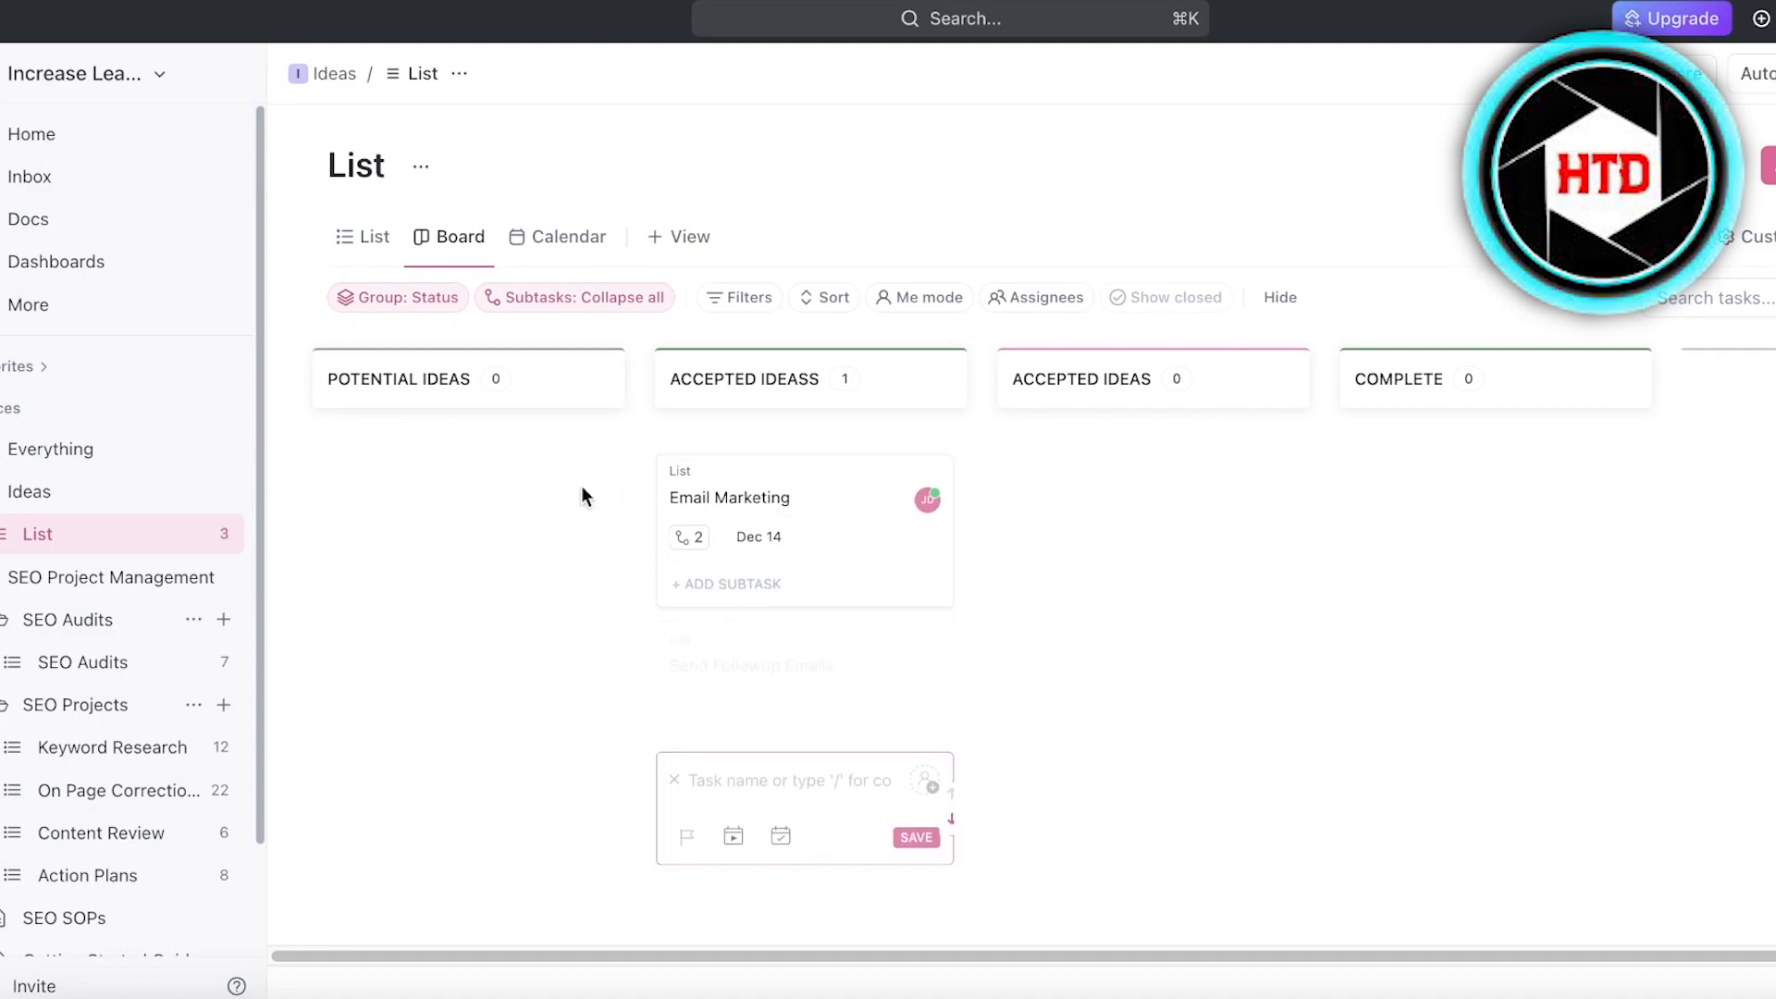
- Add a task named Facebook Ads in the POTENTIAL IDEAS column
left_click(476, 436)
left_click(428, 478)
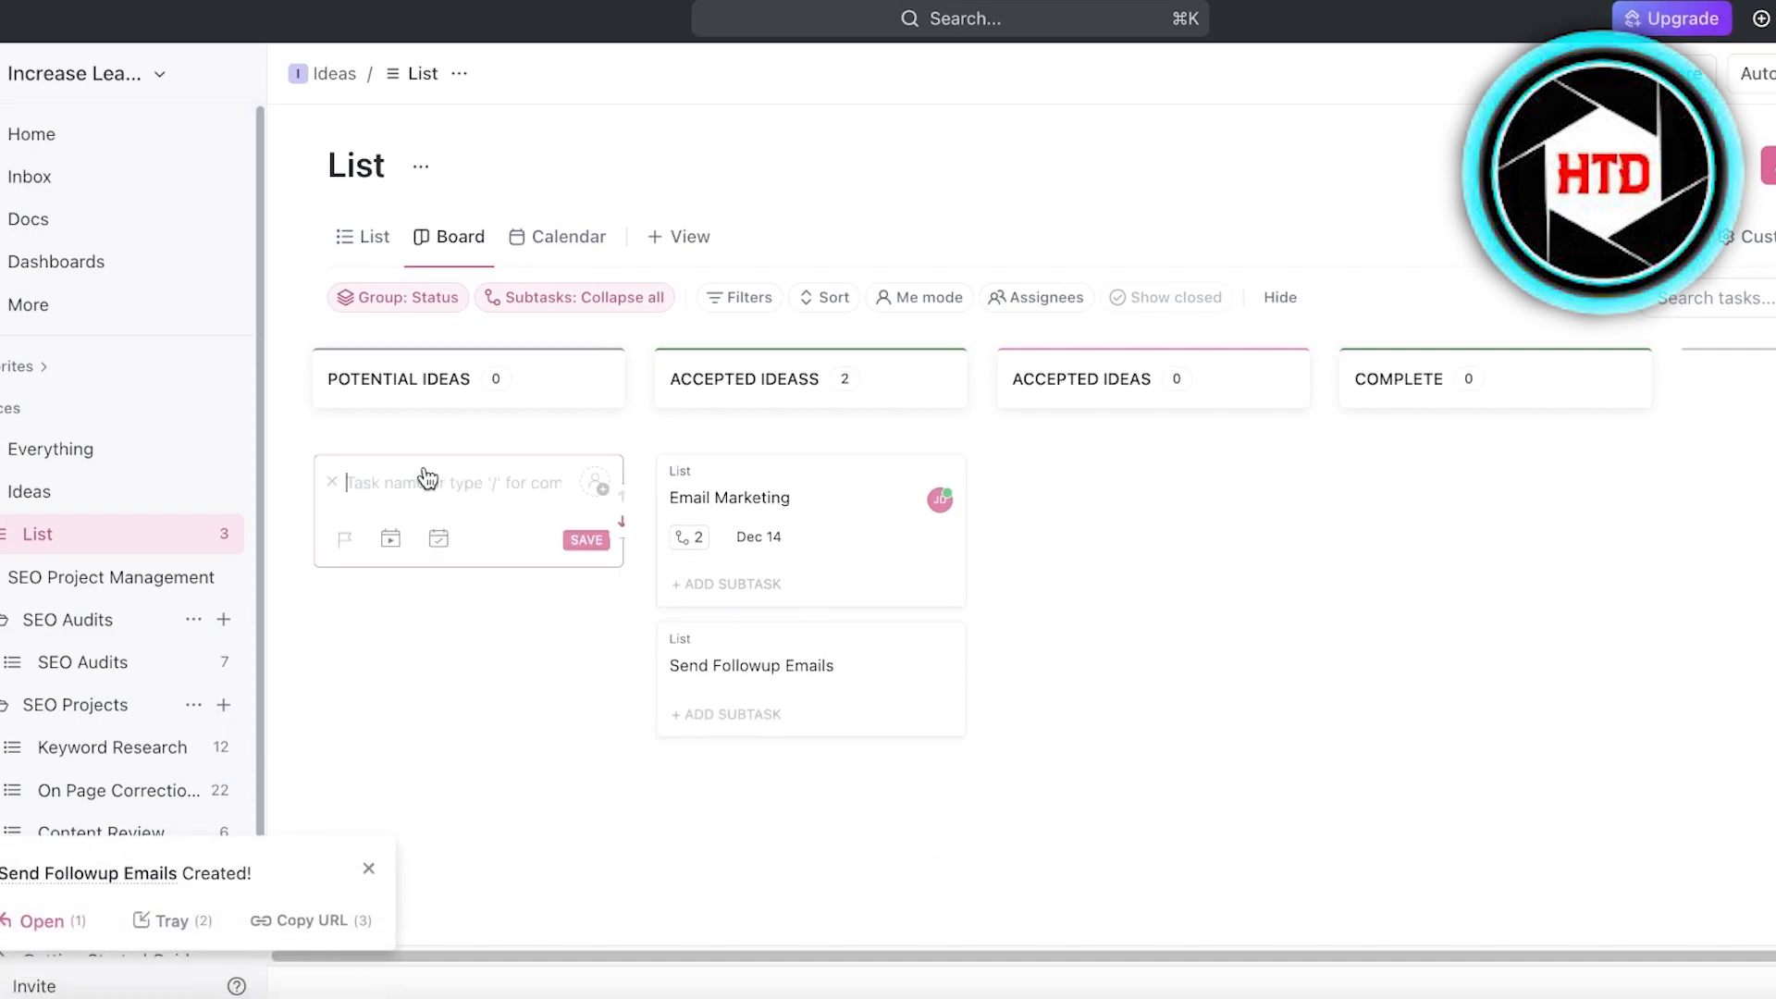
type("Facebook Ads")
key("Return")
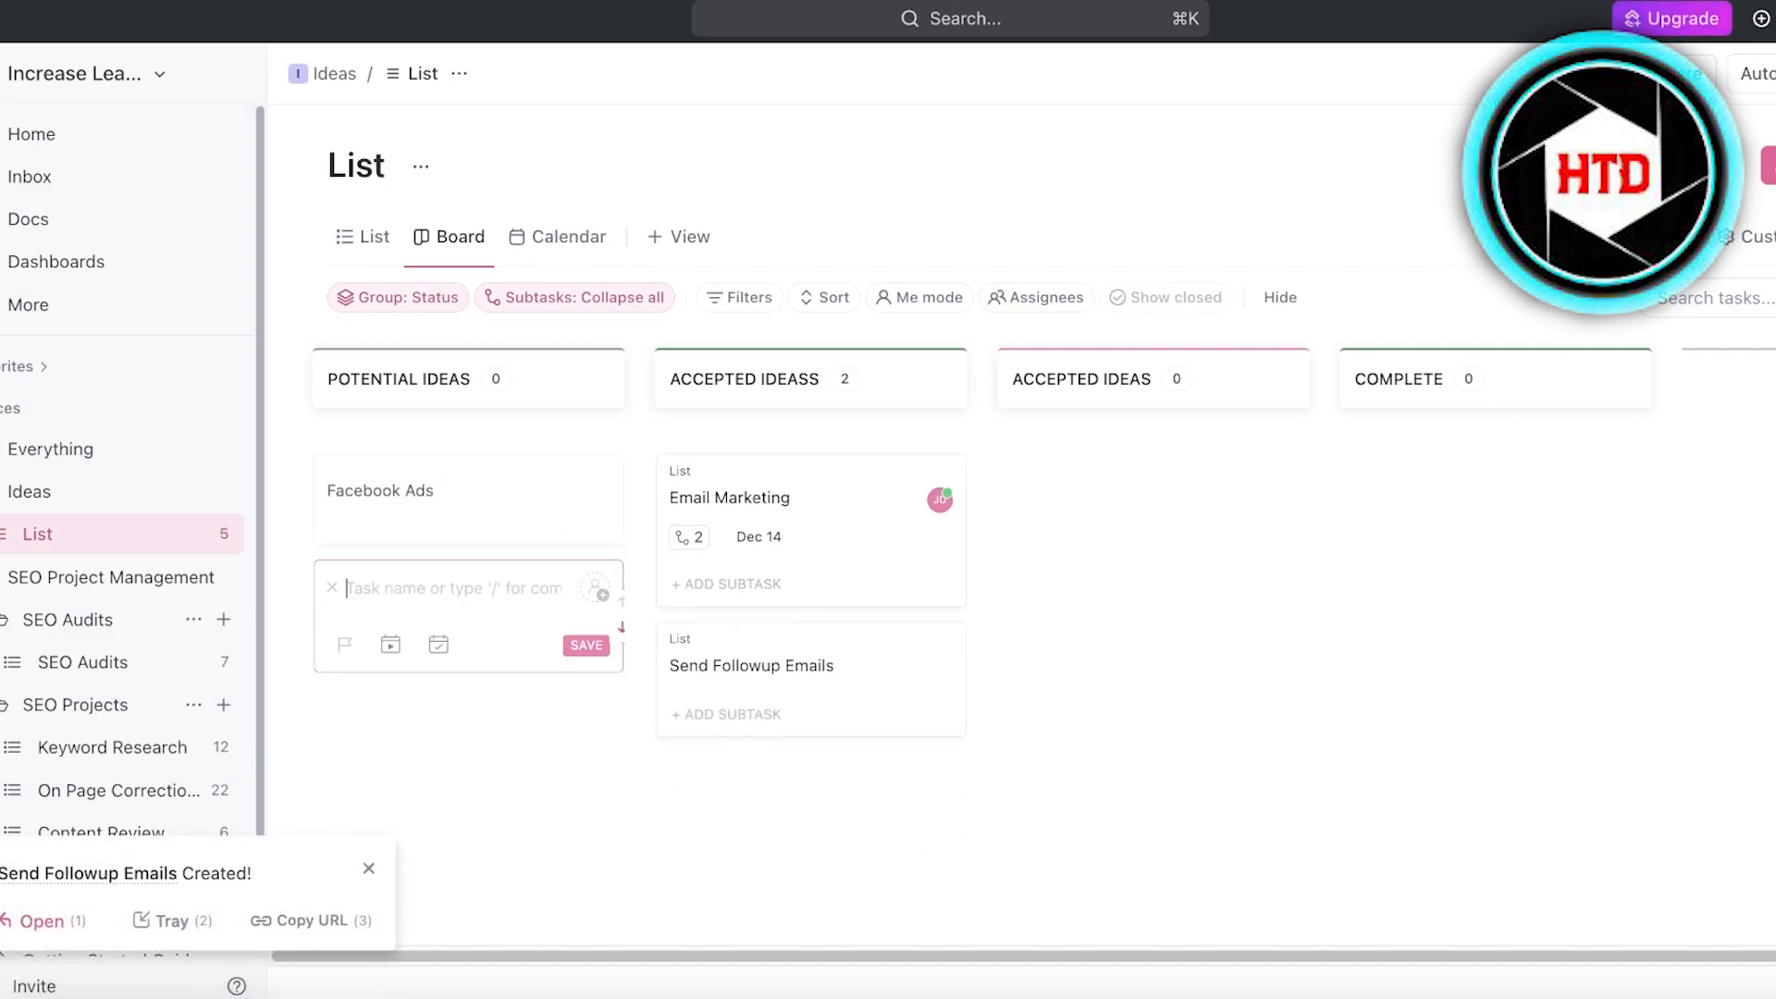
- Switch the Ideas tasks to List view and look through the field types available for a new column
left_click(361, 237)
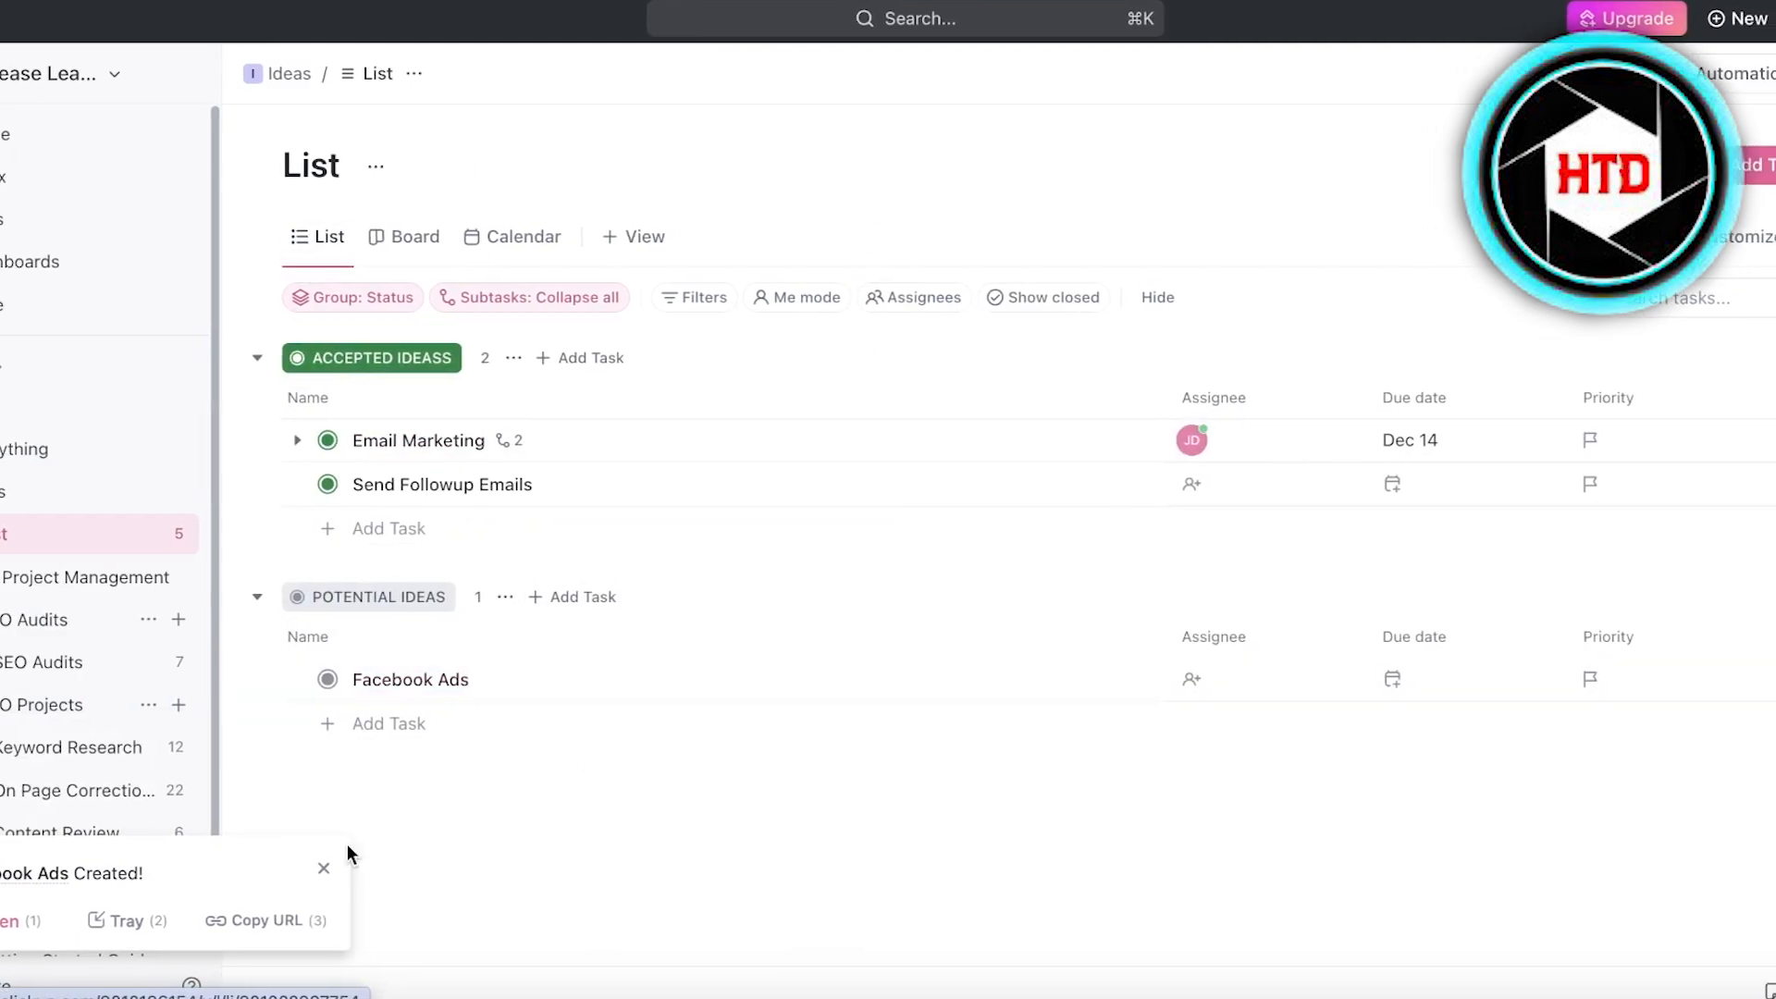
left_click(262, 870)
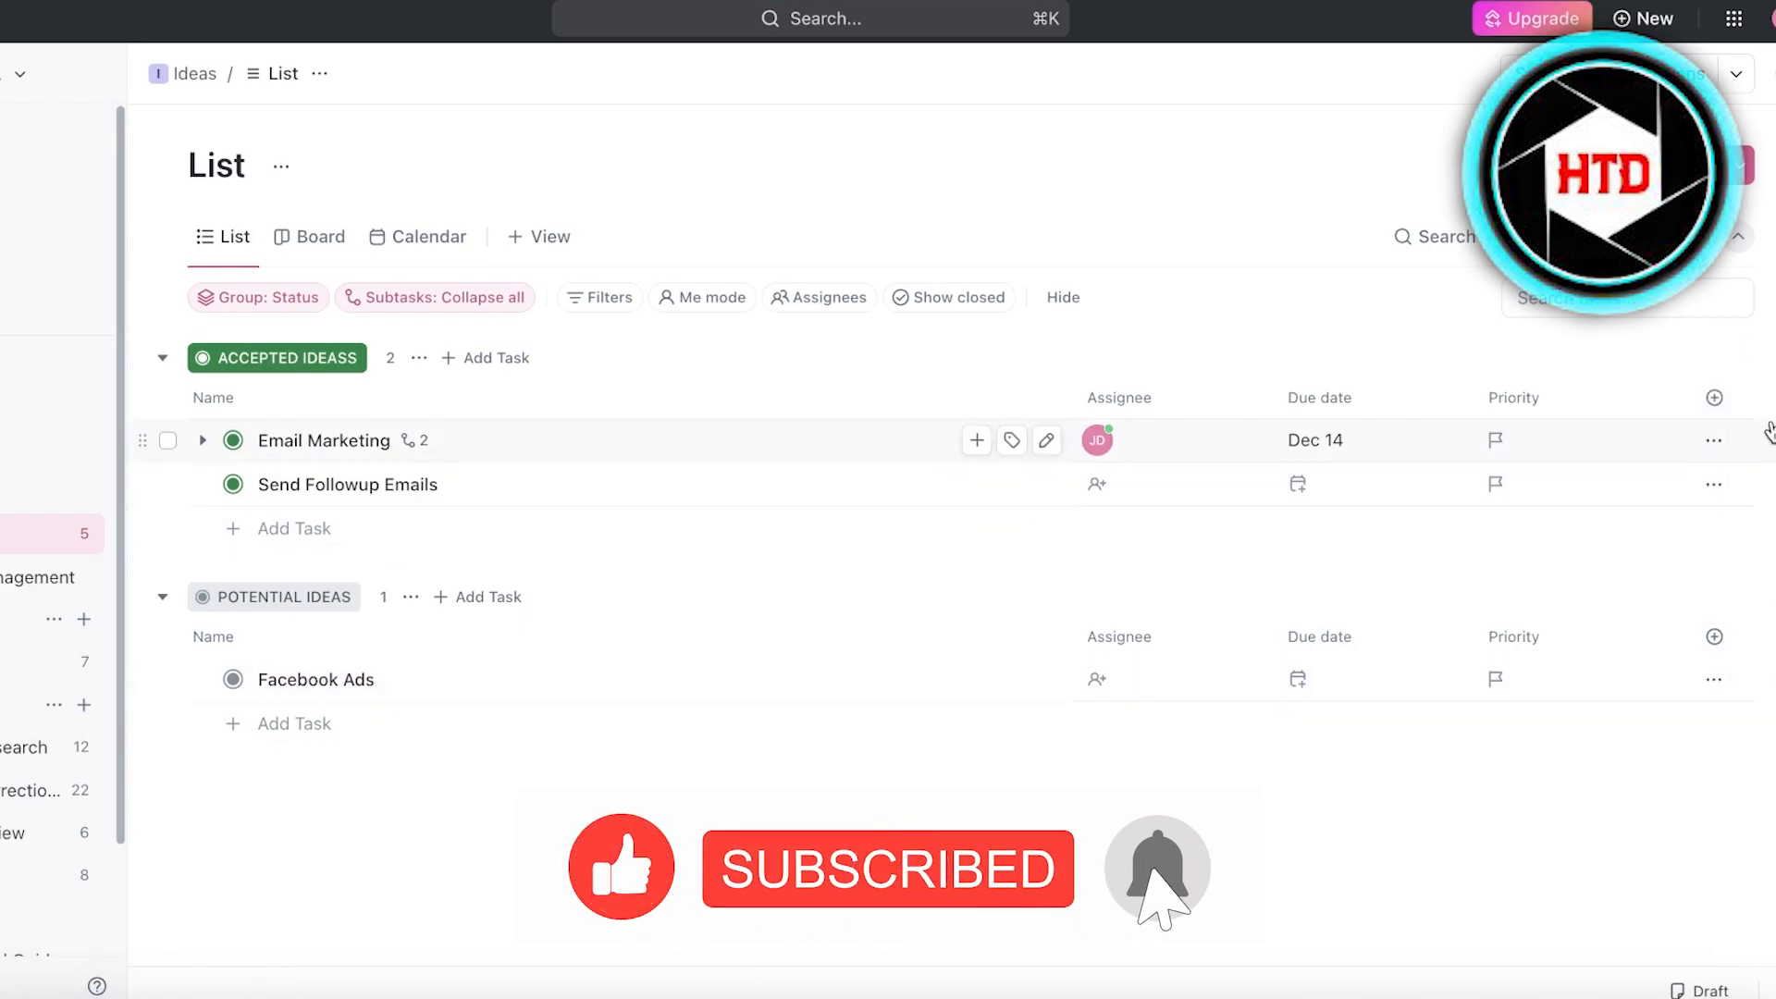
left_click(1718, 398)
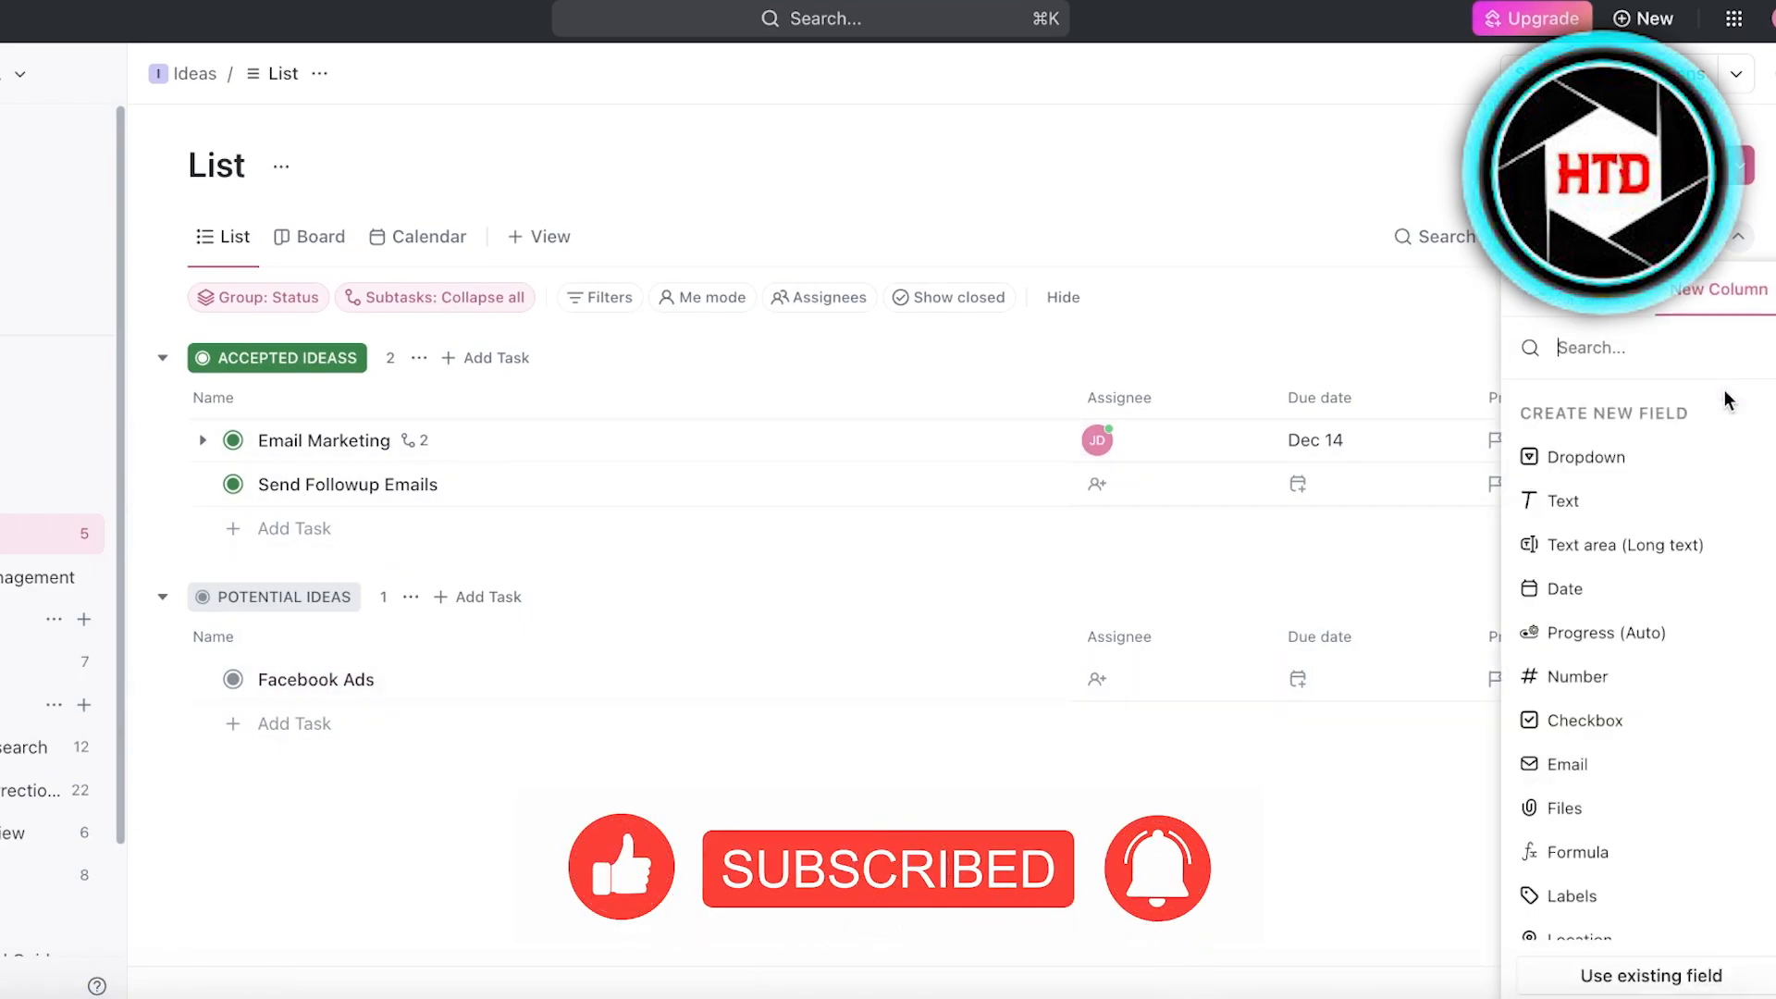
scroll(1634, 619, "down", 5)
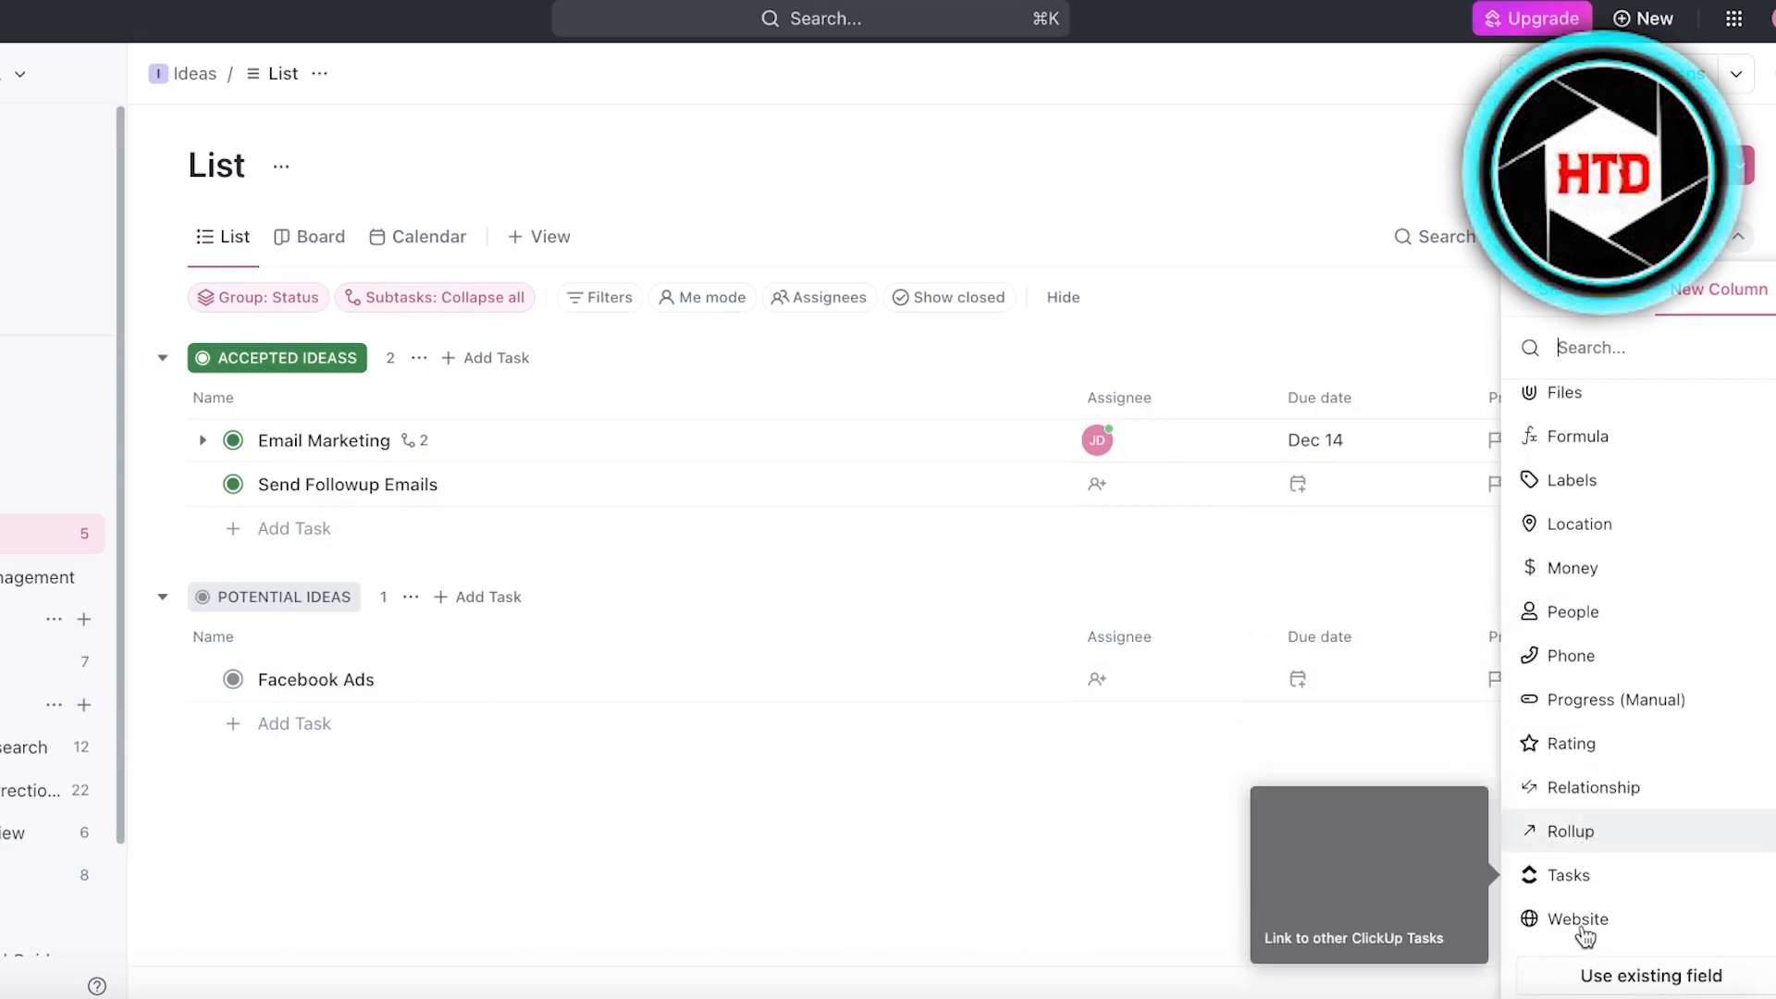
scroll(1586, 915, "up", 5)
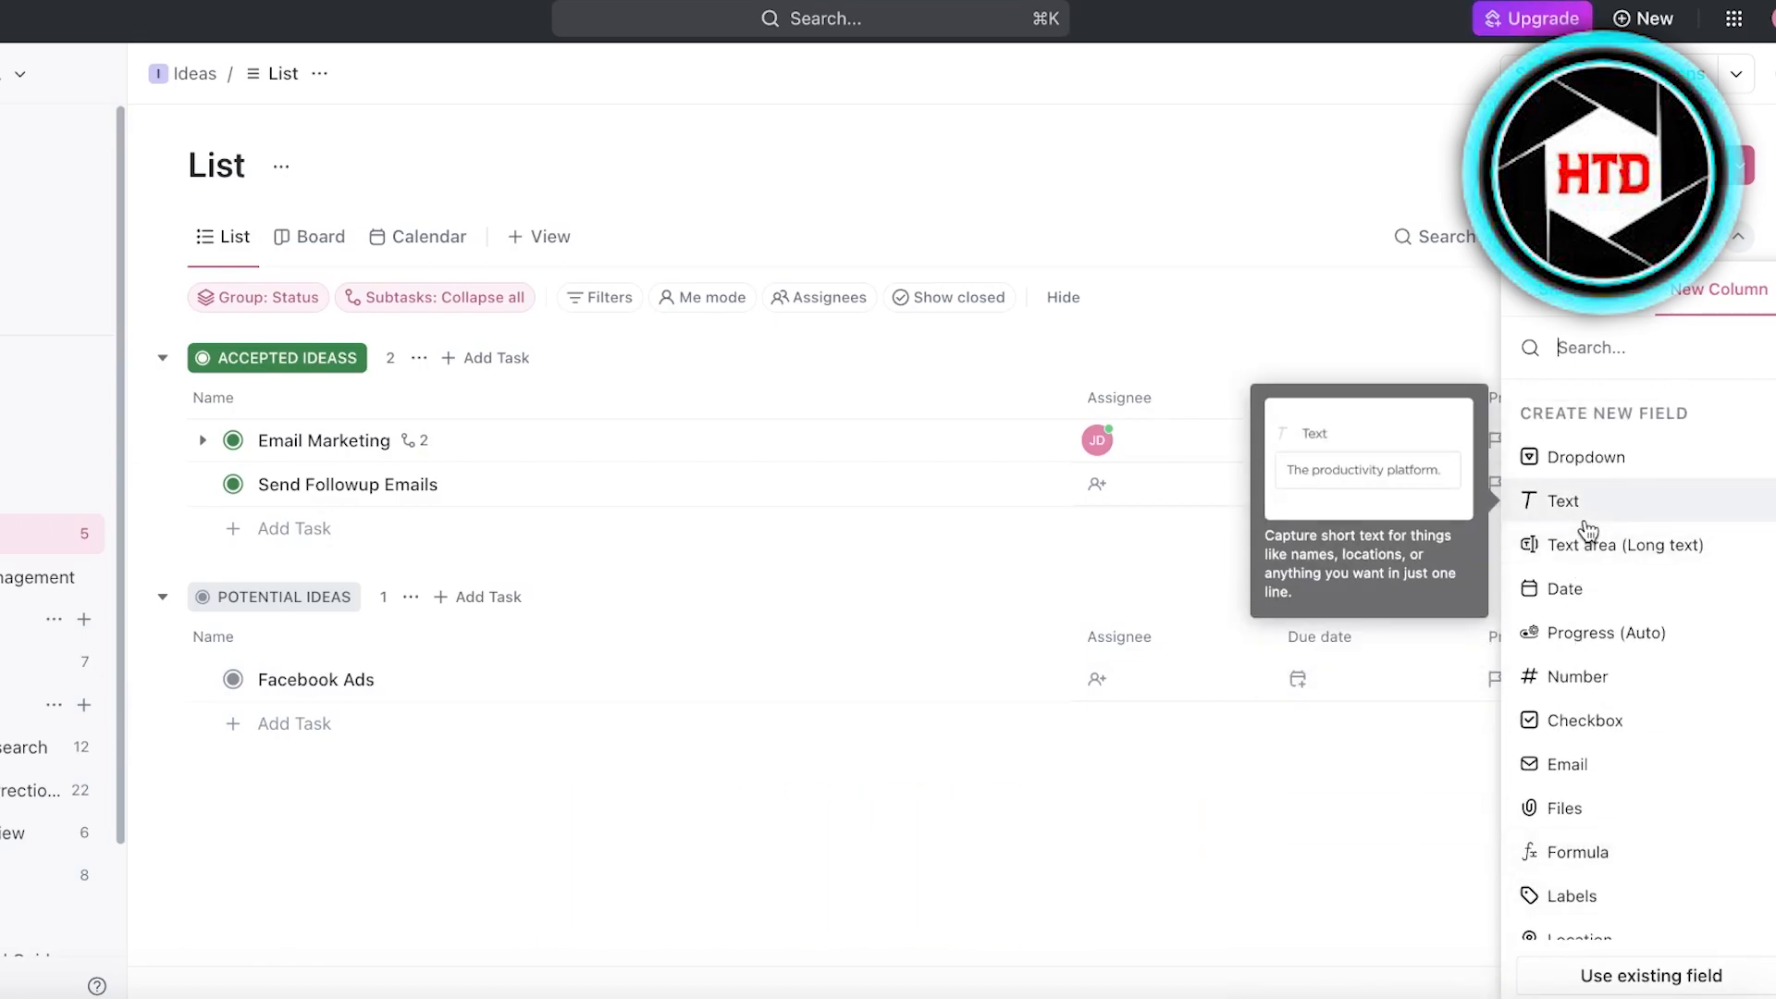
- Start a new Dropdown column named uregency, viewing the alternative field types but keeping Dropdown
left_click(1585, 455)
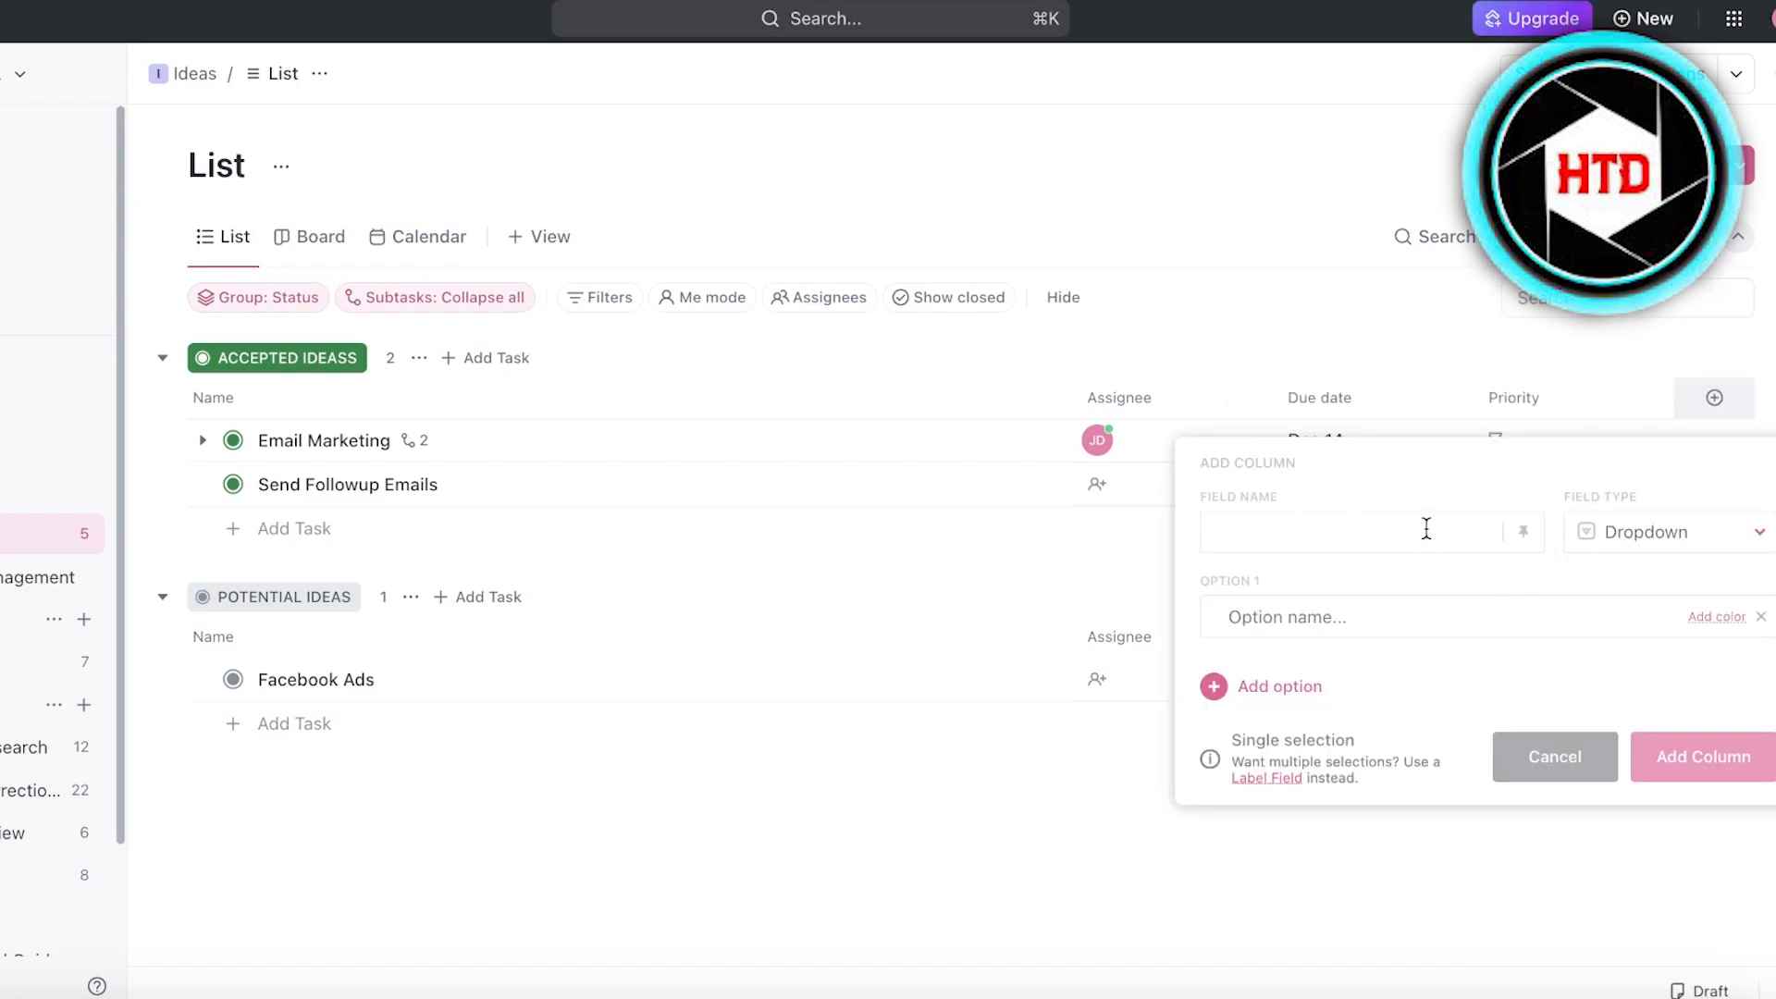
type("uregency")
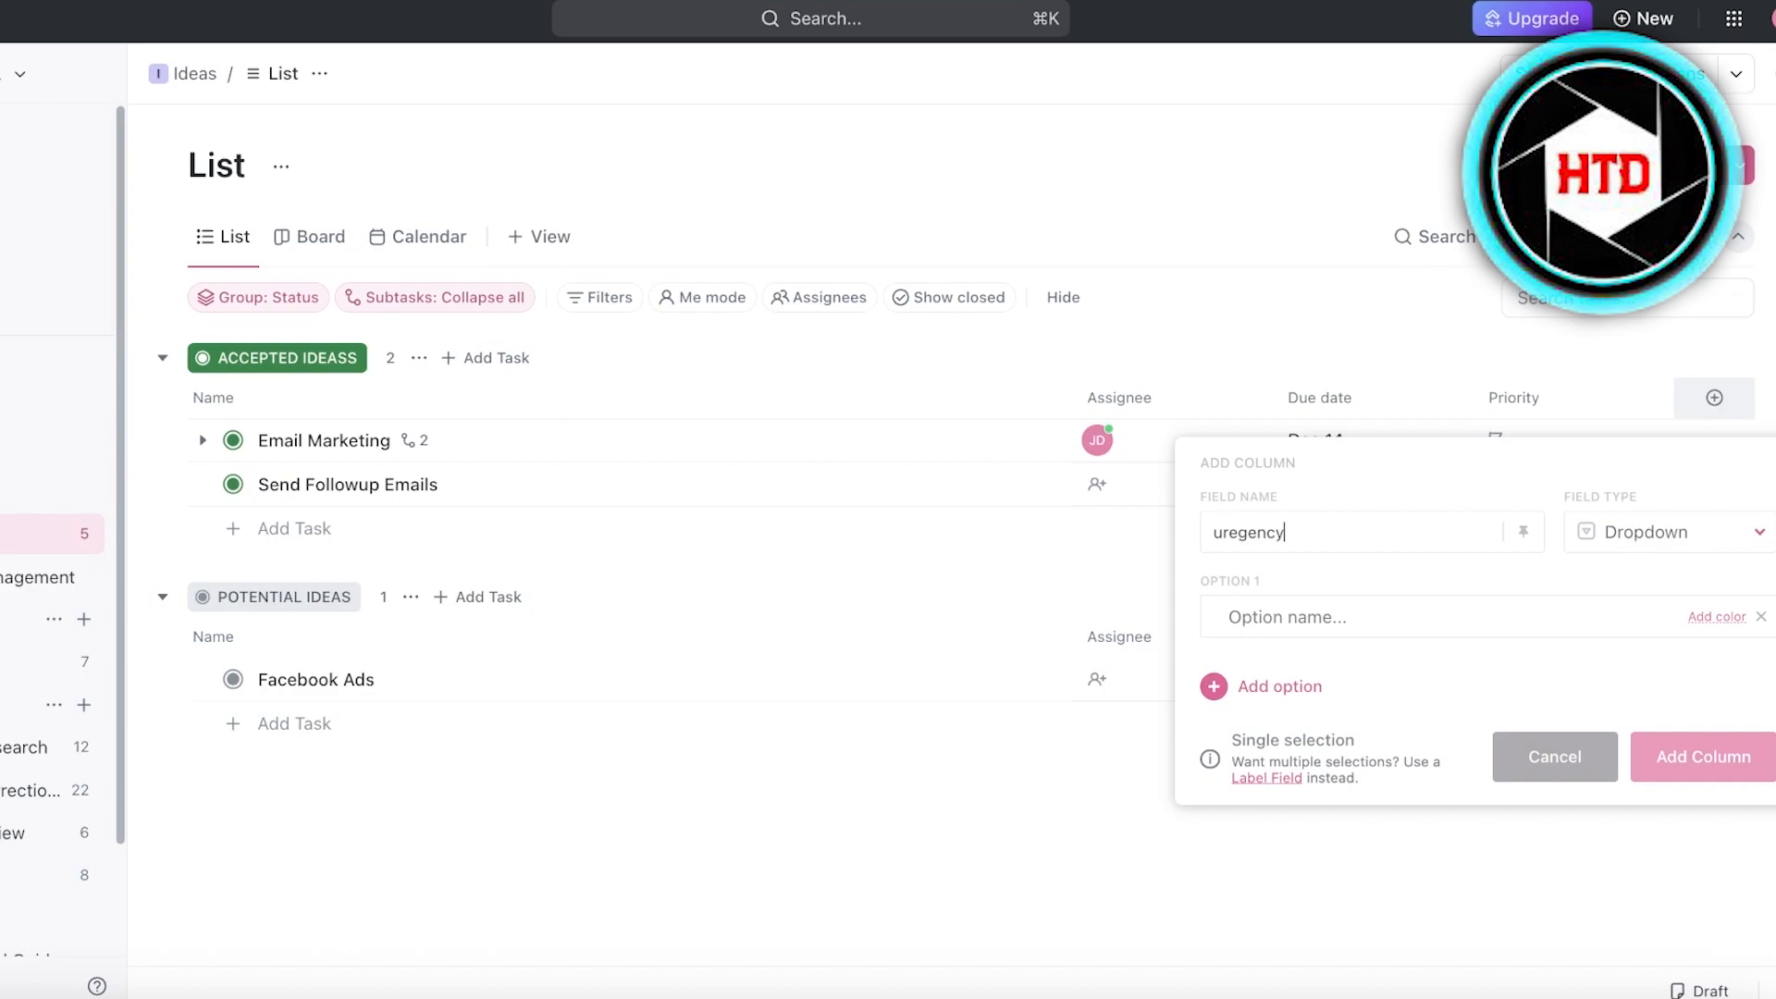
left_click(1614, 534)
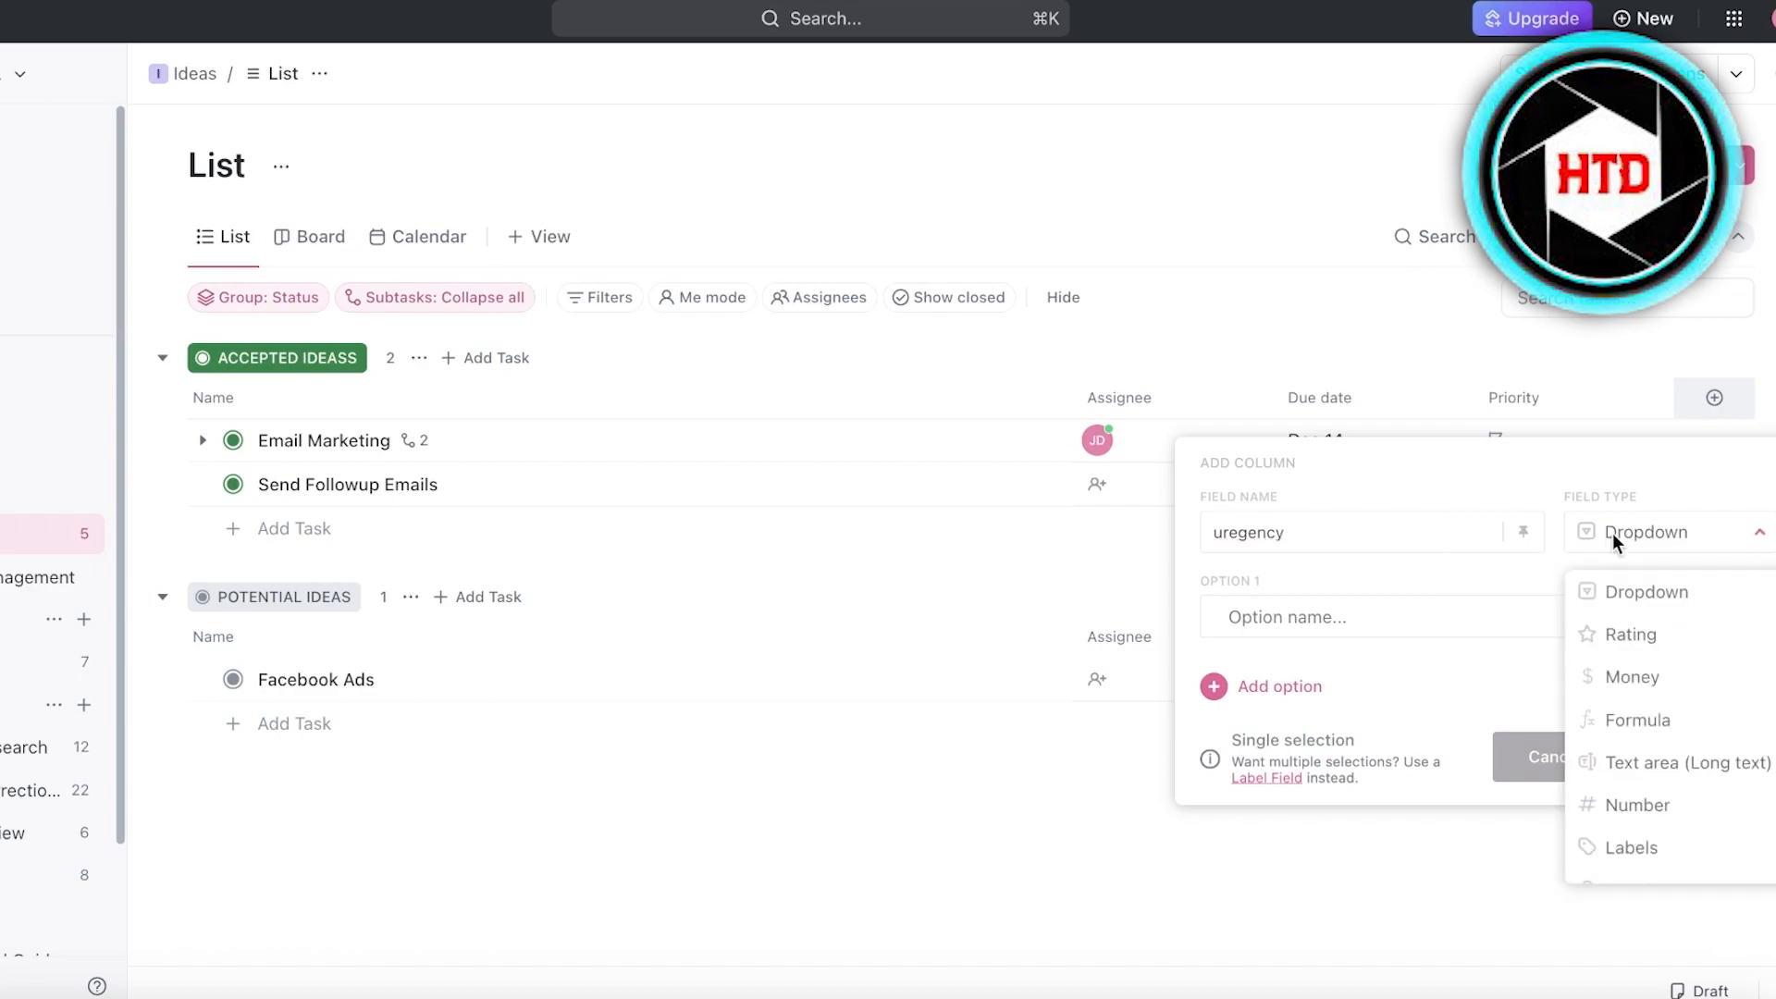
left_click(1468, 609)
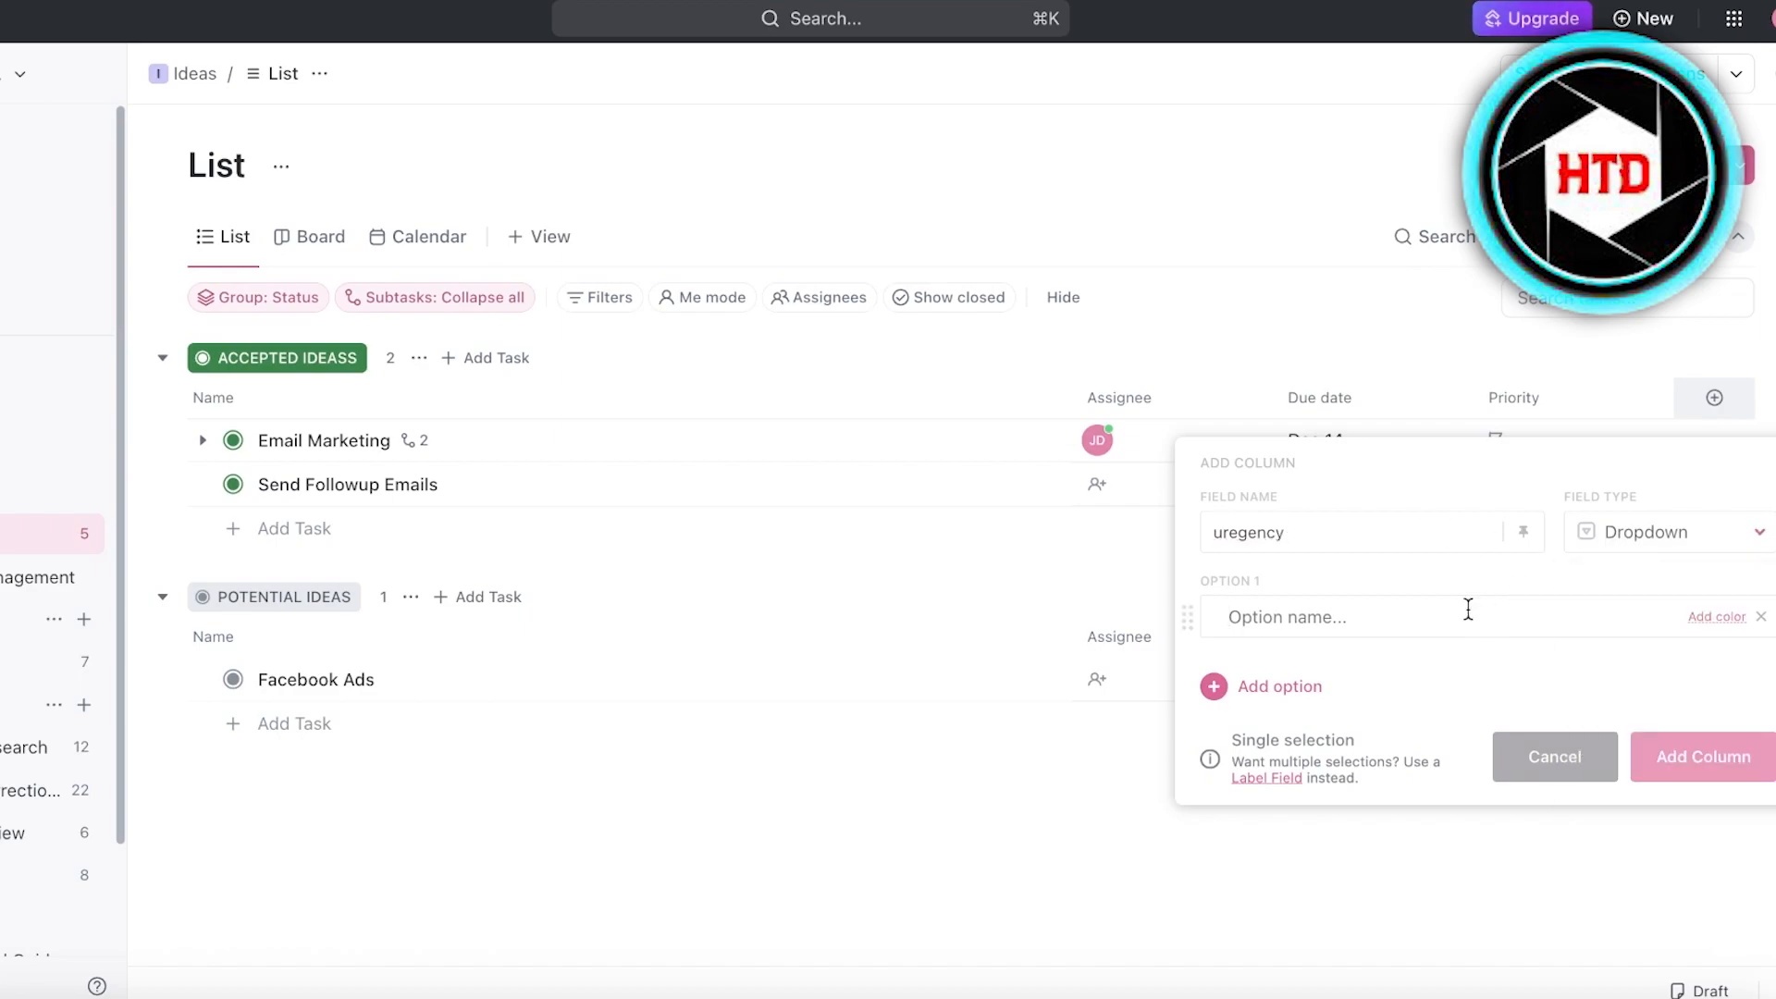
- Give the uregency column the options Urgent, Non Urgent and ASAP, and reorder them so Non Urgent comes first
type("Ur")
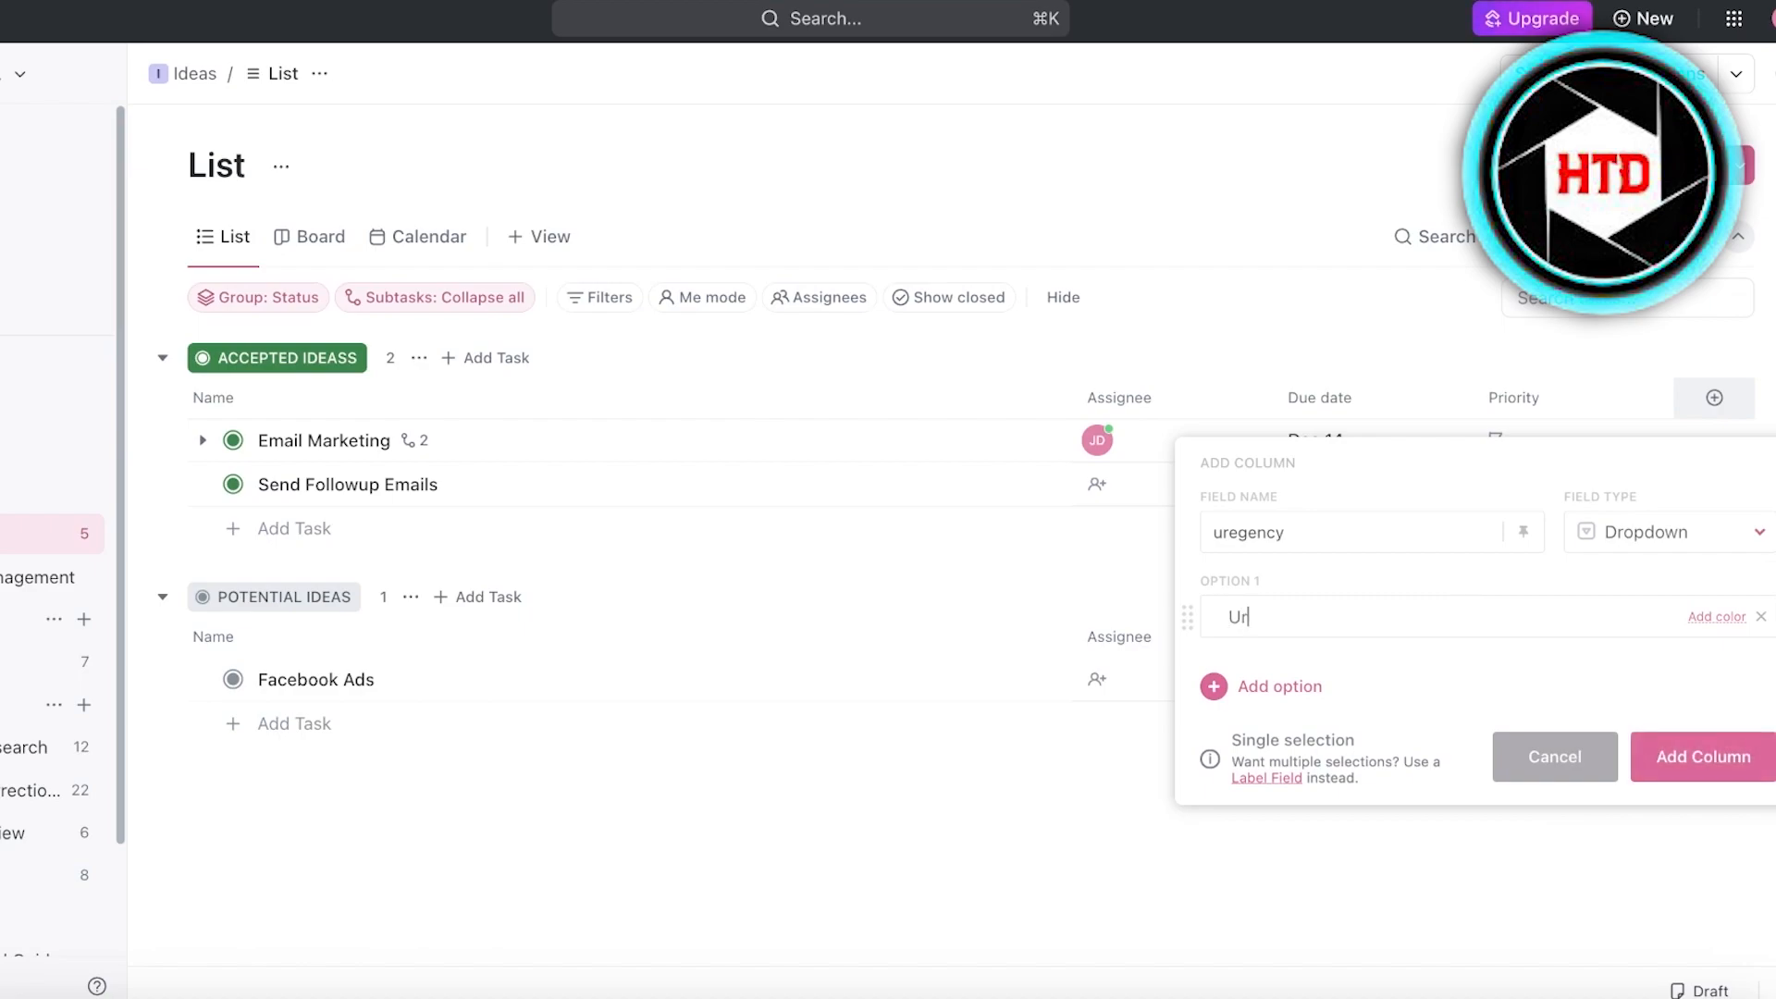
type("gent")
key("Return")
type("Non Urgent")
key("Return")
left_click_drag(1183, 686, 1183, 605)
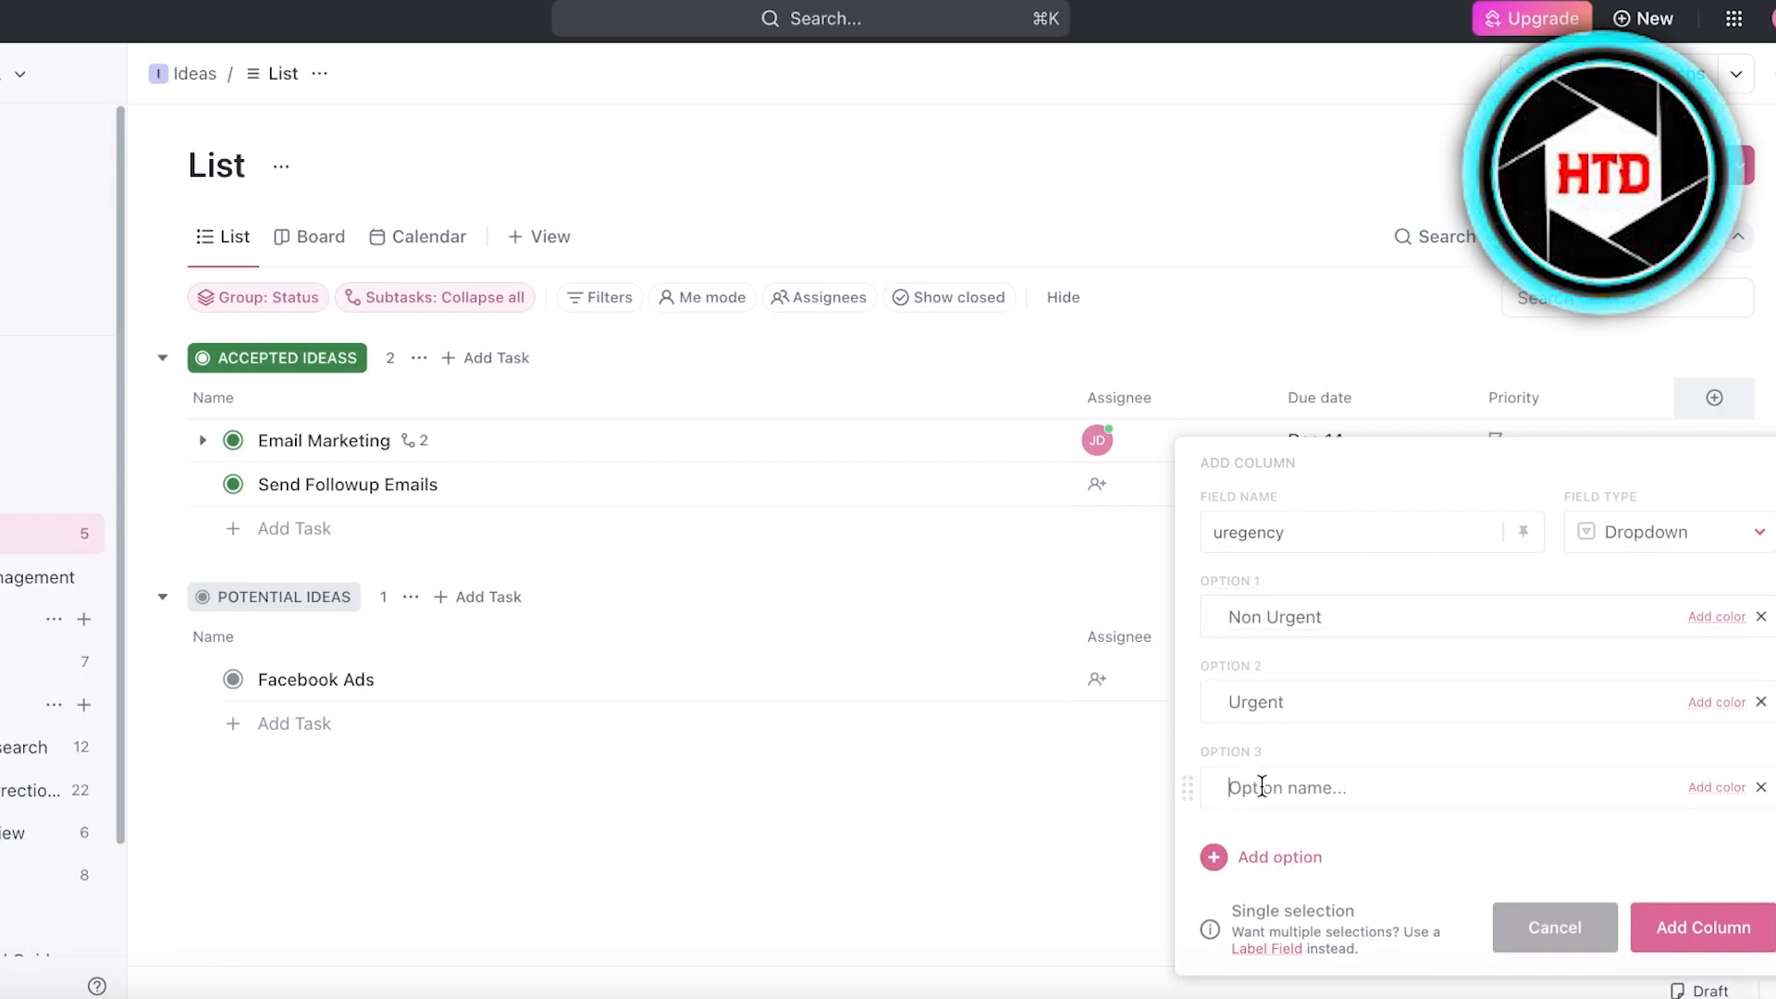
type("ASAP")
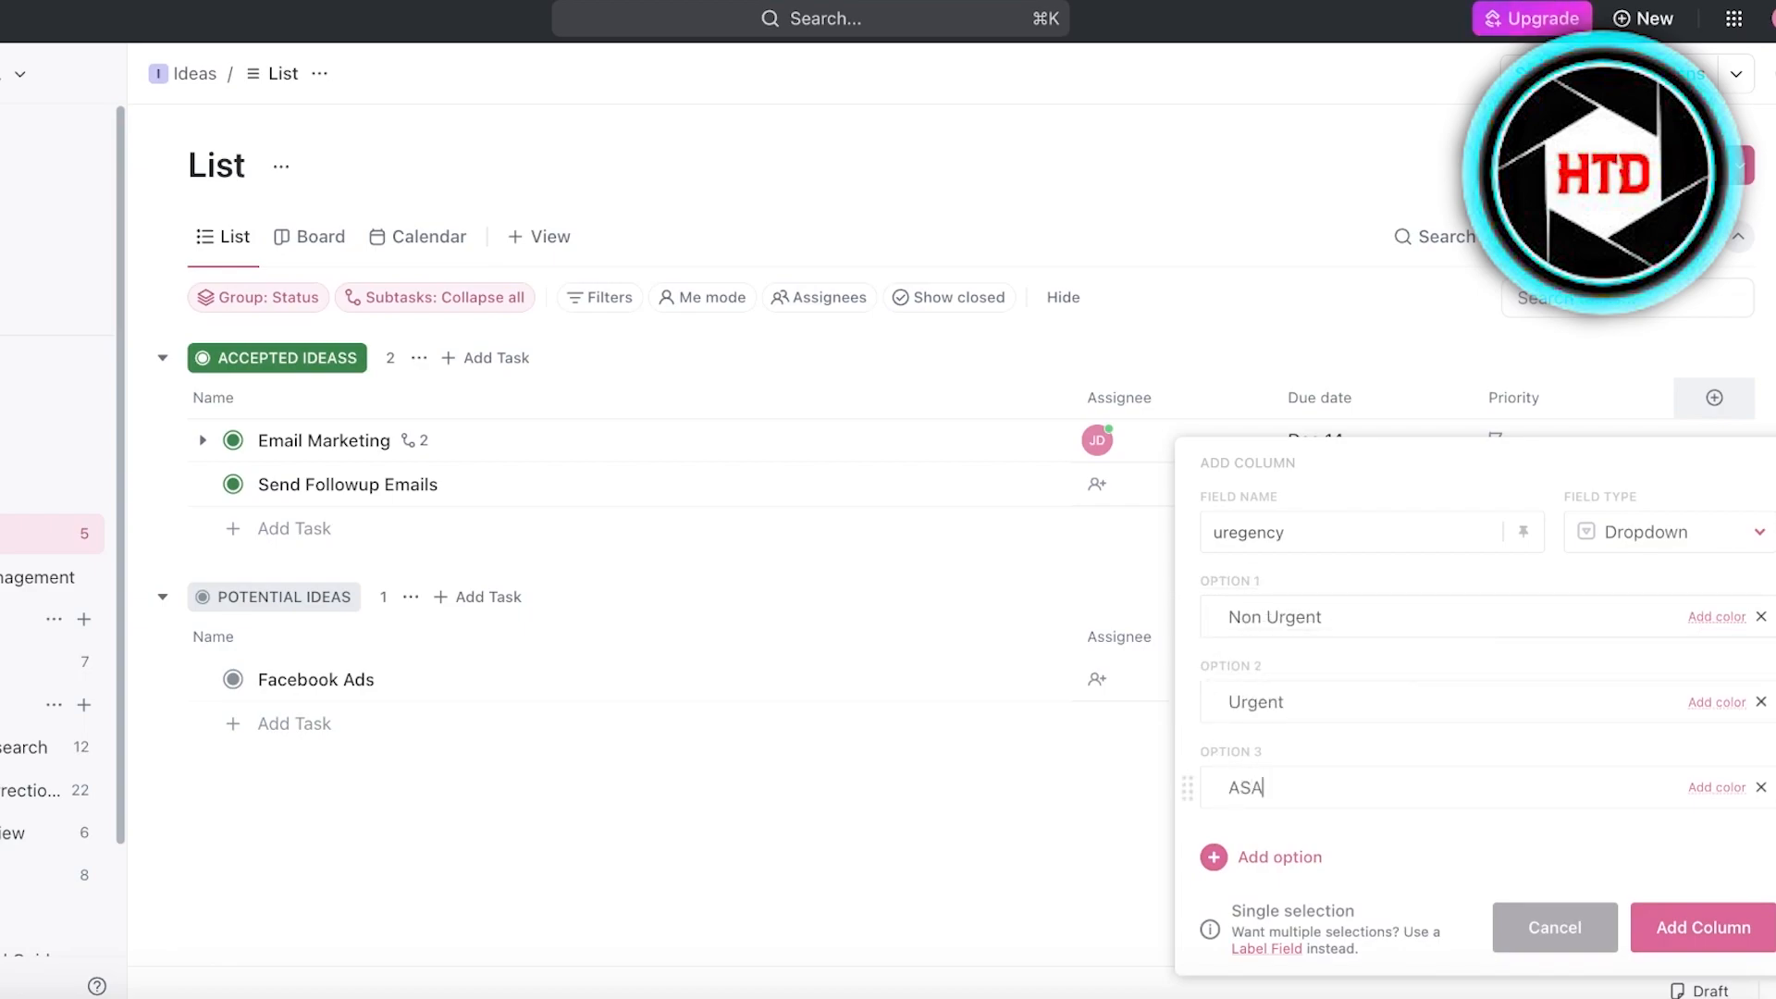
- Colour the options red for ASAP, orange for Urgent and blue for Non Urgent, and add the uregency column
left_click(1706, 789)
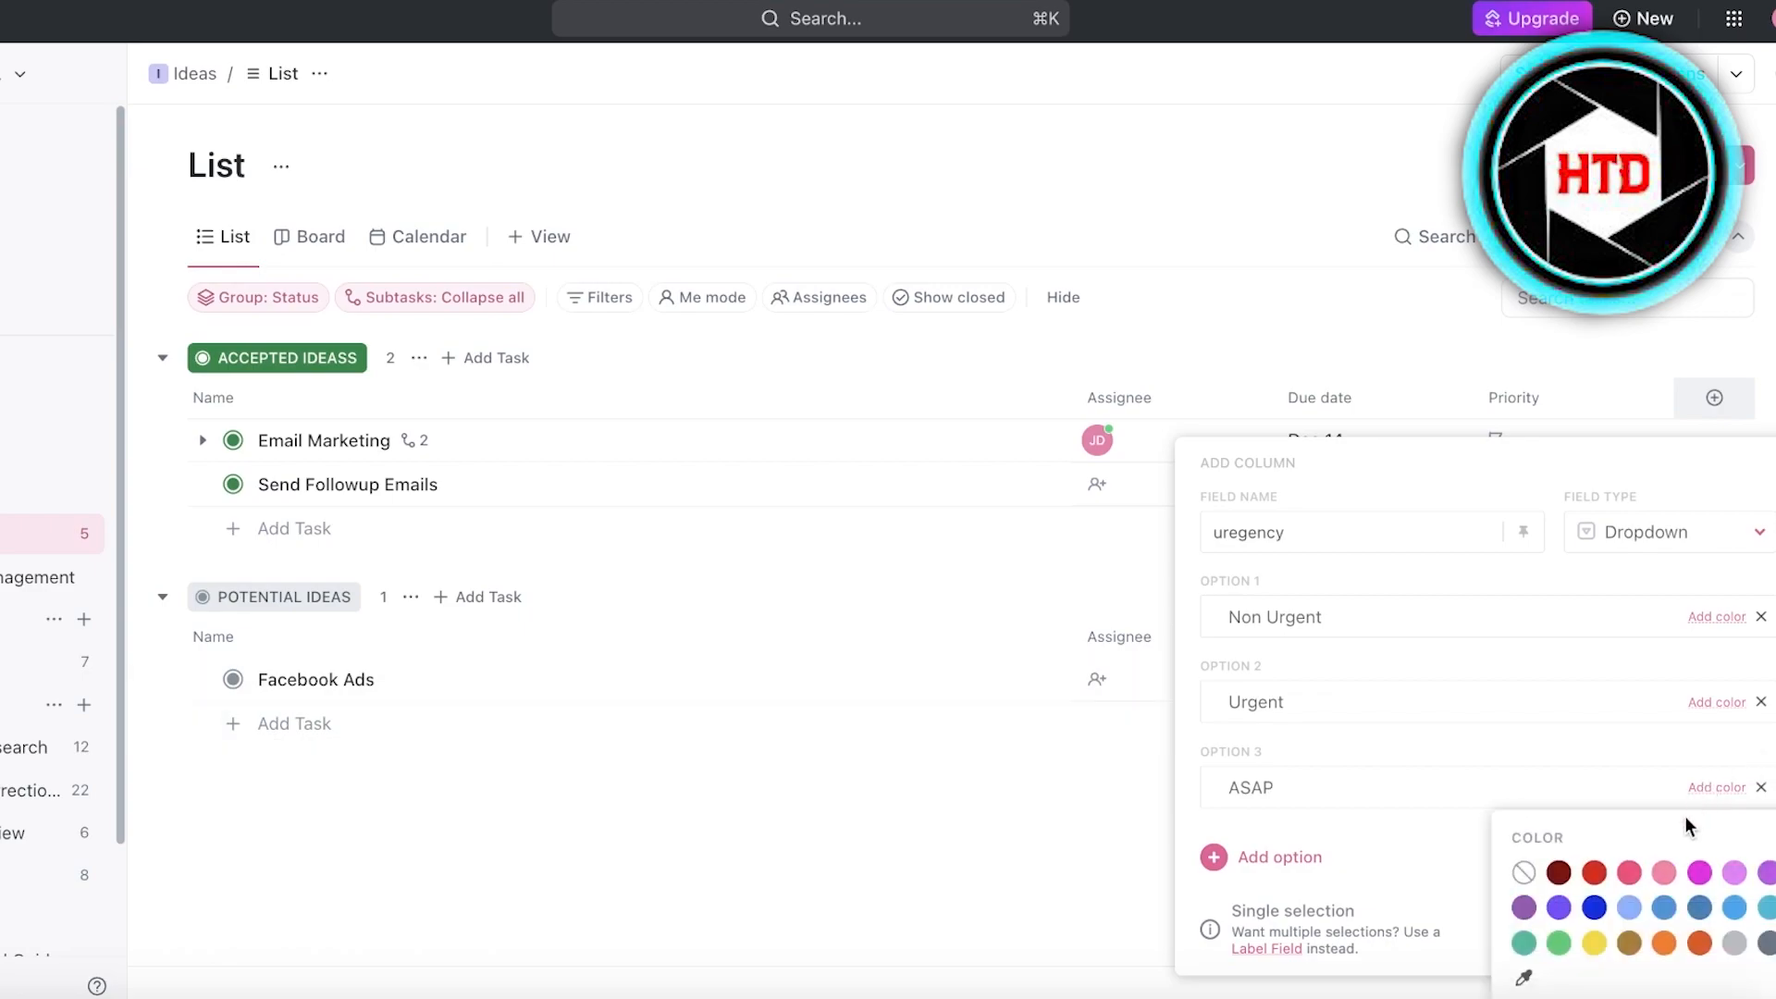
left_click(1594, 869)
left_click(1717, 703)
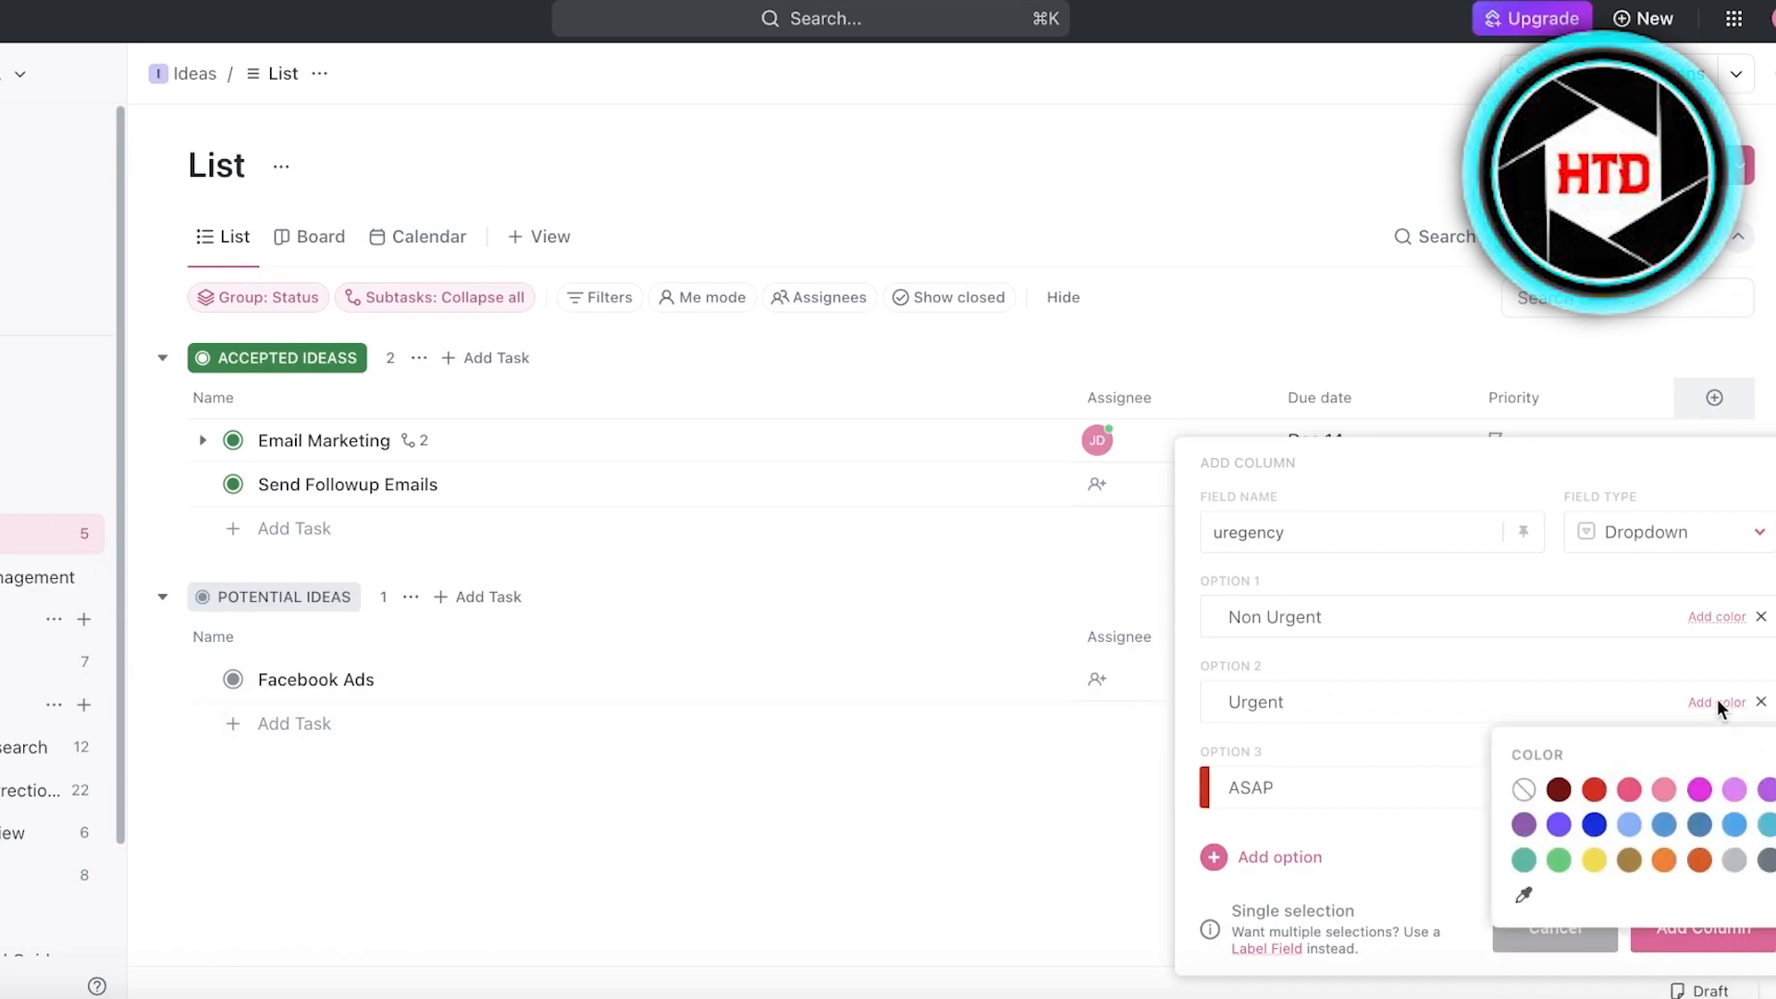
left_click(1663, 860)
left_click(1720, 617)
left_click(1630, 737)
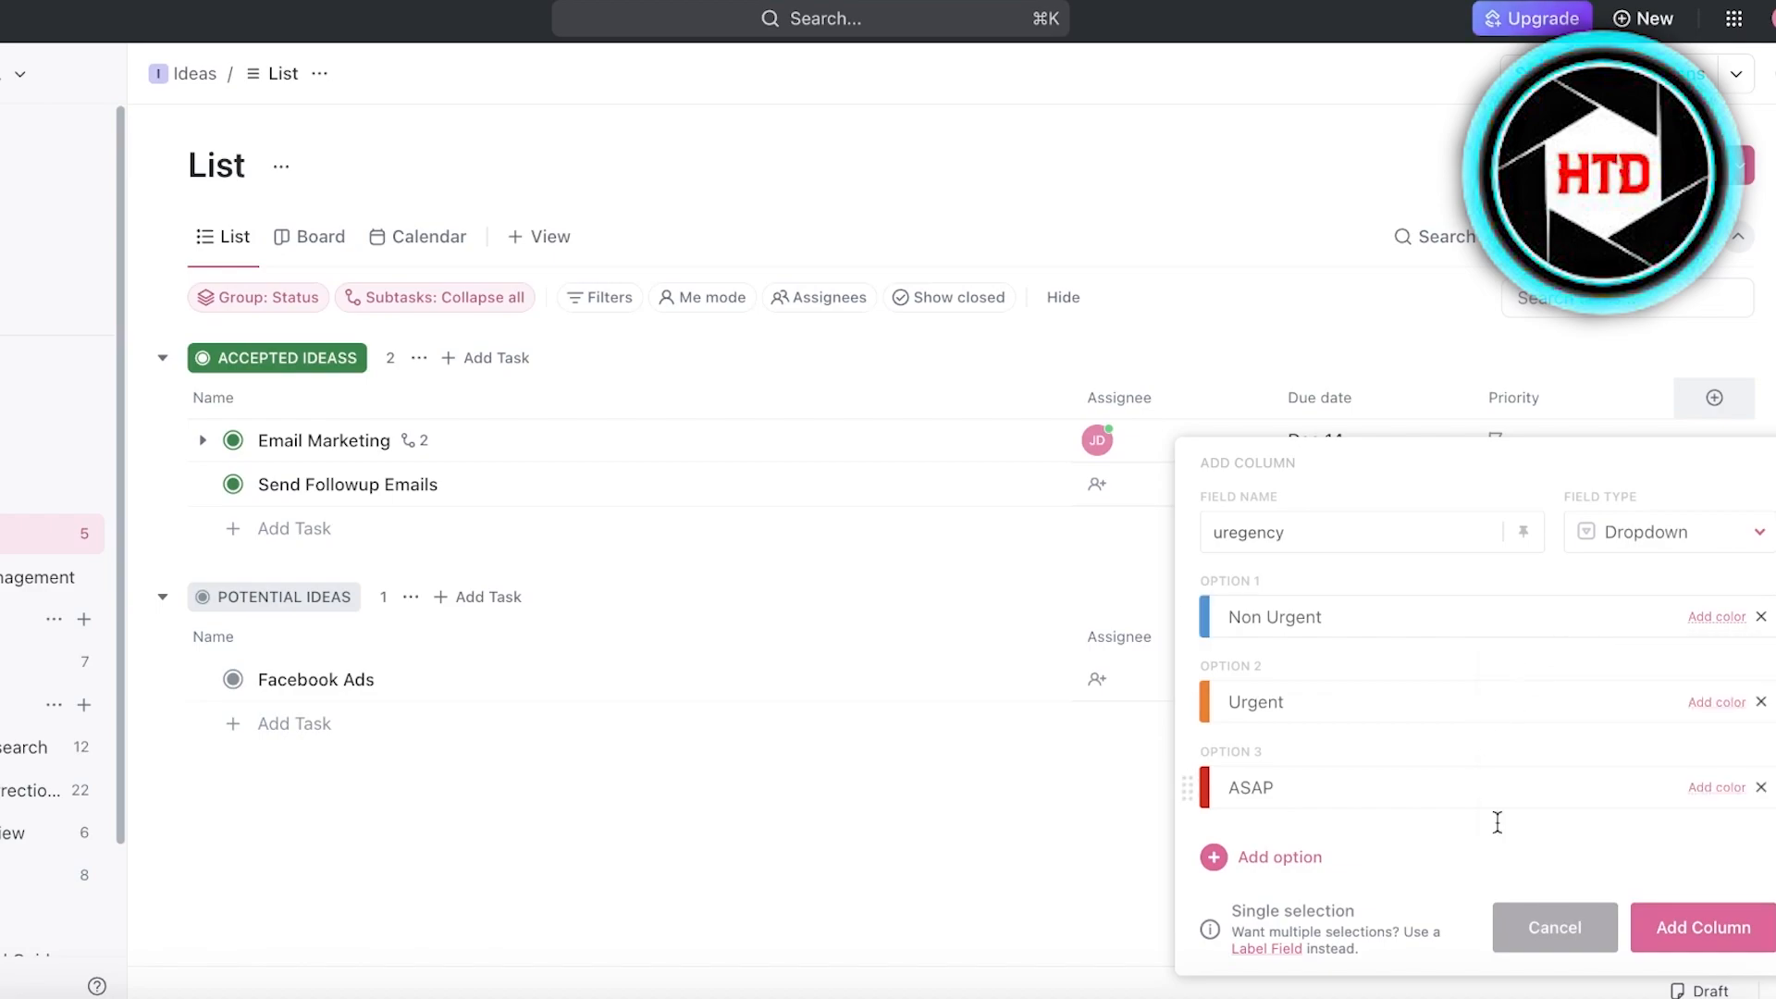
left_click(1686, 921)
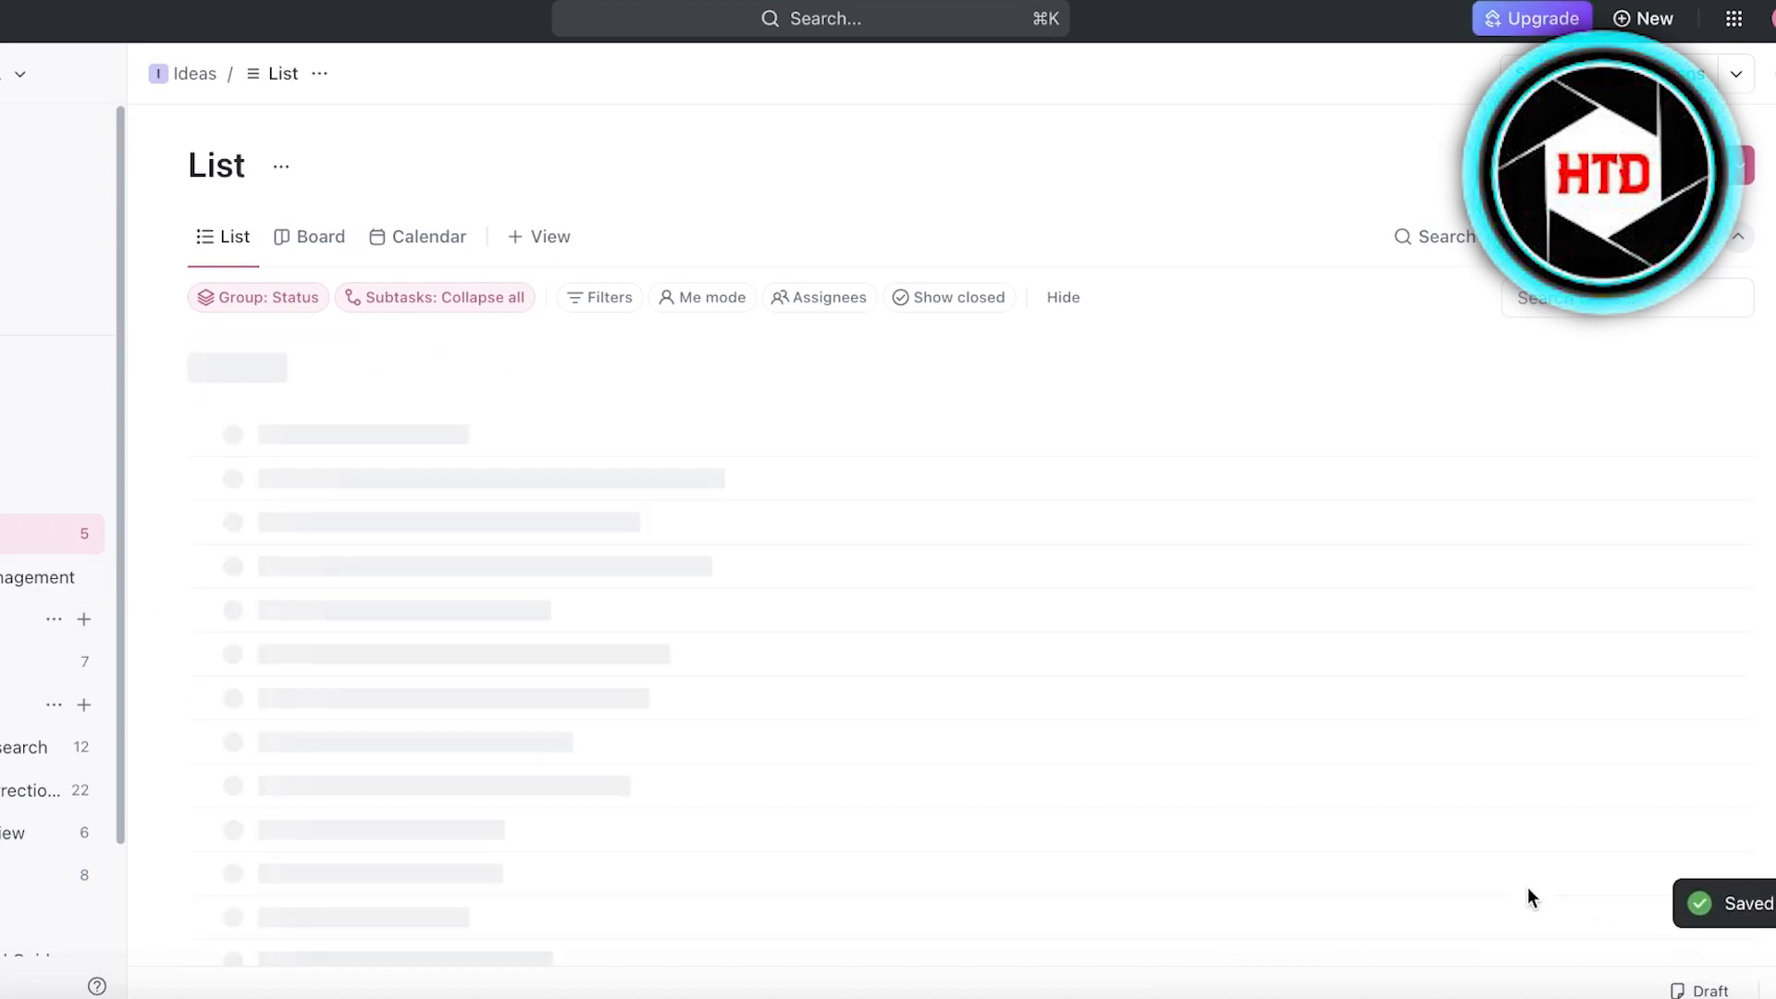
- Set uregency to Non Urgent for the Email Marketing and Send Followup Emails tasks, and view the latter's Priority options without choosing one
left_click(1508, 442)
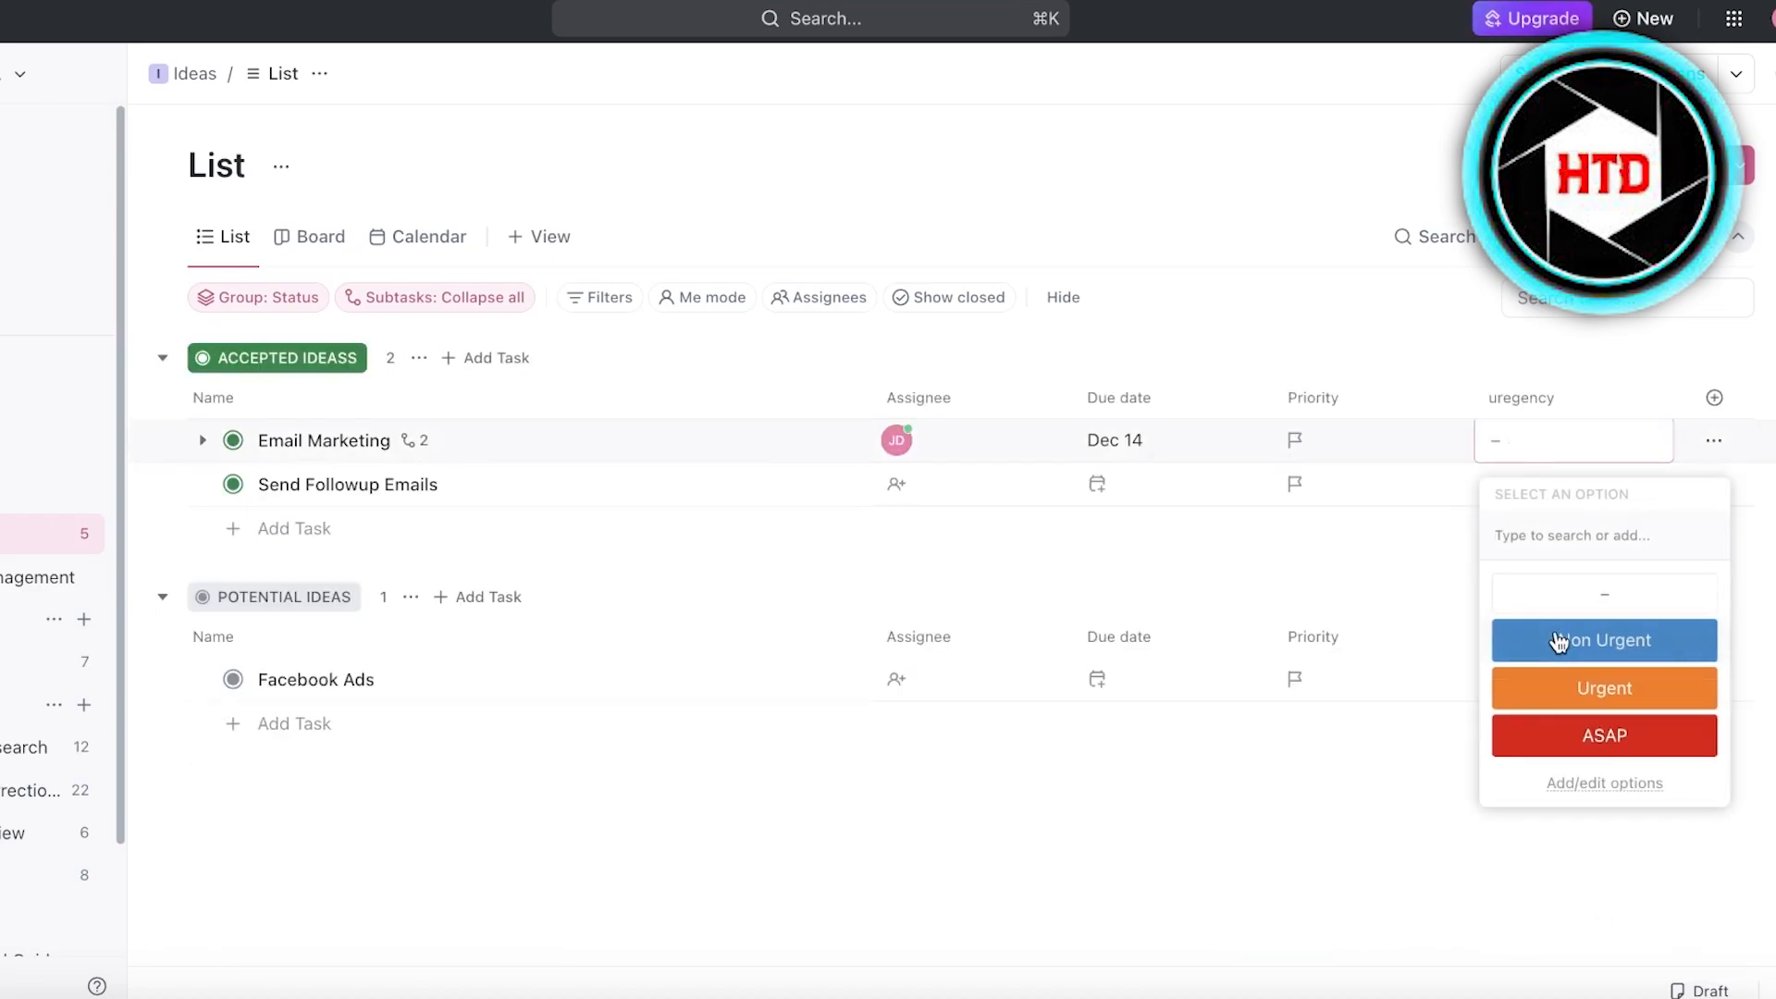
left_click(1560, 640)
left_click(1548, 451)
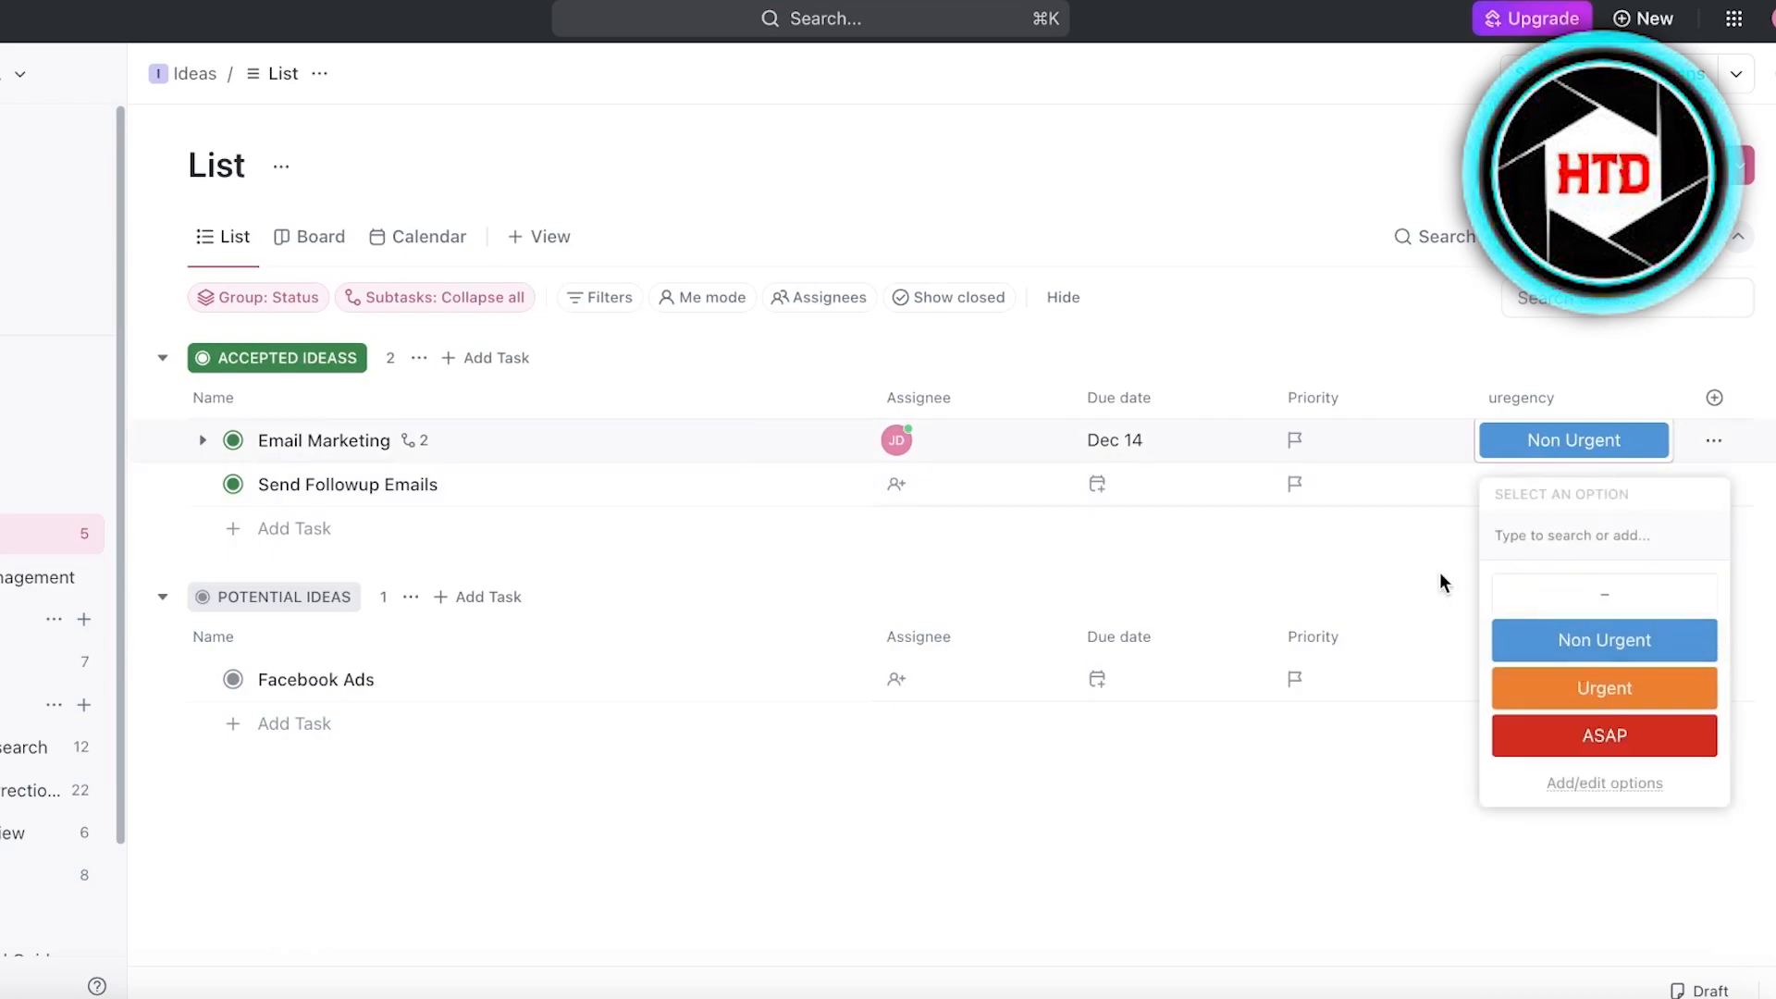
left_click(1518, 508)
left_click(1554, 686)
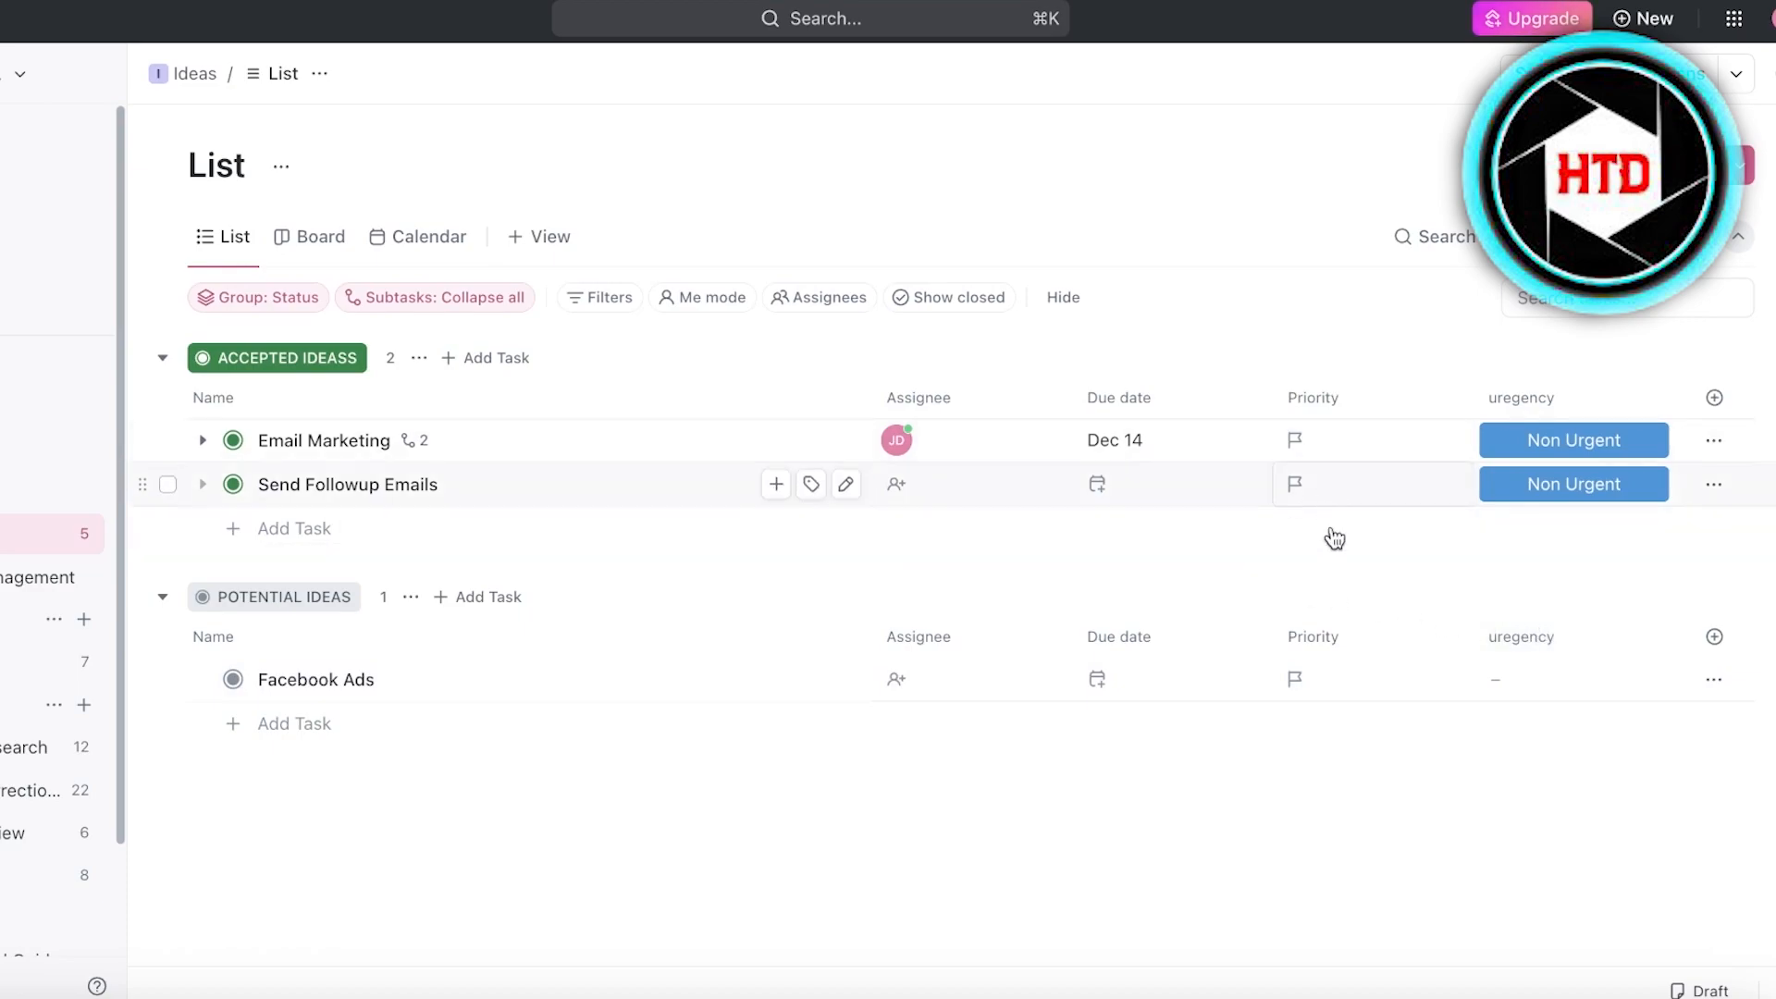
left_click(1318, 480)
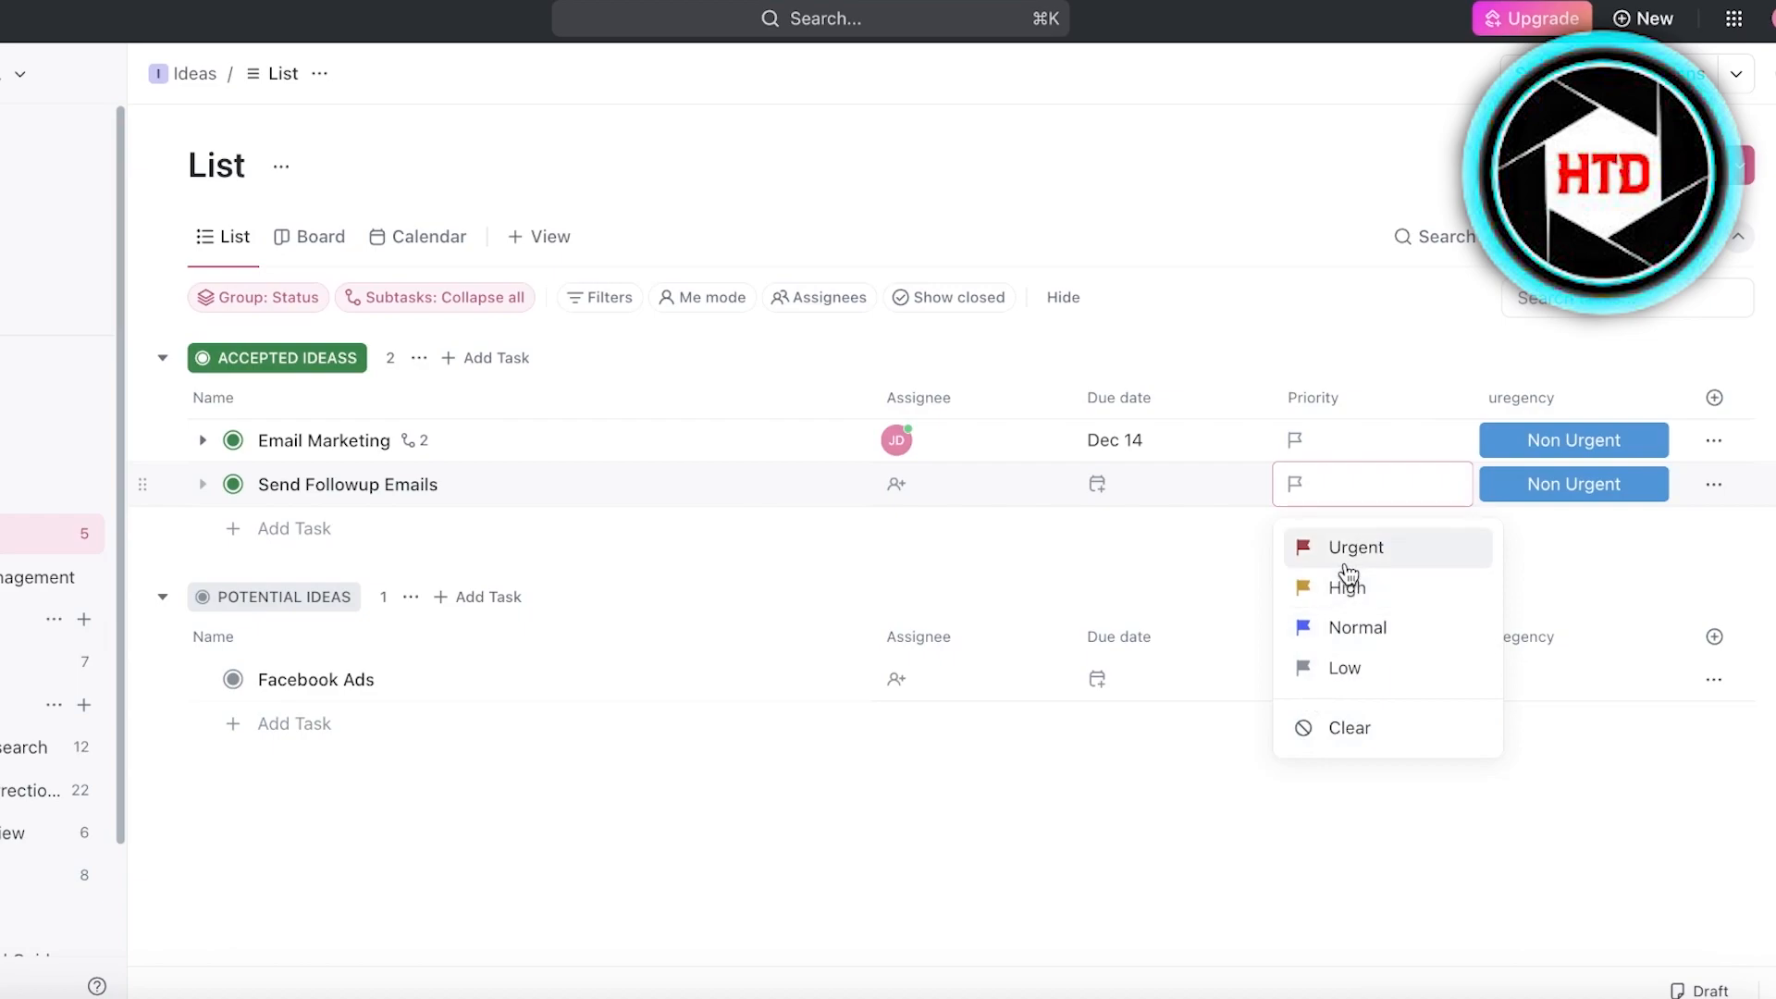
left_click(1608, 285)
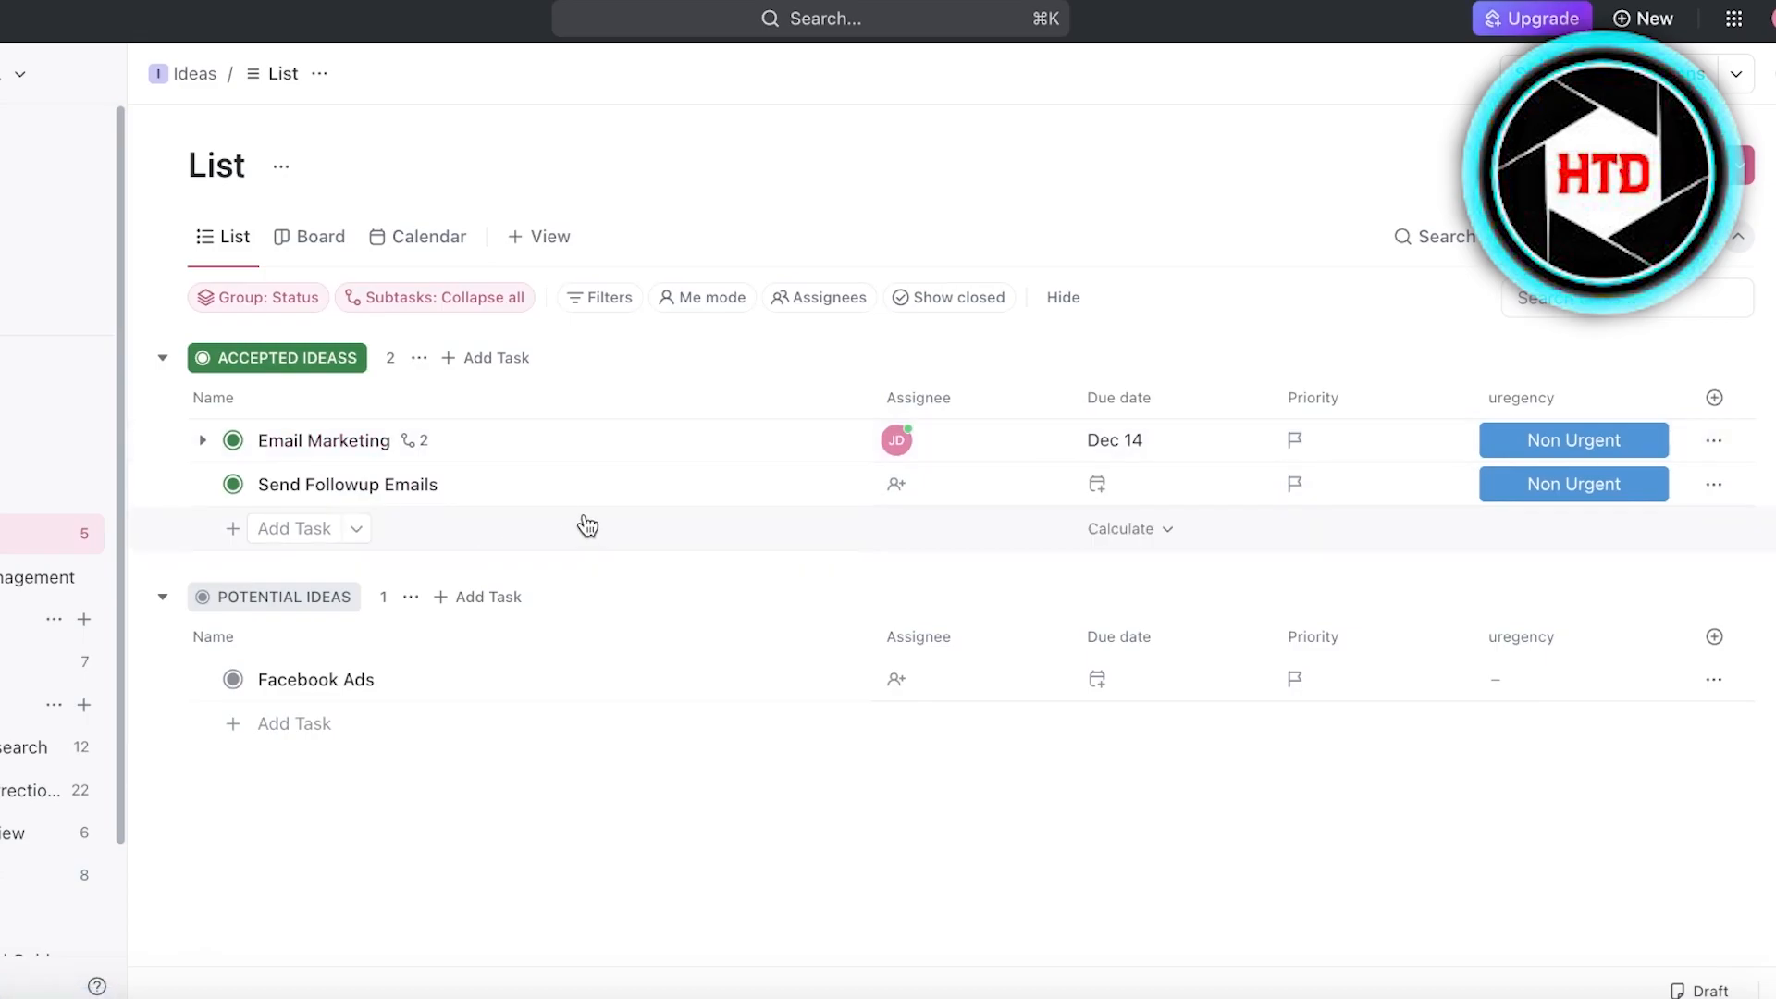
- Add a Blocking dependency from the Email Marketing task to Send Followup Emails, and close the task
left_click(461, 453)
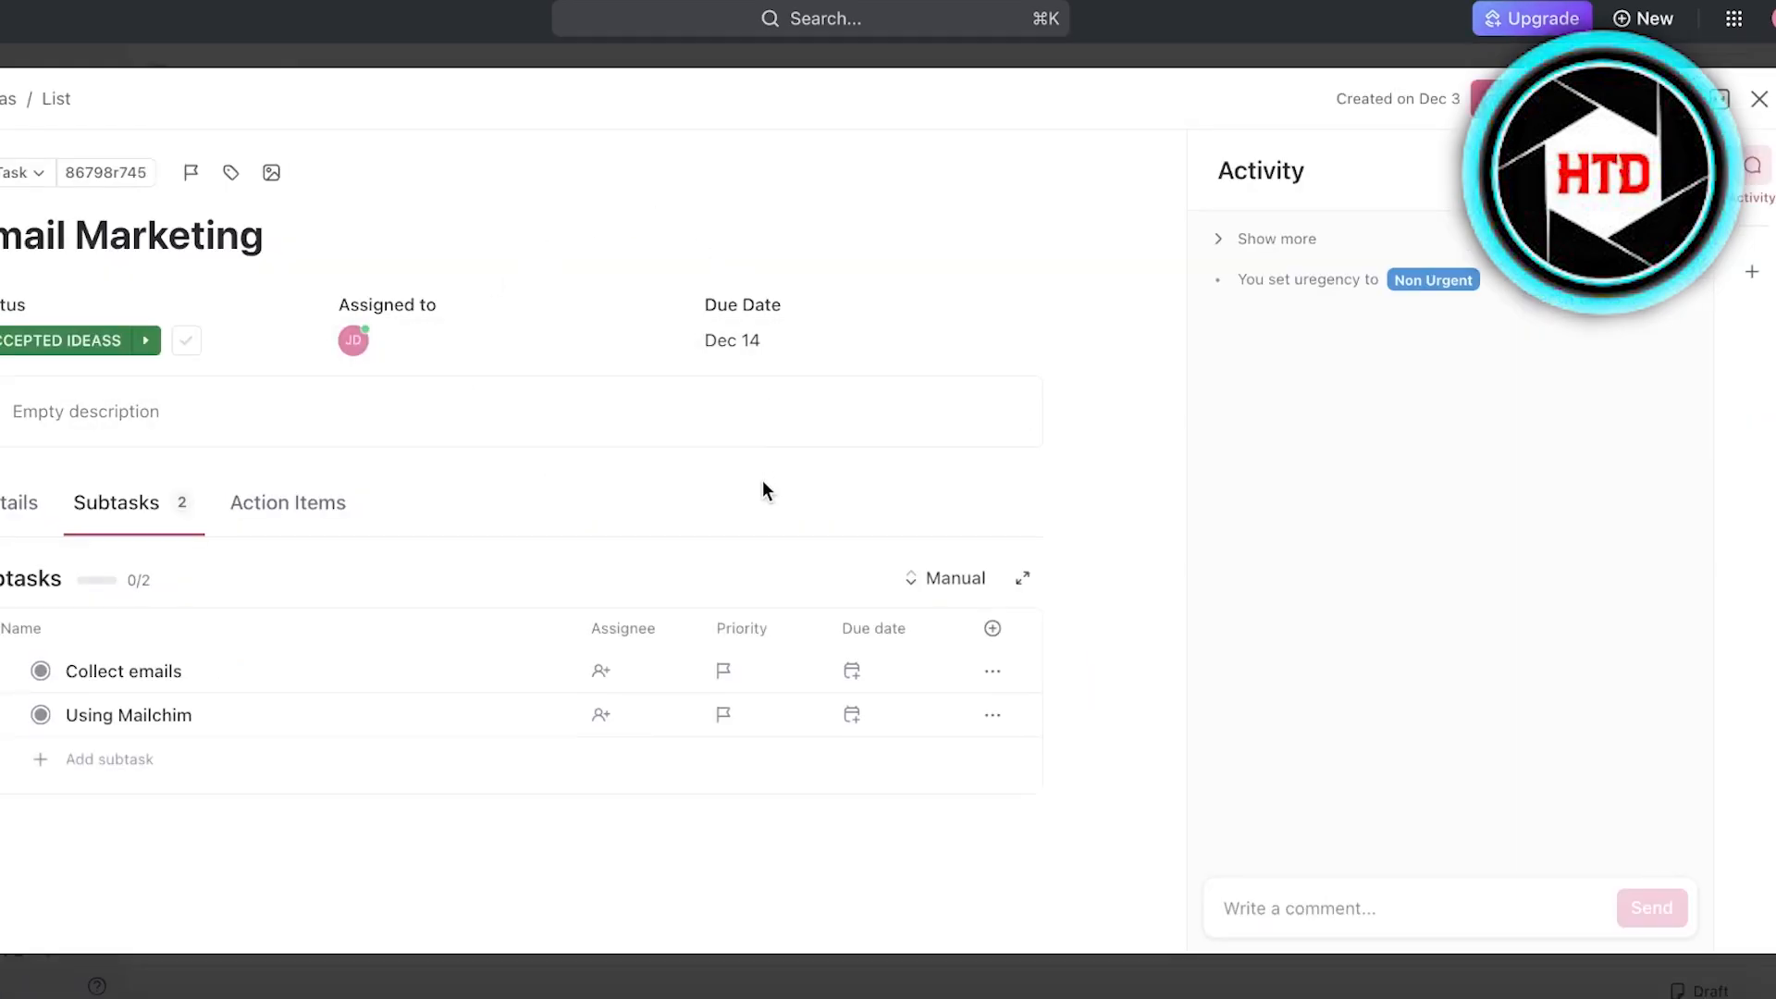
left_click(1601, 99)
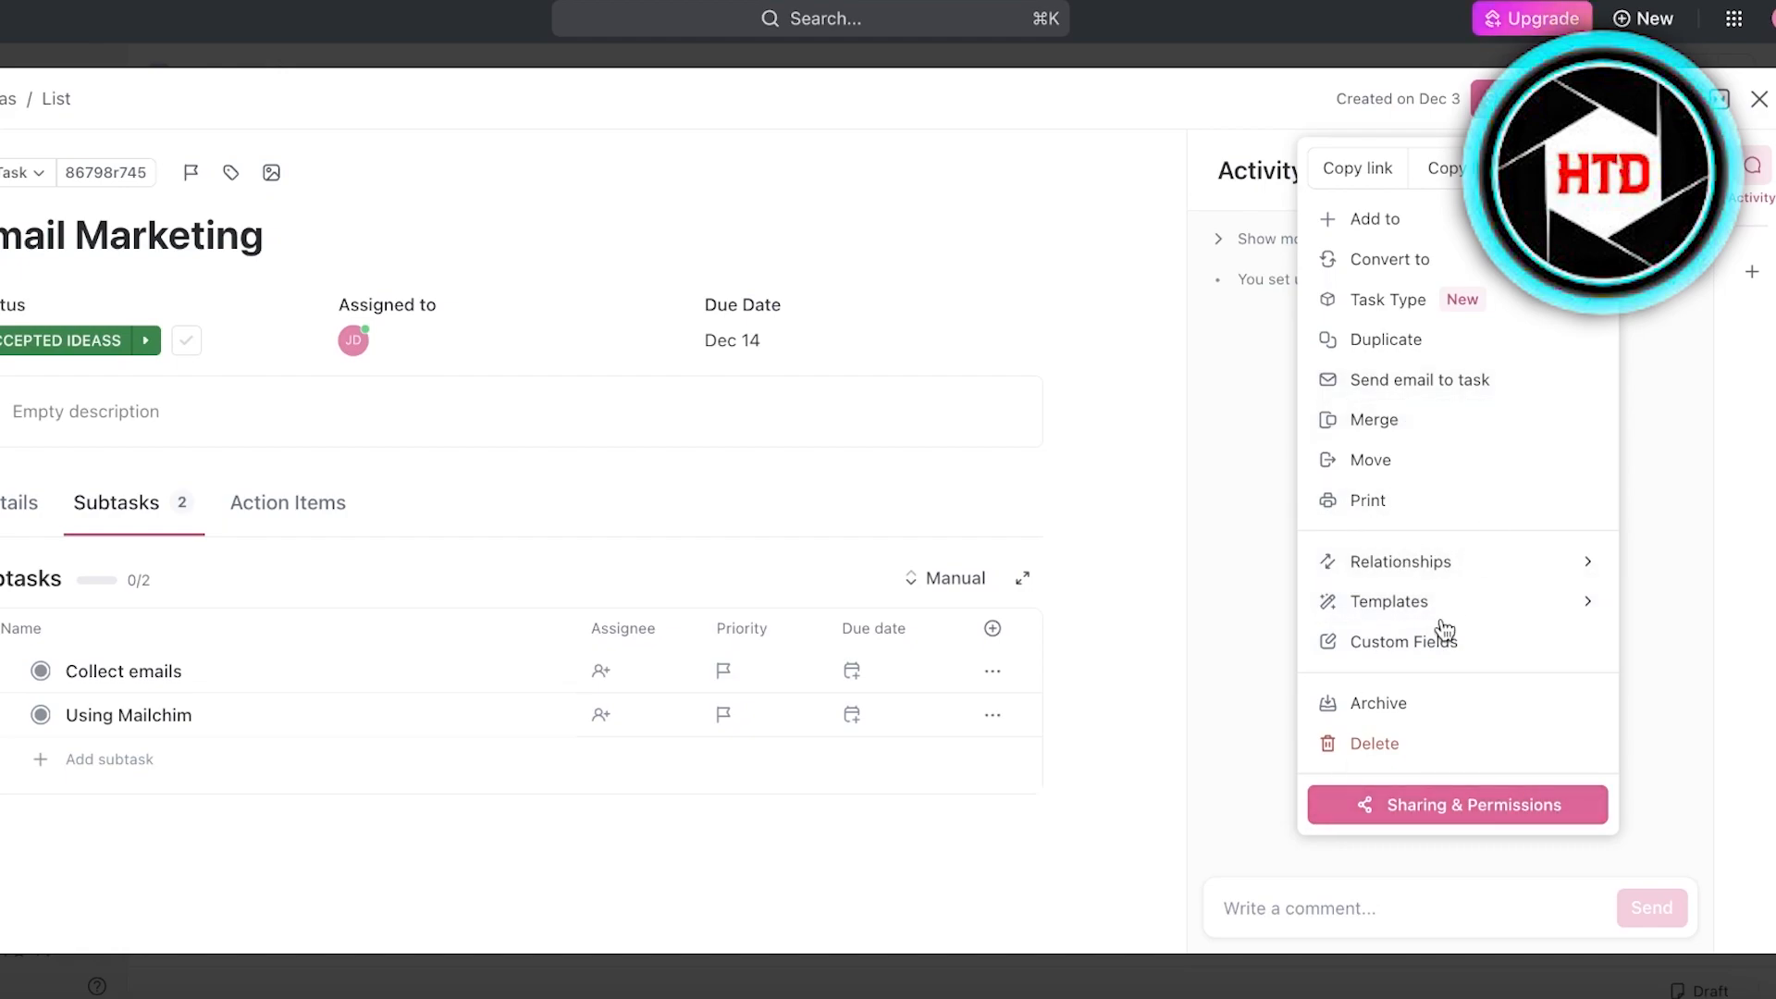
left_click(1437, 577)
left_click(1554, 539)
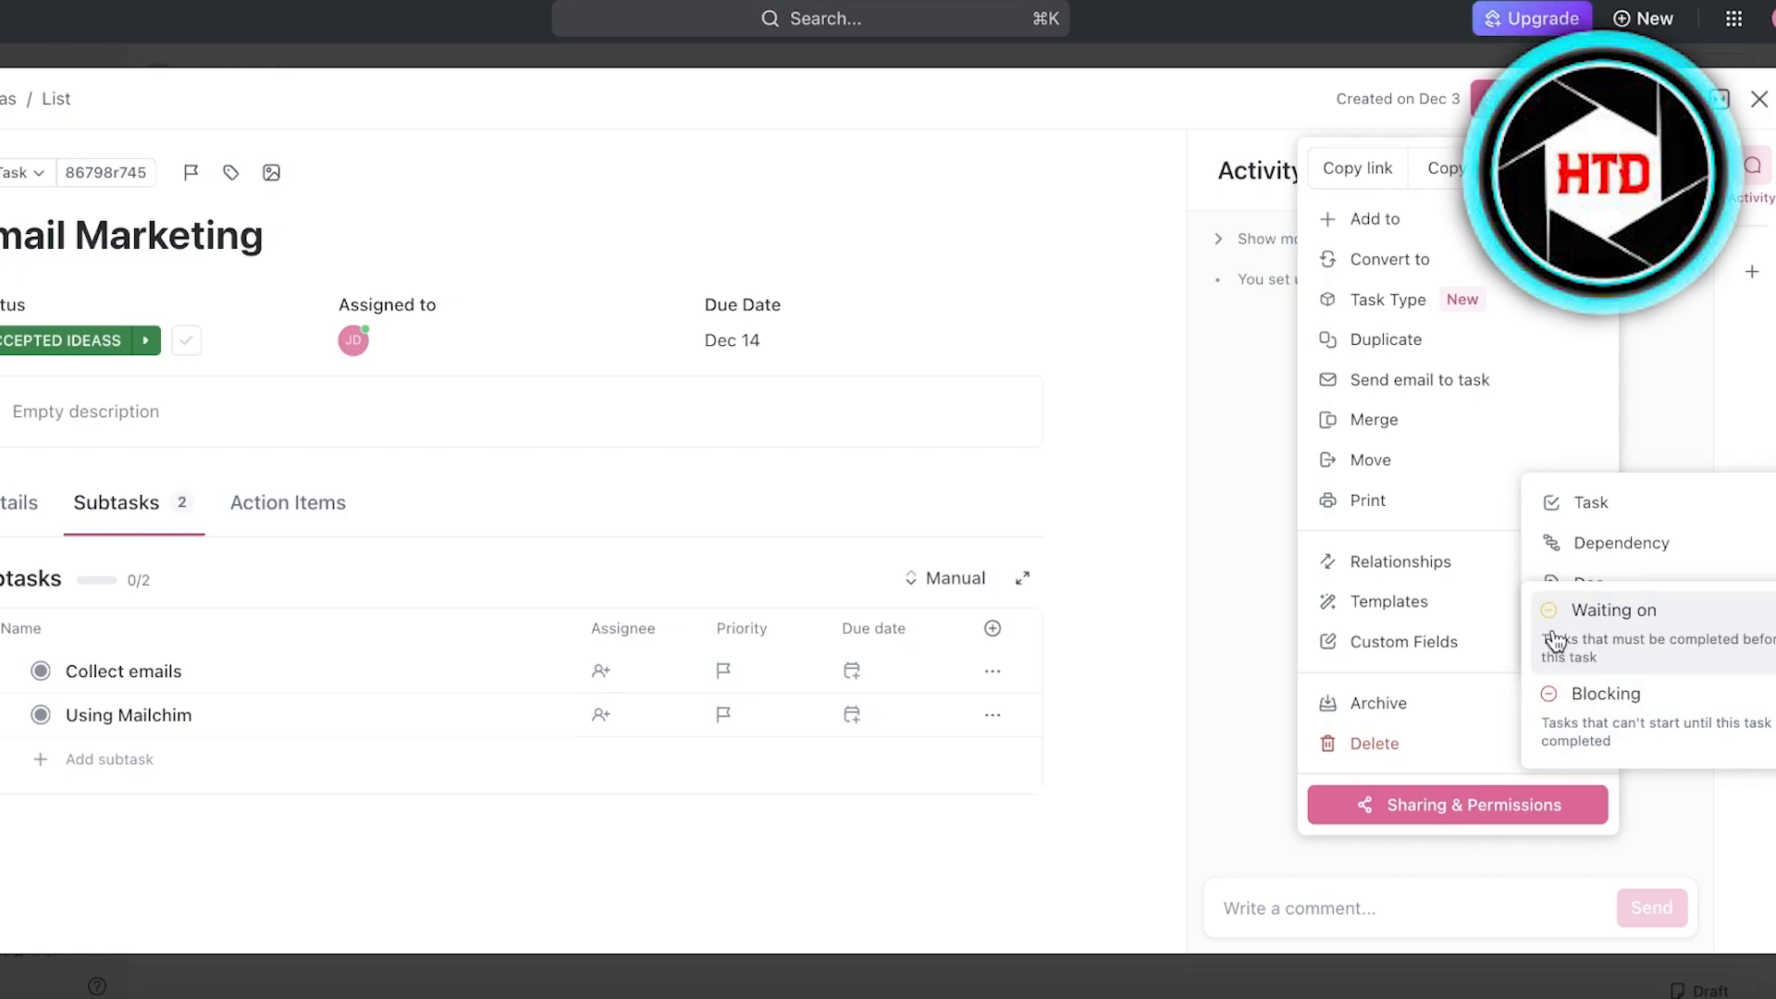
left_click(1600, 703)
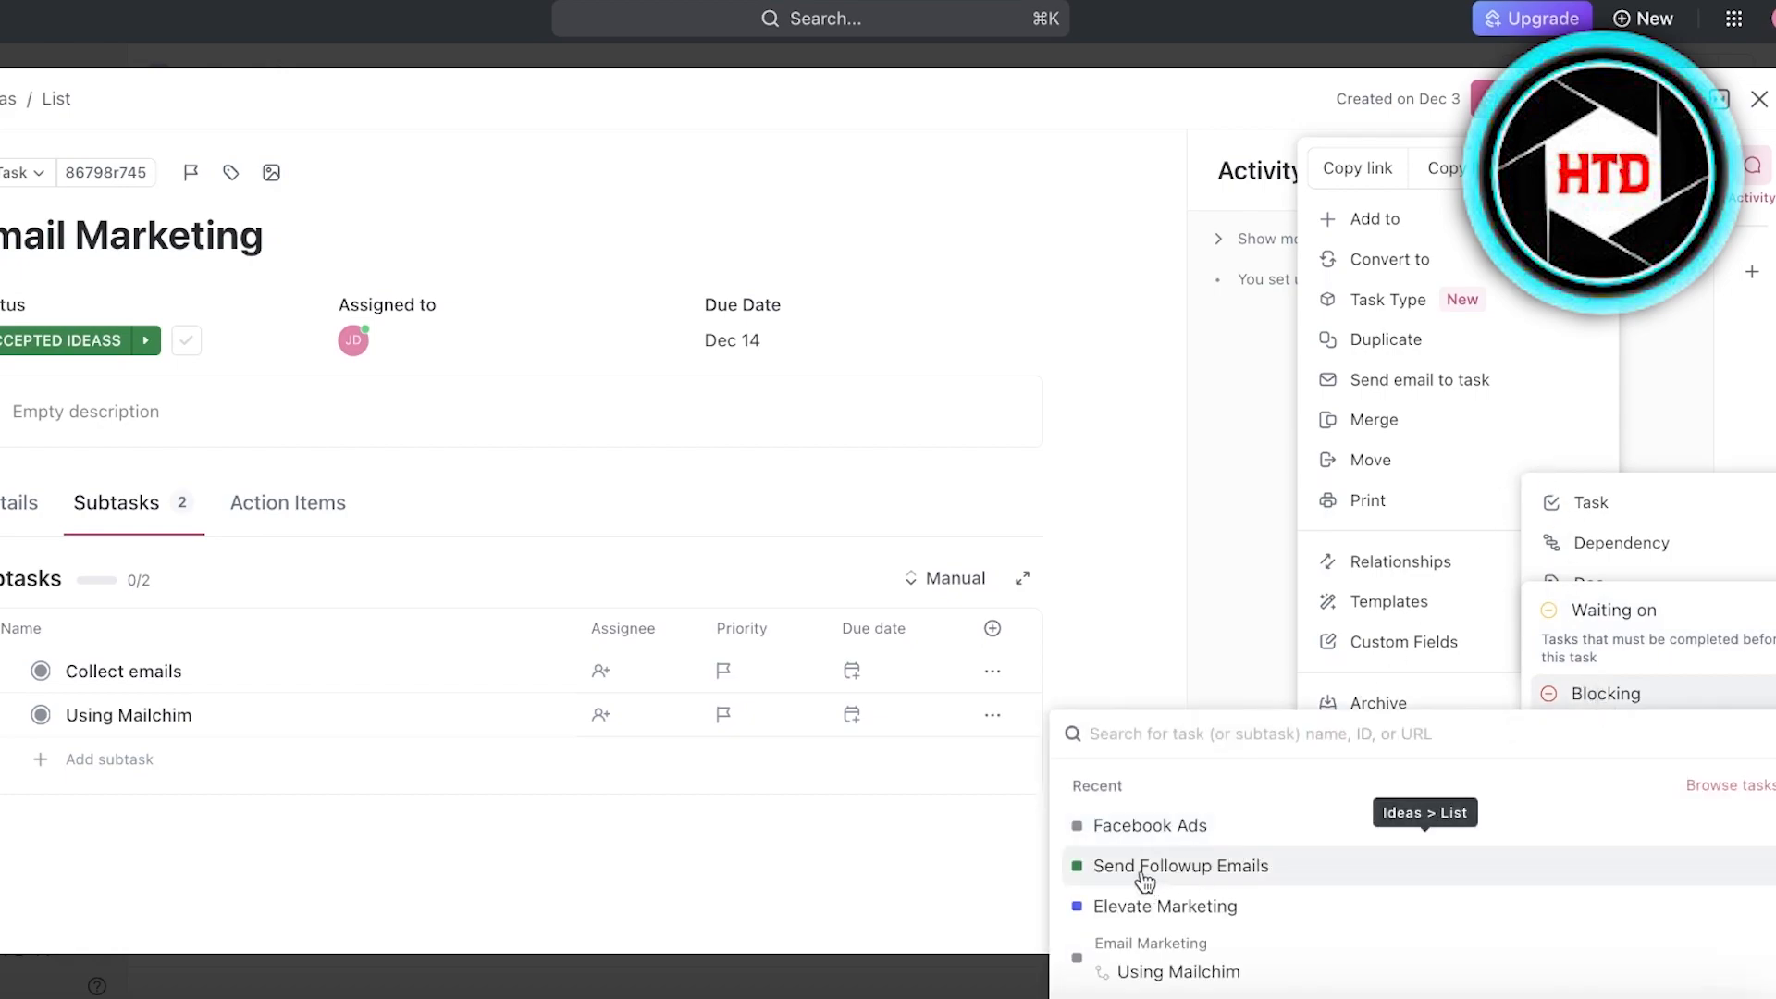
left_click(1139, 865)
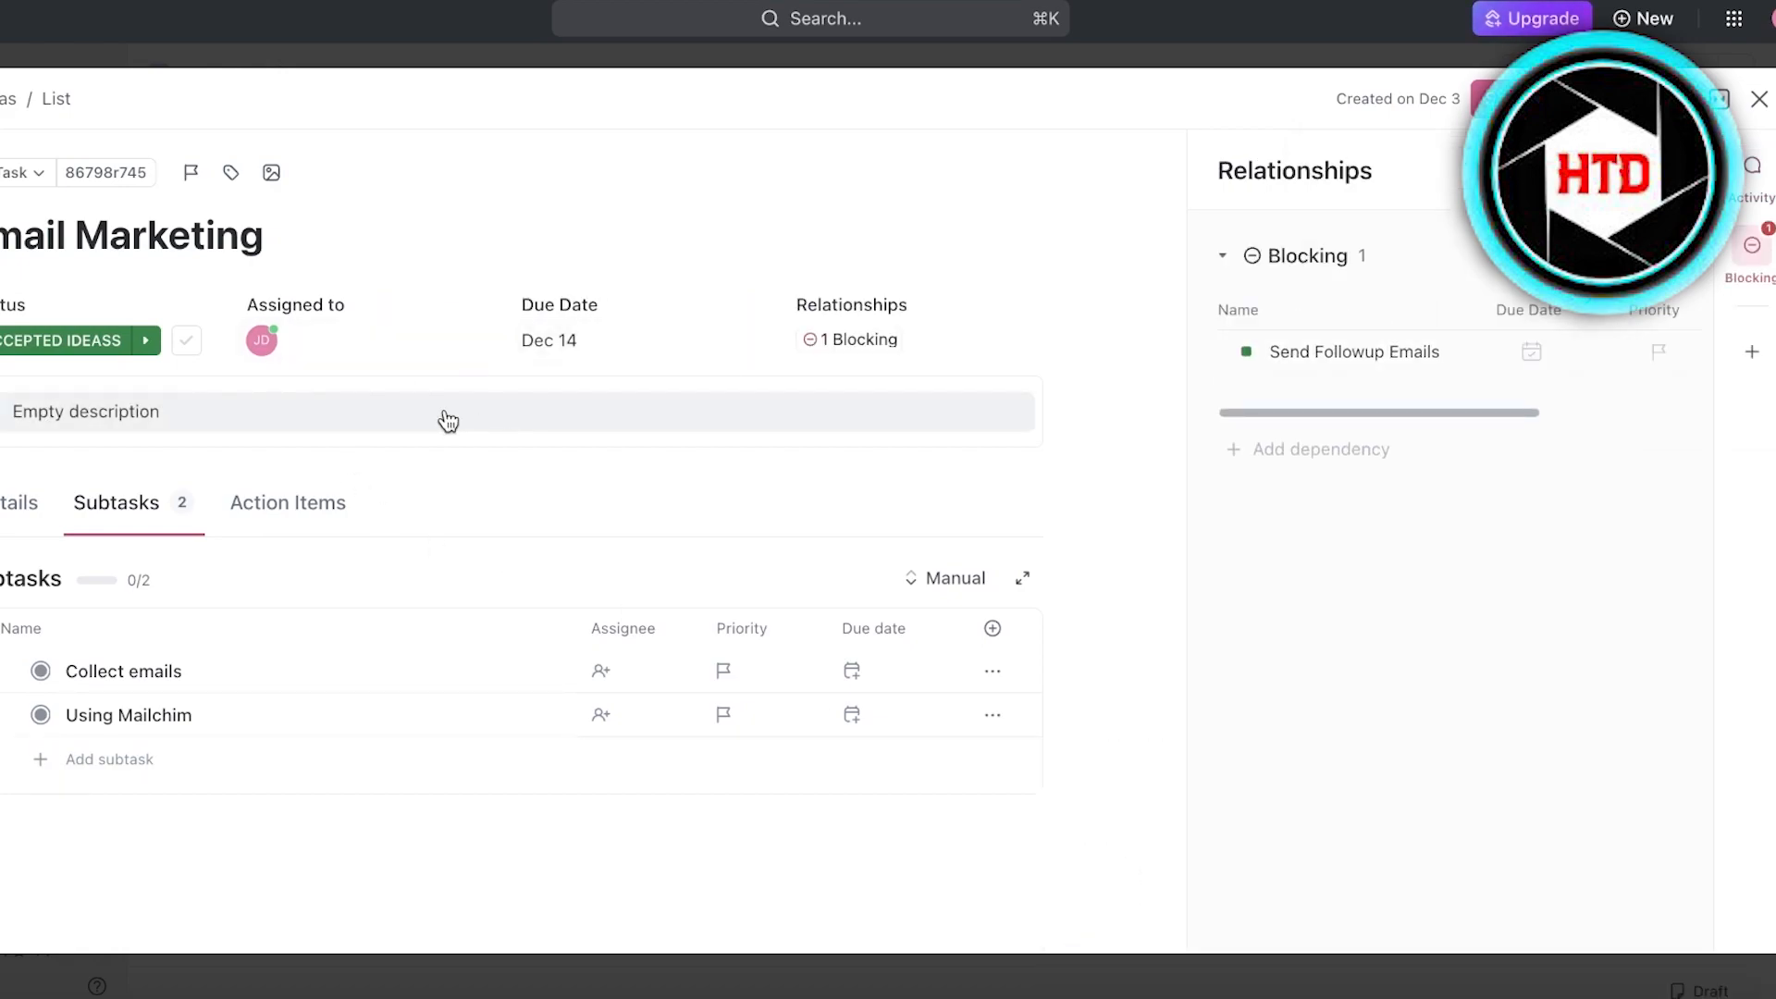
left_click(1759, 98)
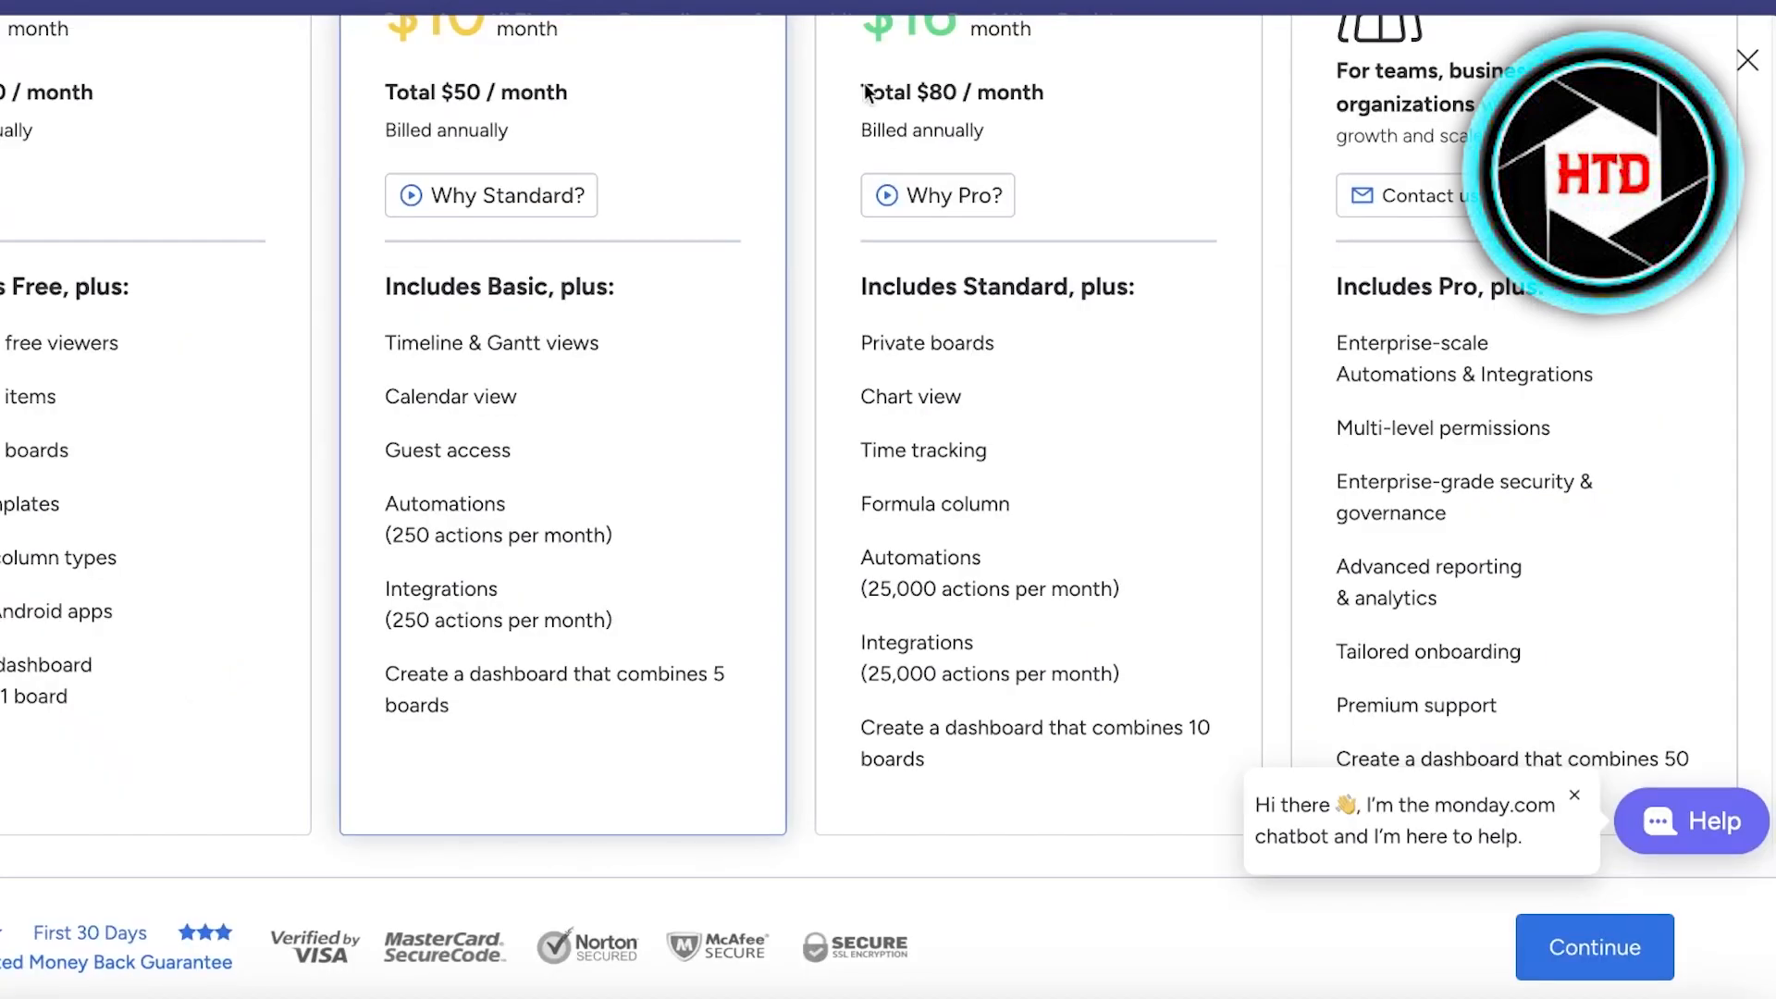
scroll(1692, 369, "up", 5)
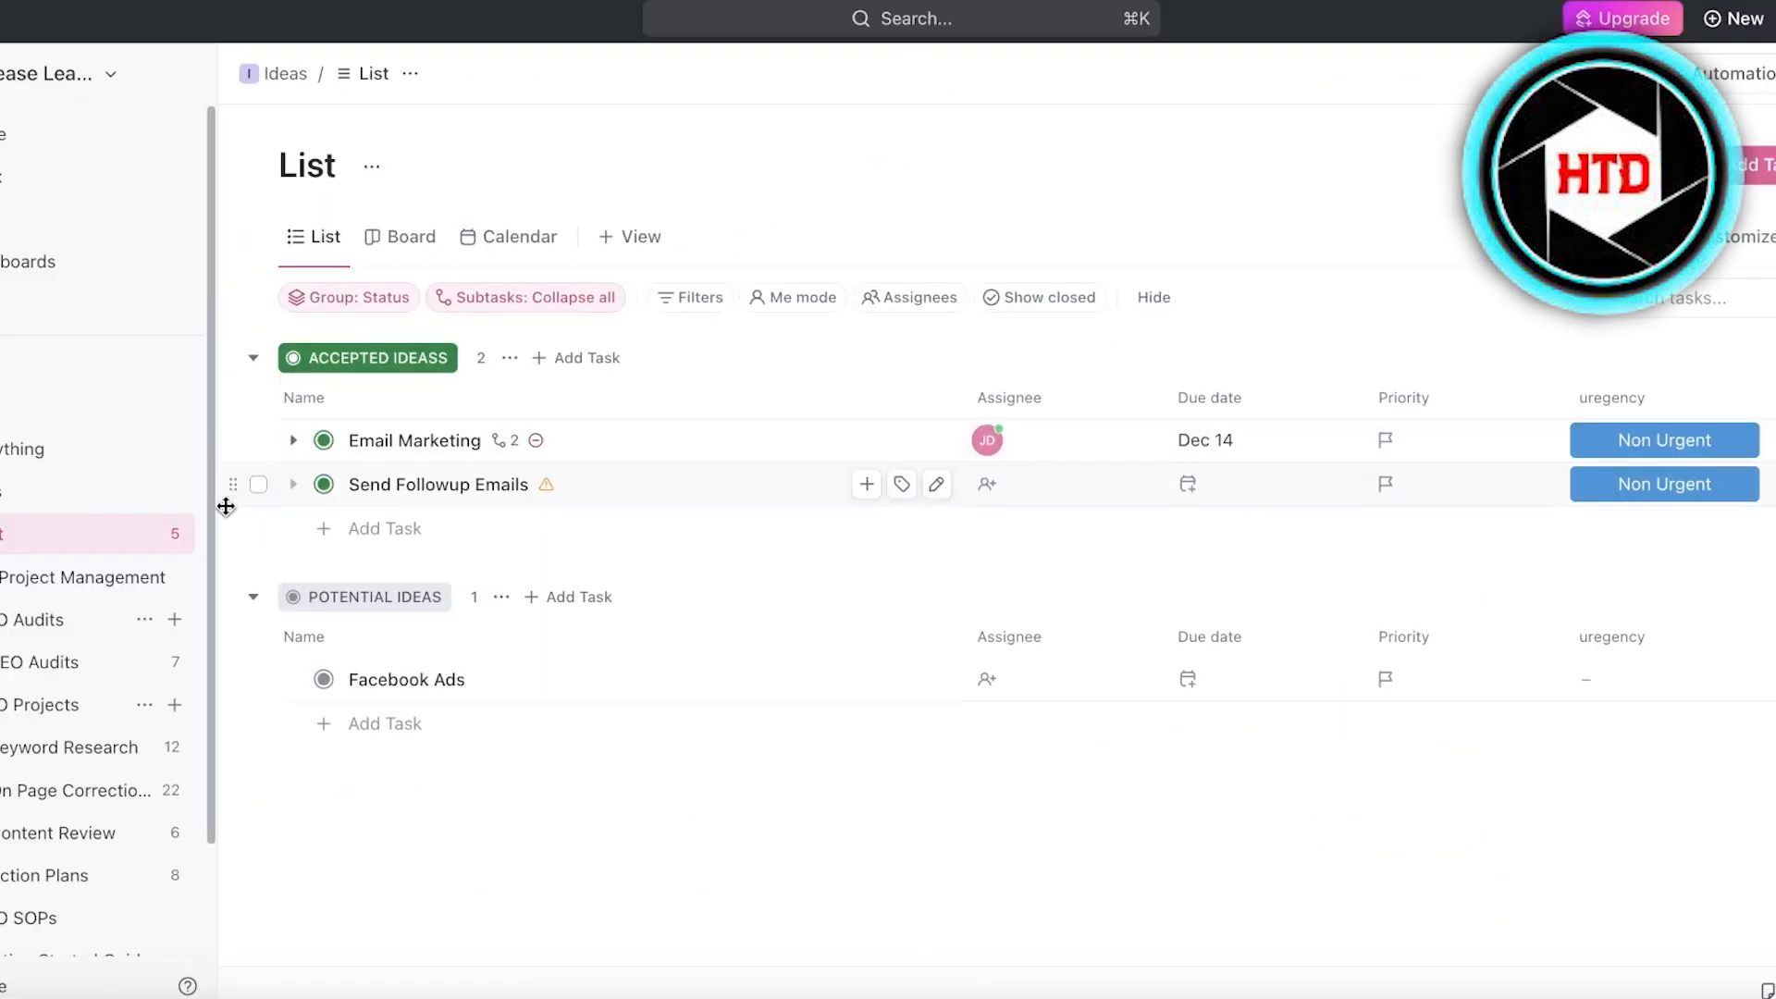
scroll(207, 530, "down", 3)
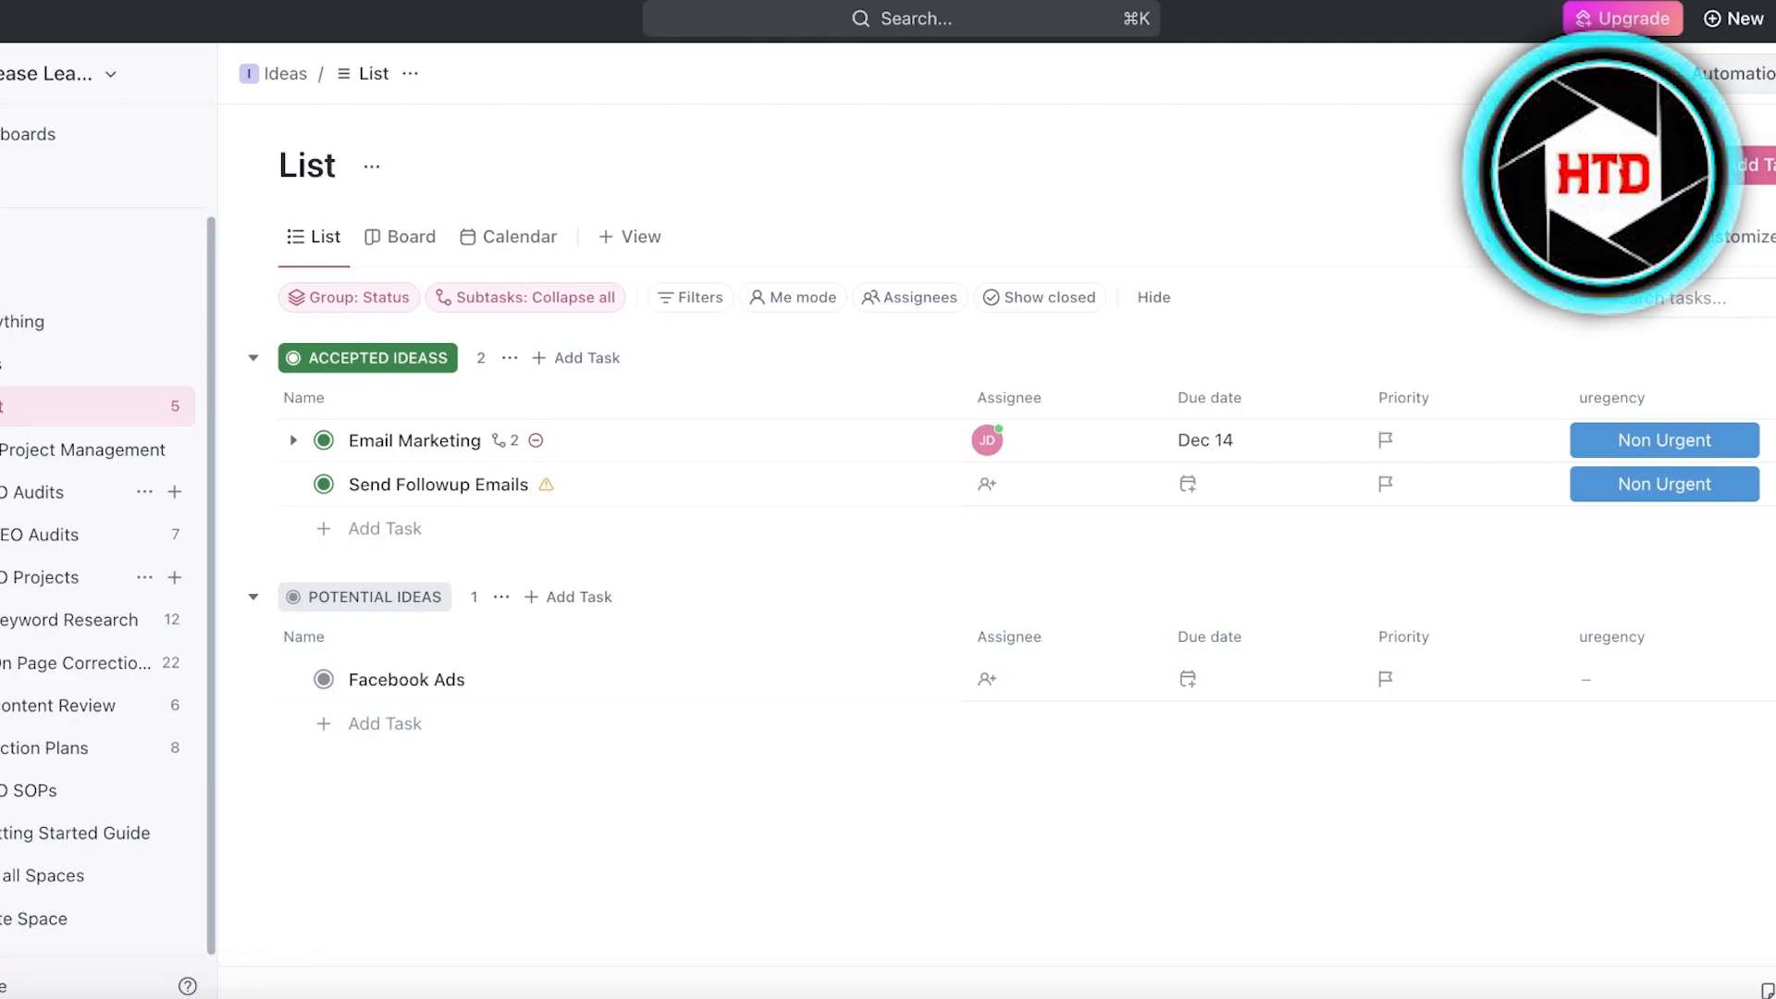
- Start a custom automation for the Ideas list that applies to tasks only with the Task created trigger, and view its creation sources
left_click(1731, 73)
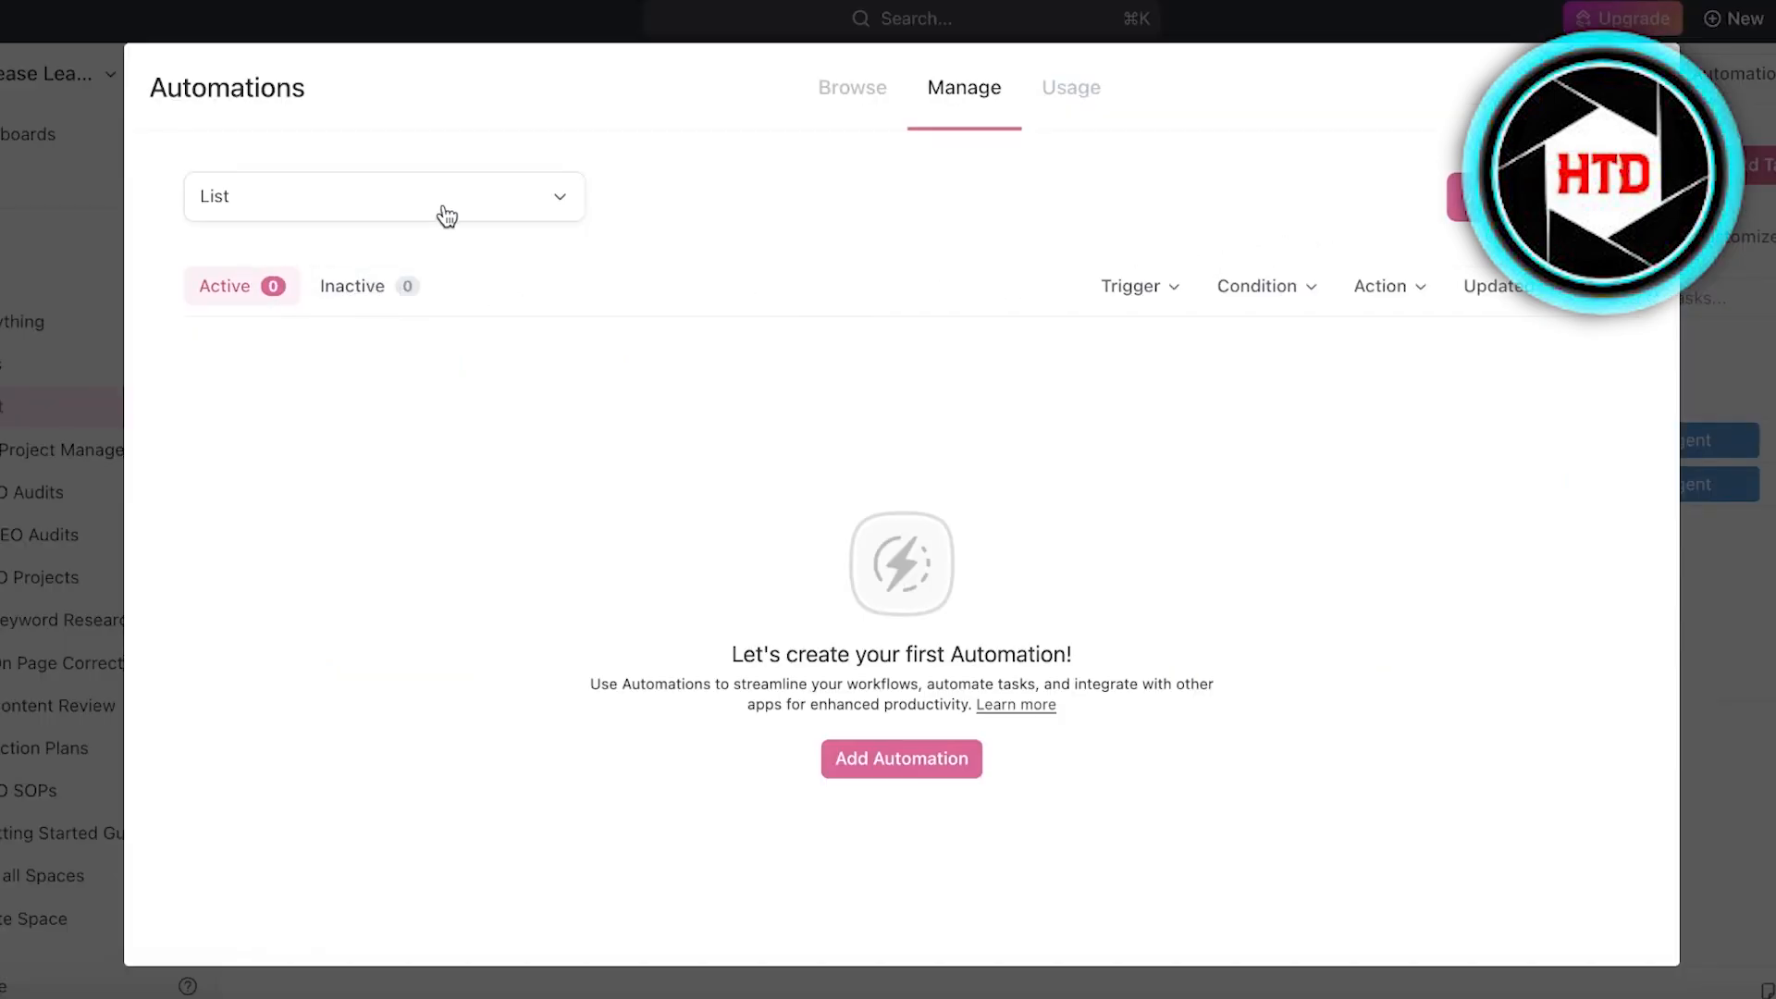
left_click(1535, 197)
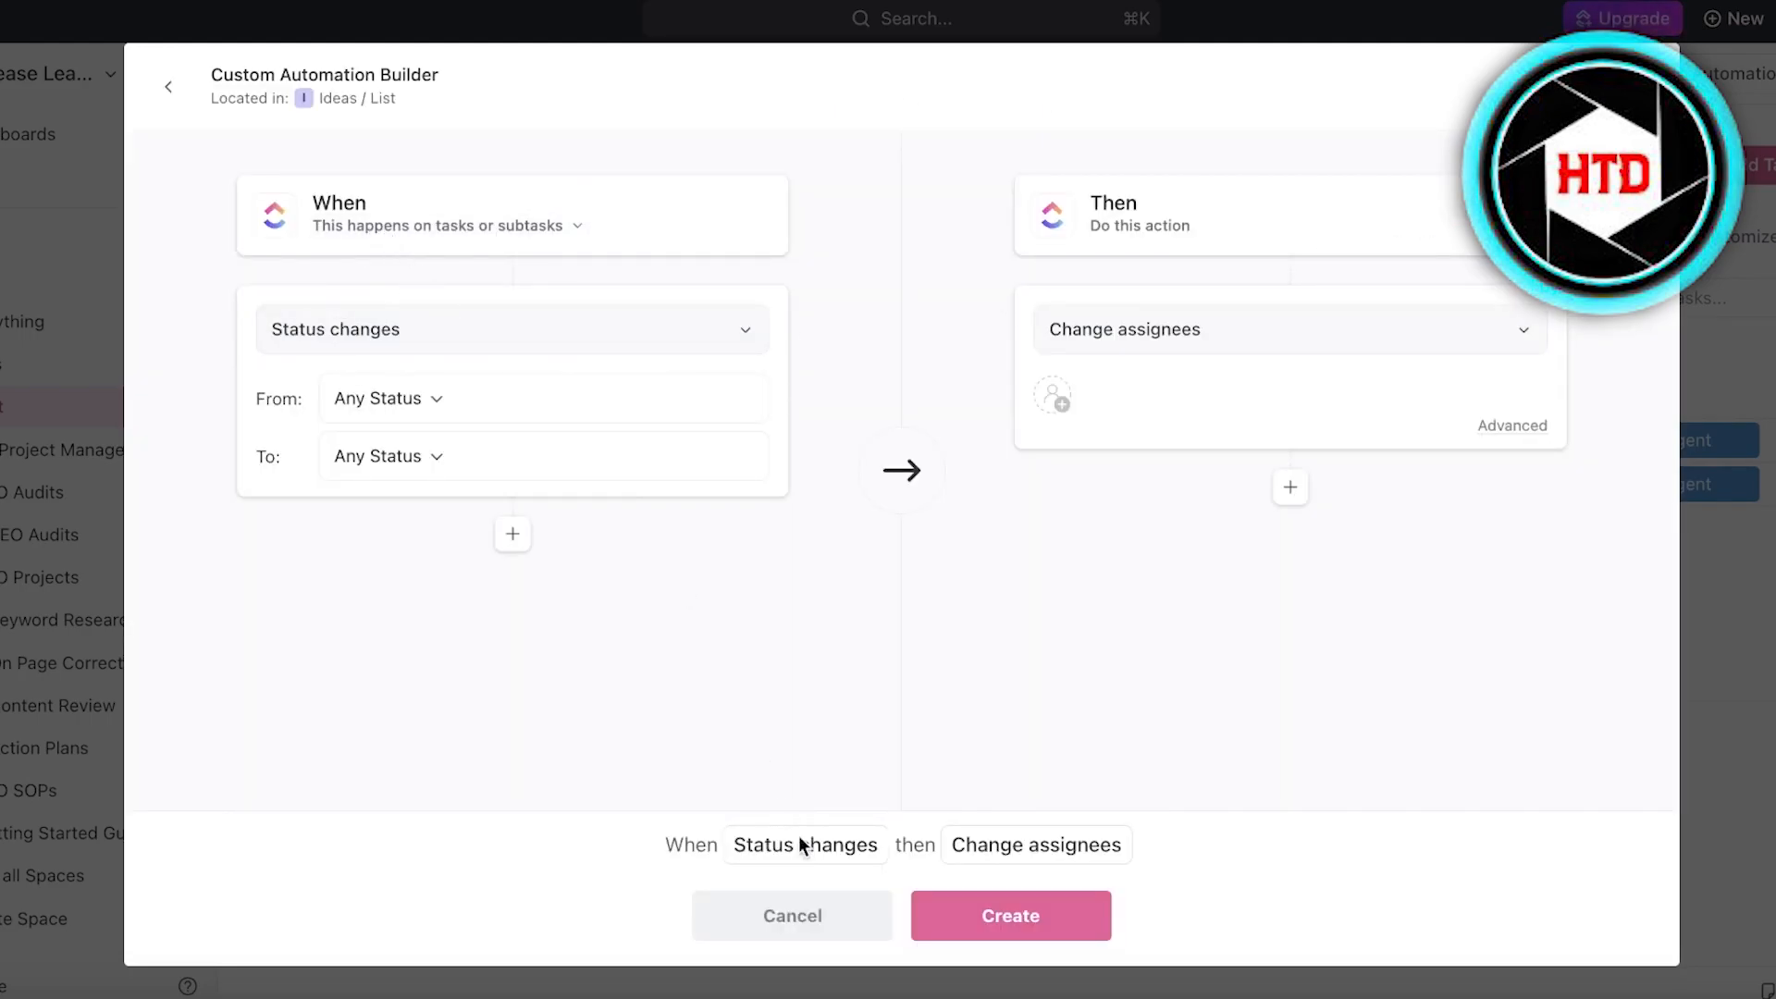
left_click(370, 225)
left_click(368, 273)
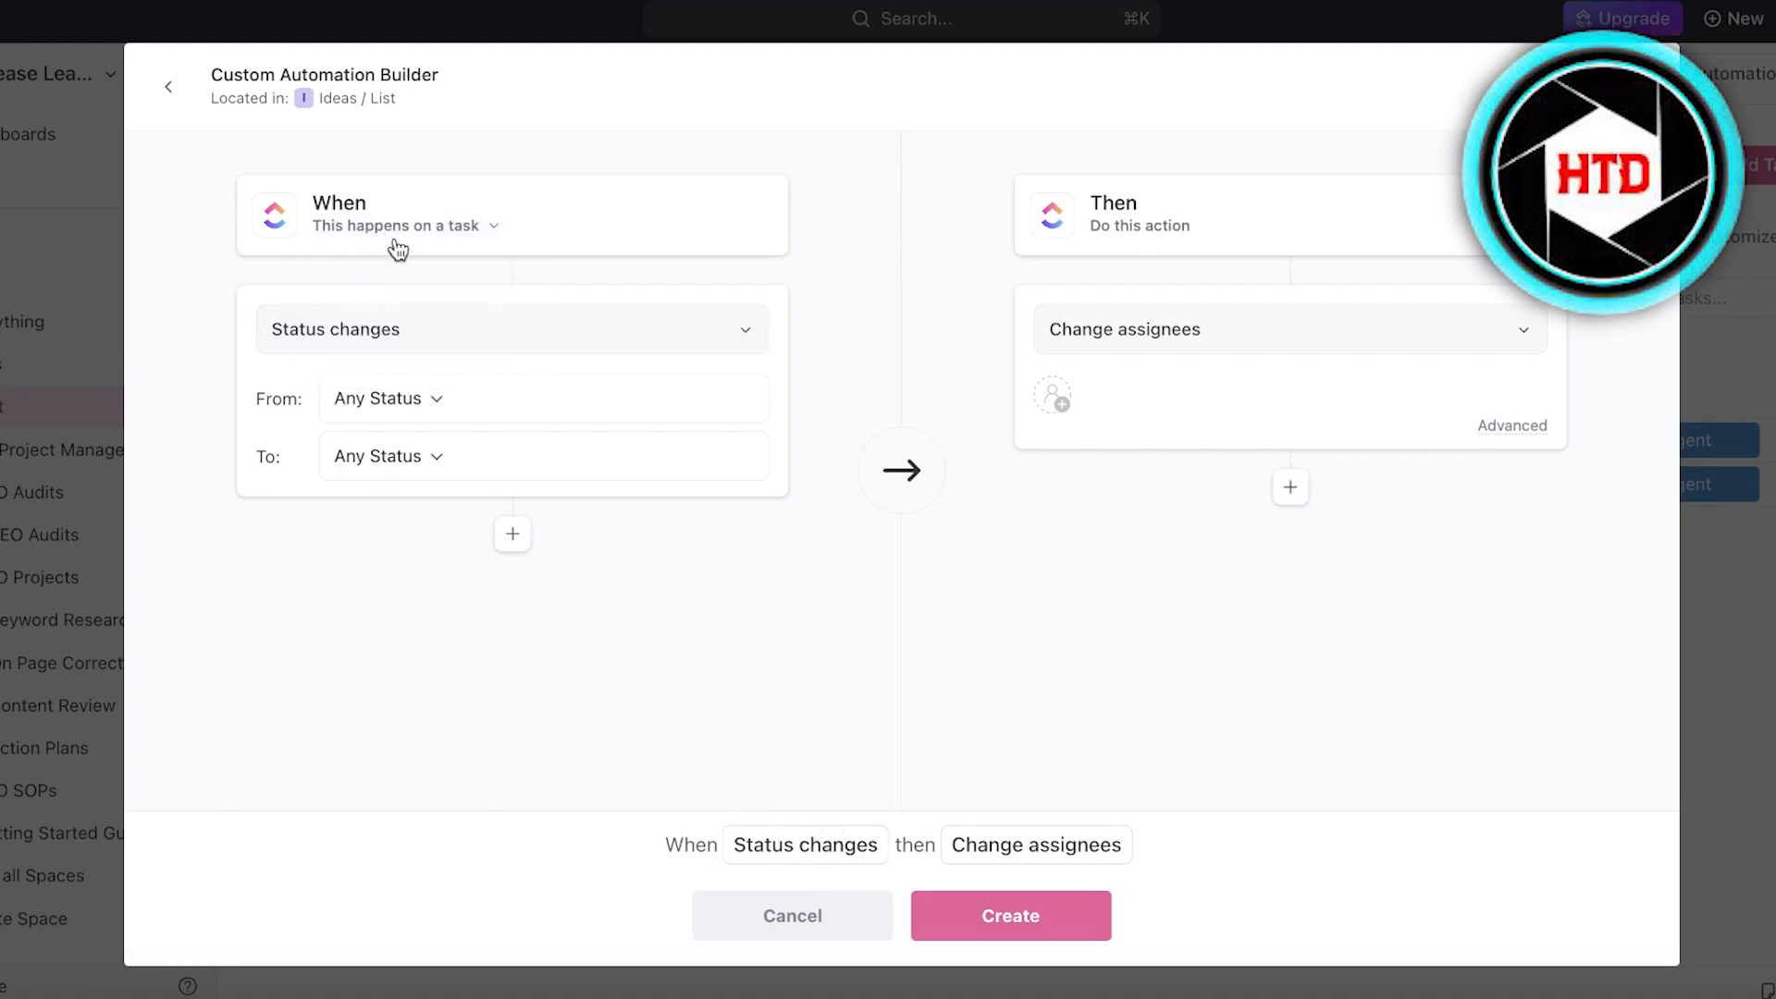
left_click(365, 331)
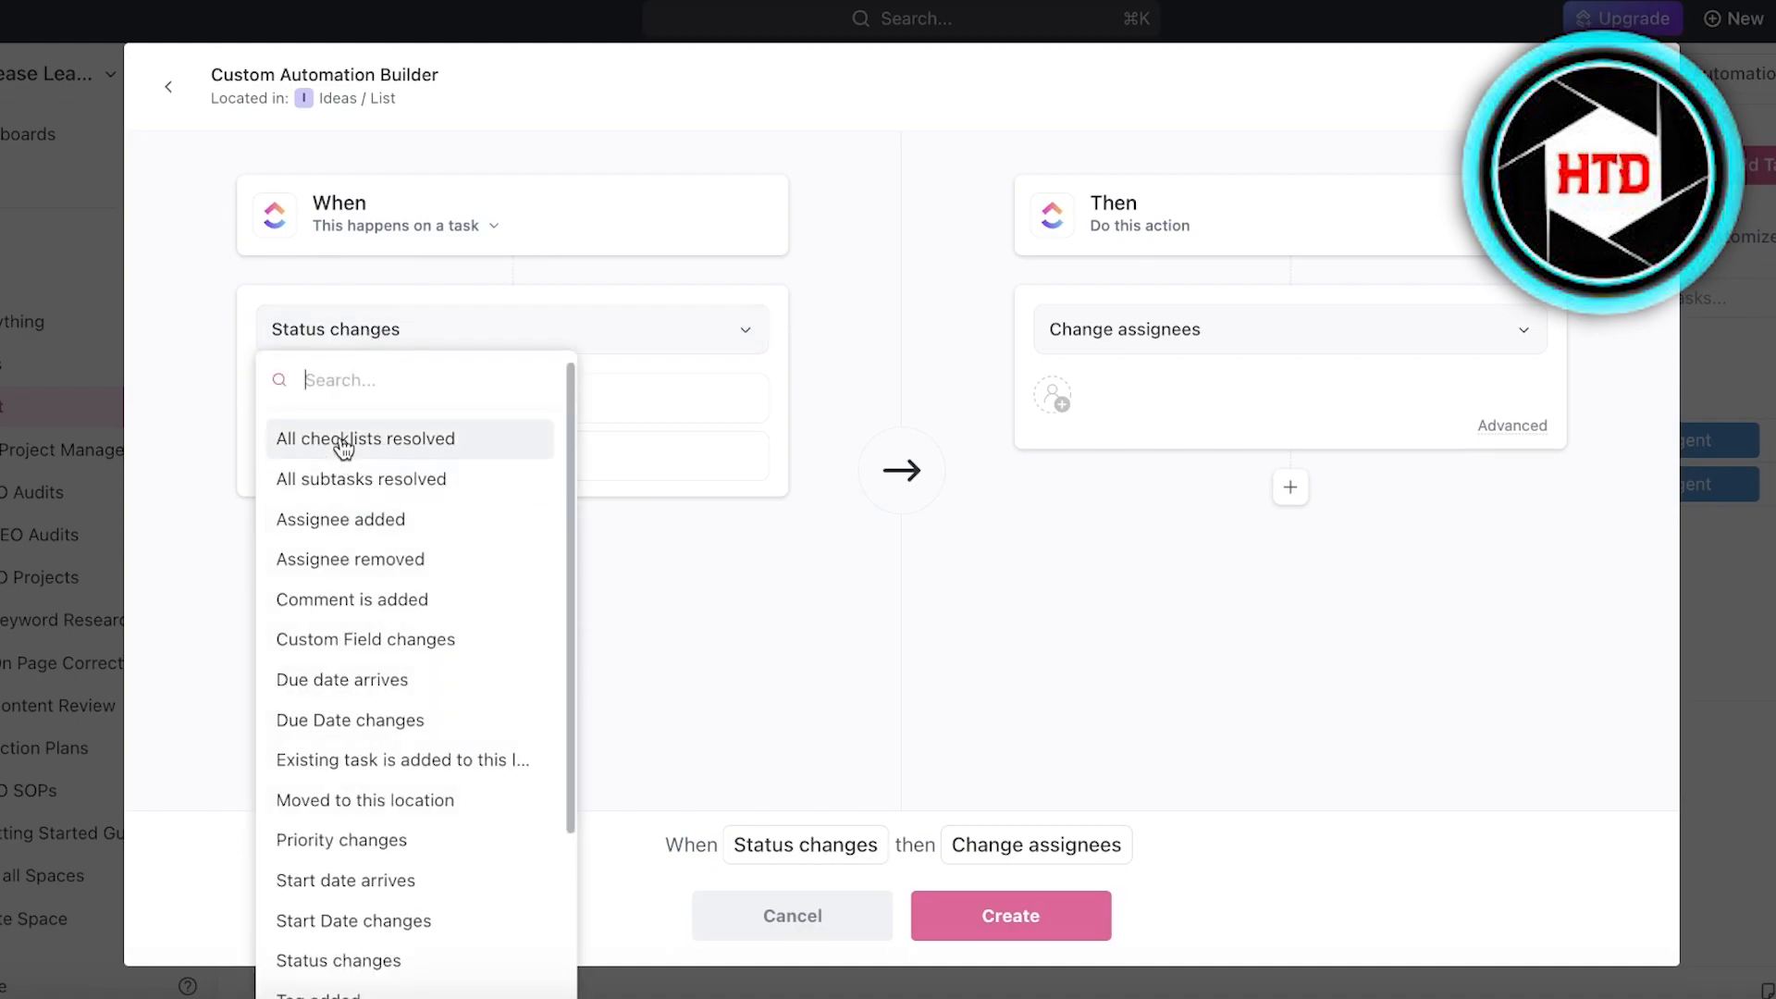
scroll(356, 703, "down", 2)
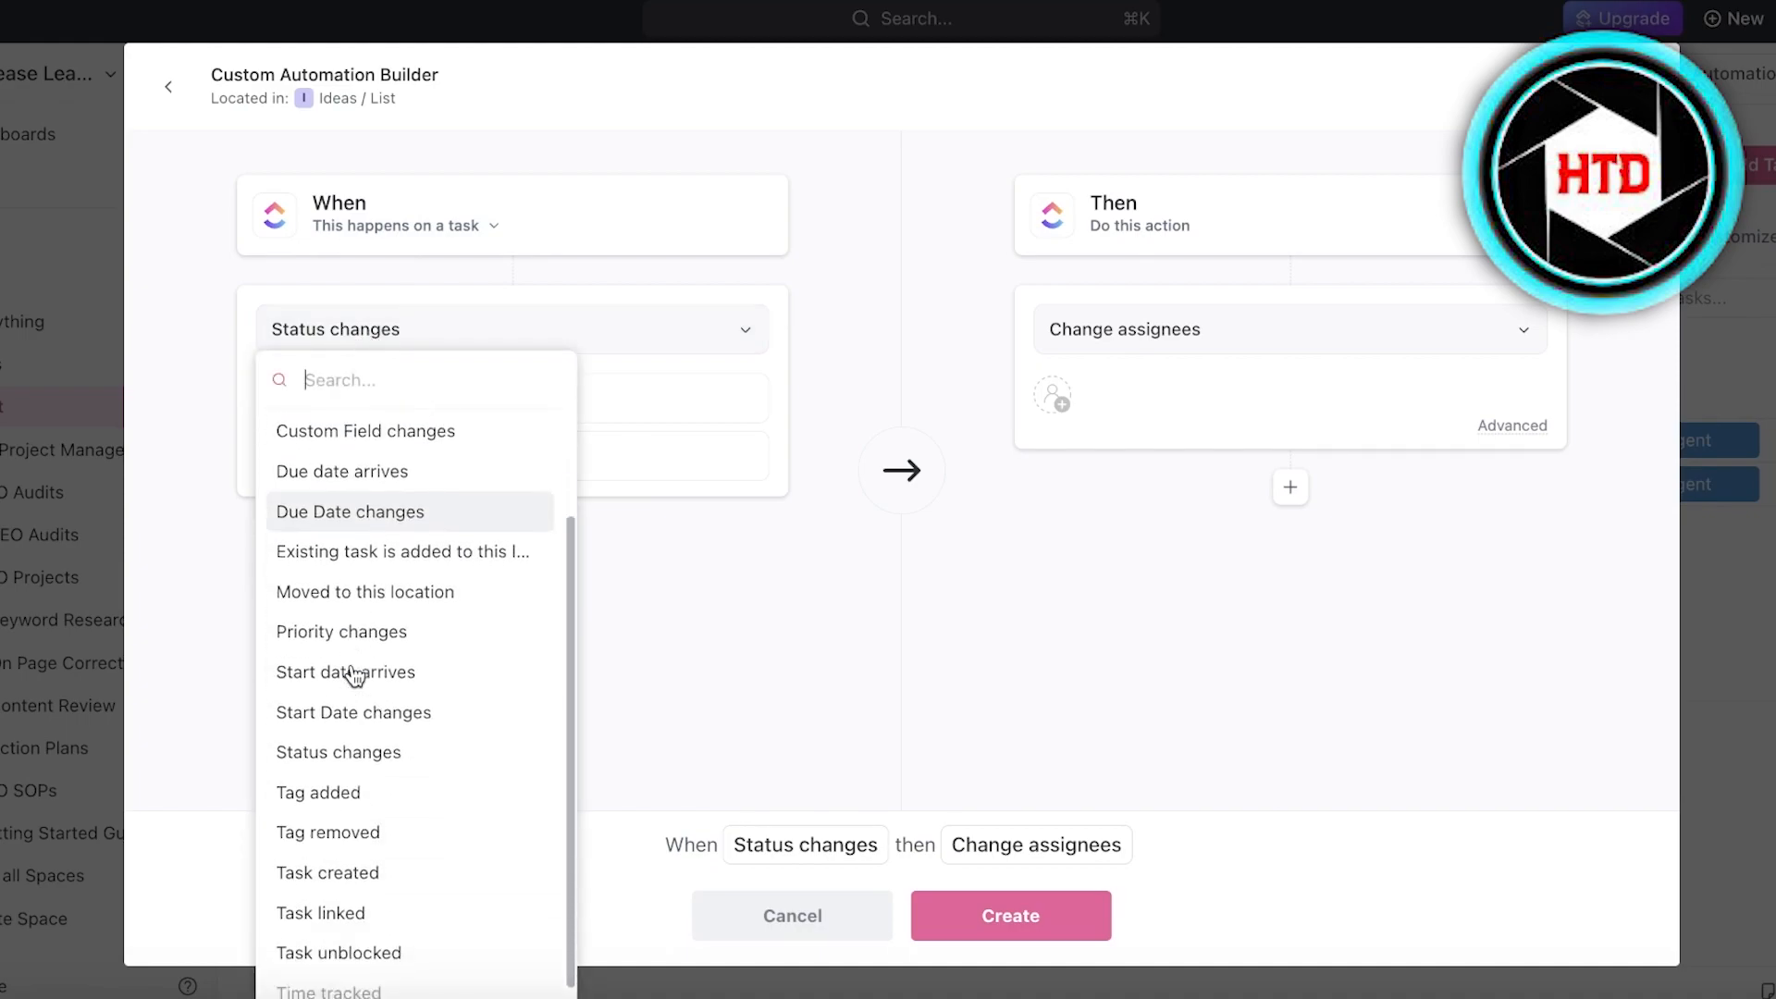
left_click(357, 859)
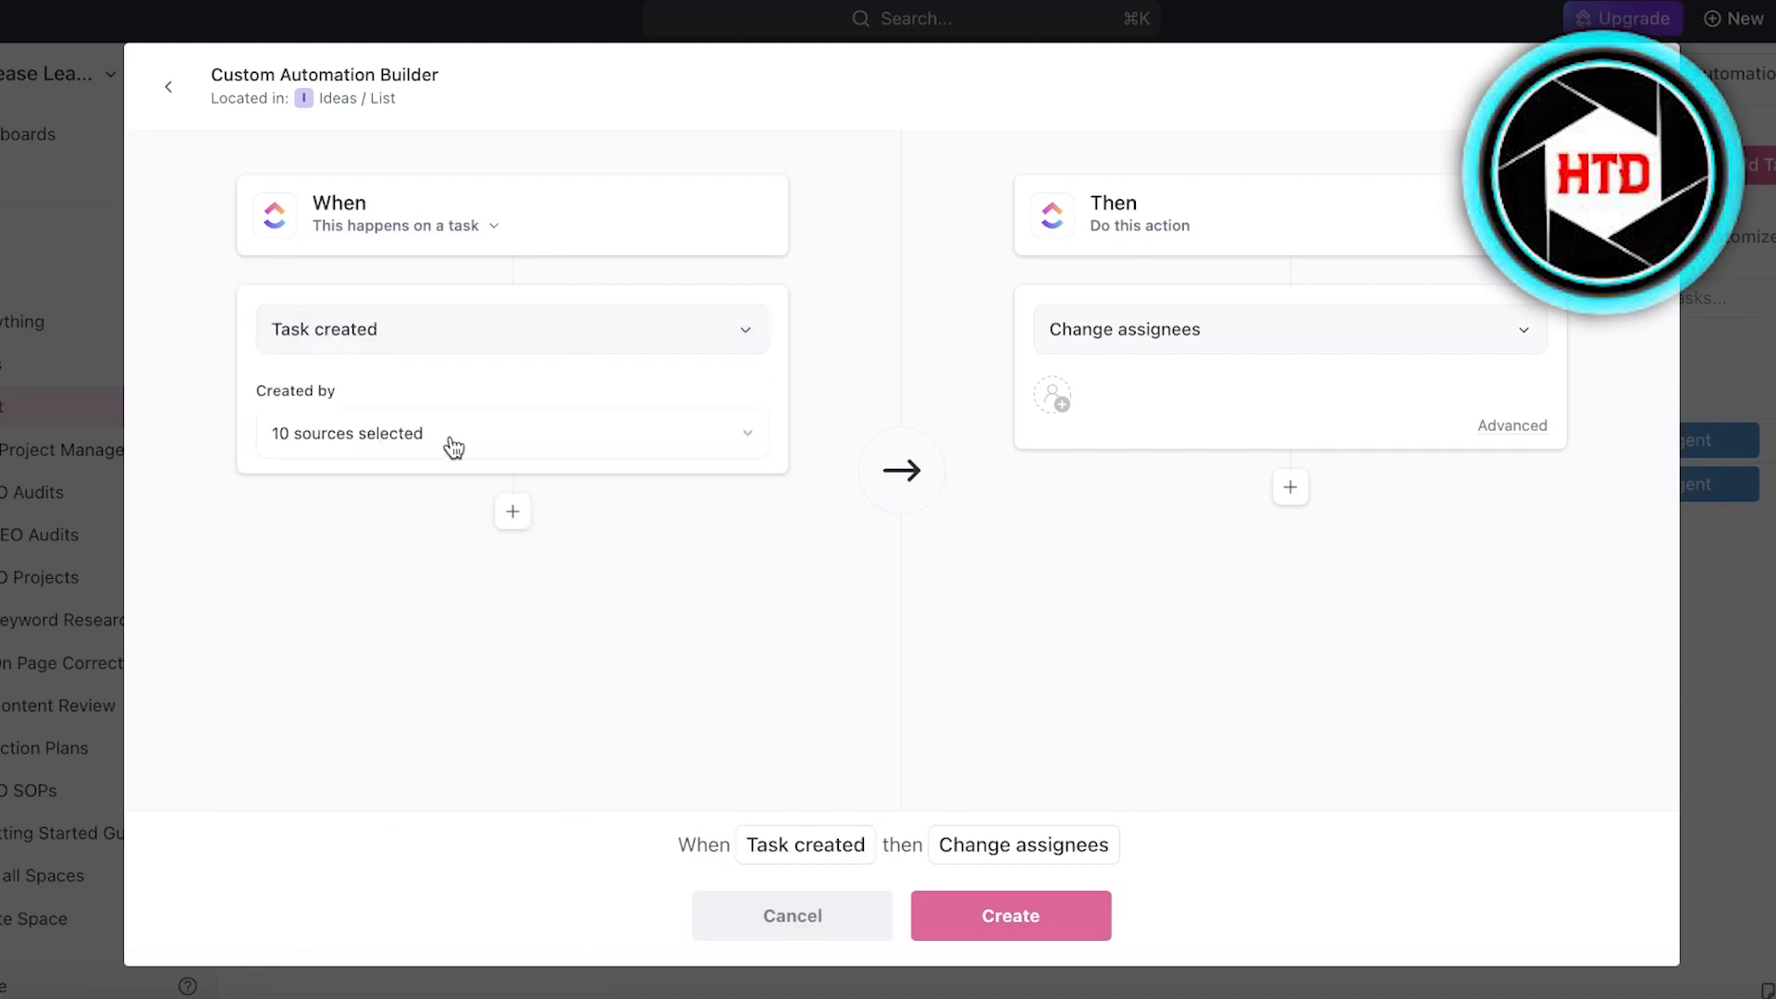
left_click(423, 434)
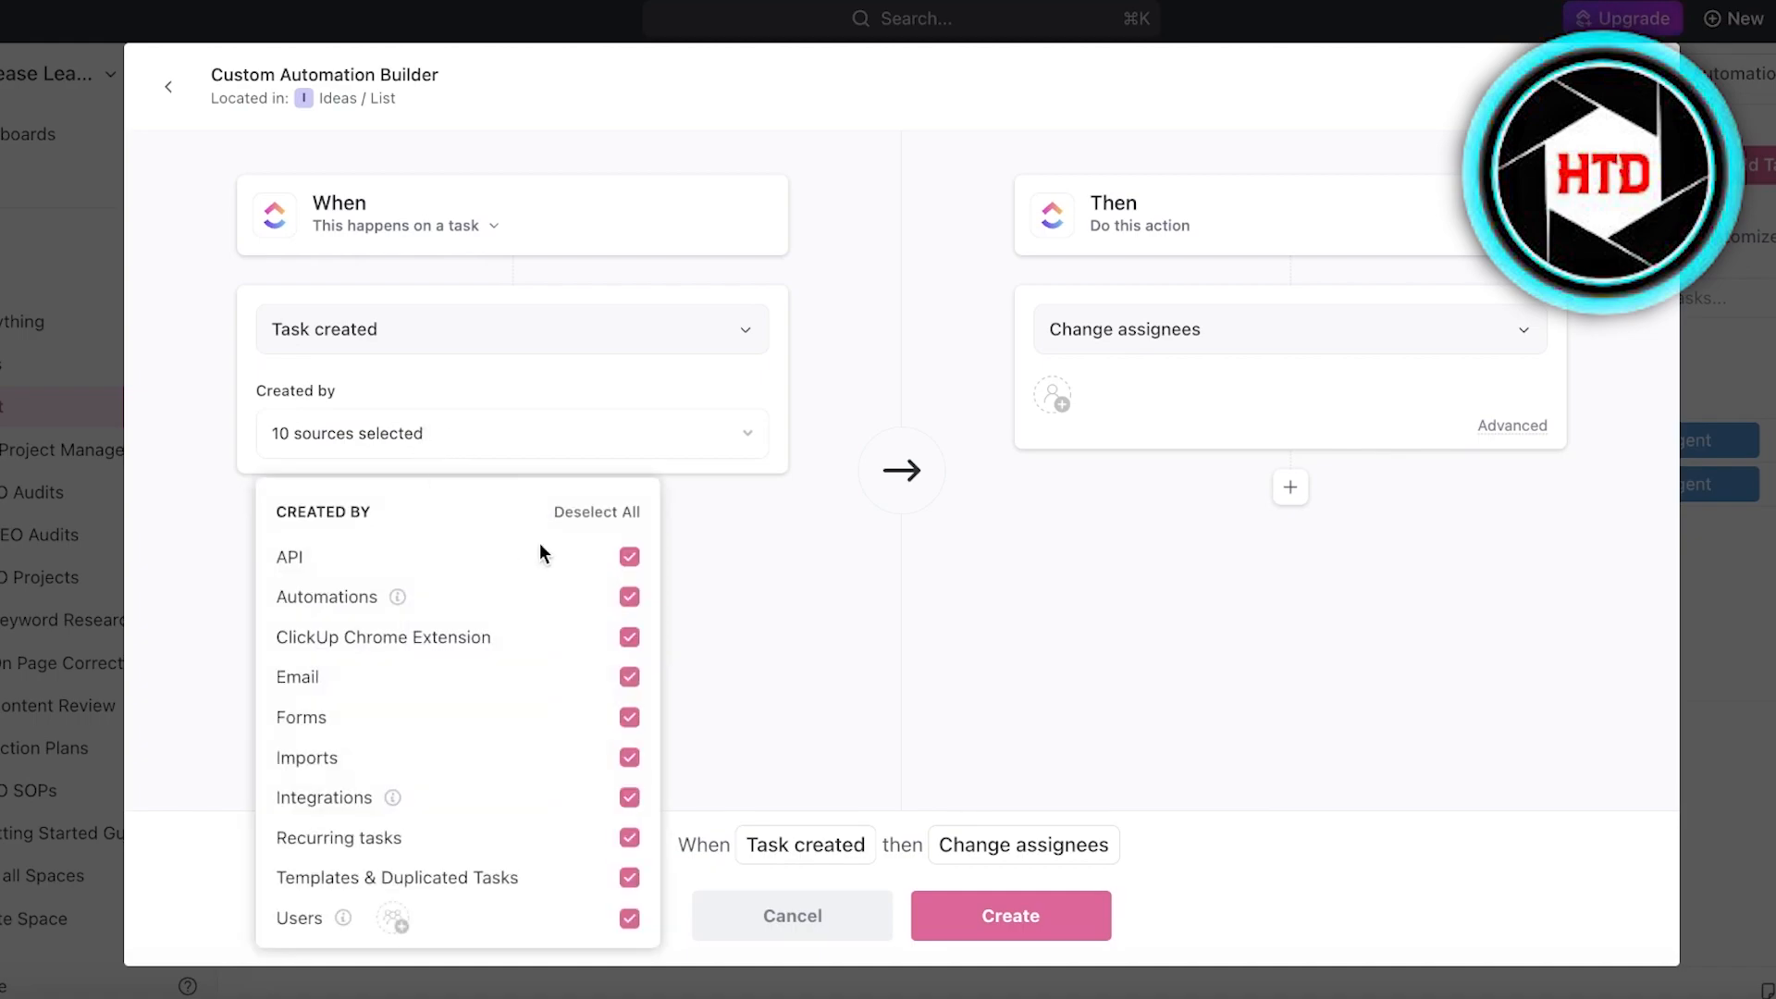
- Look through the available automation actions, choose Change watchers and add Me as a watcher
left_click(1072, 331)
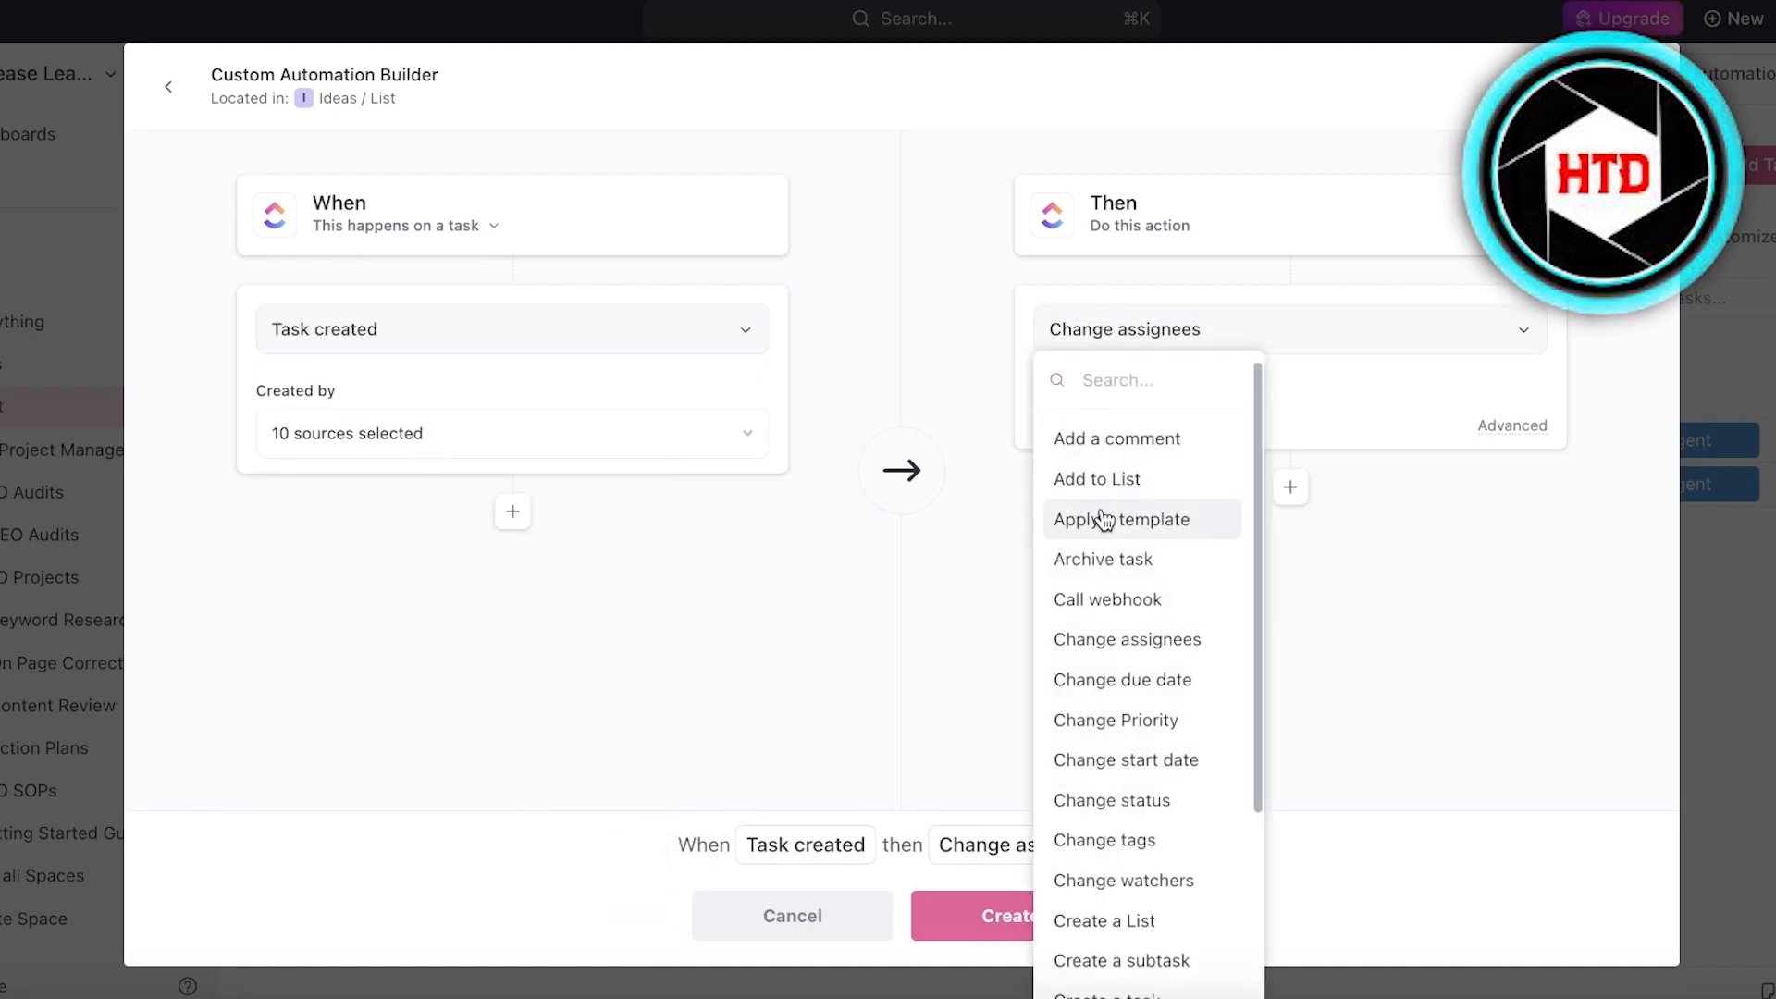
scroll(1137, 685, "down", 3)
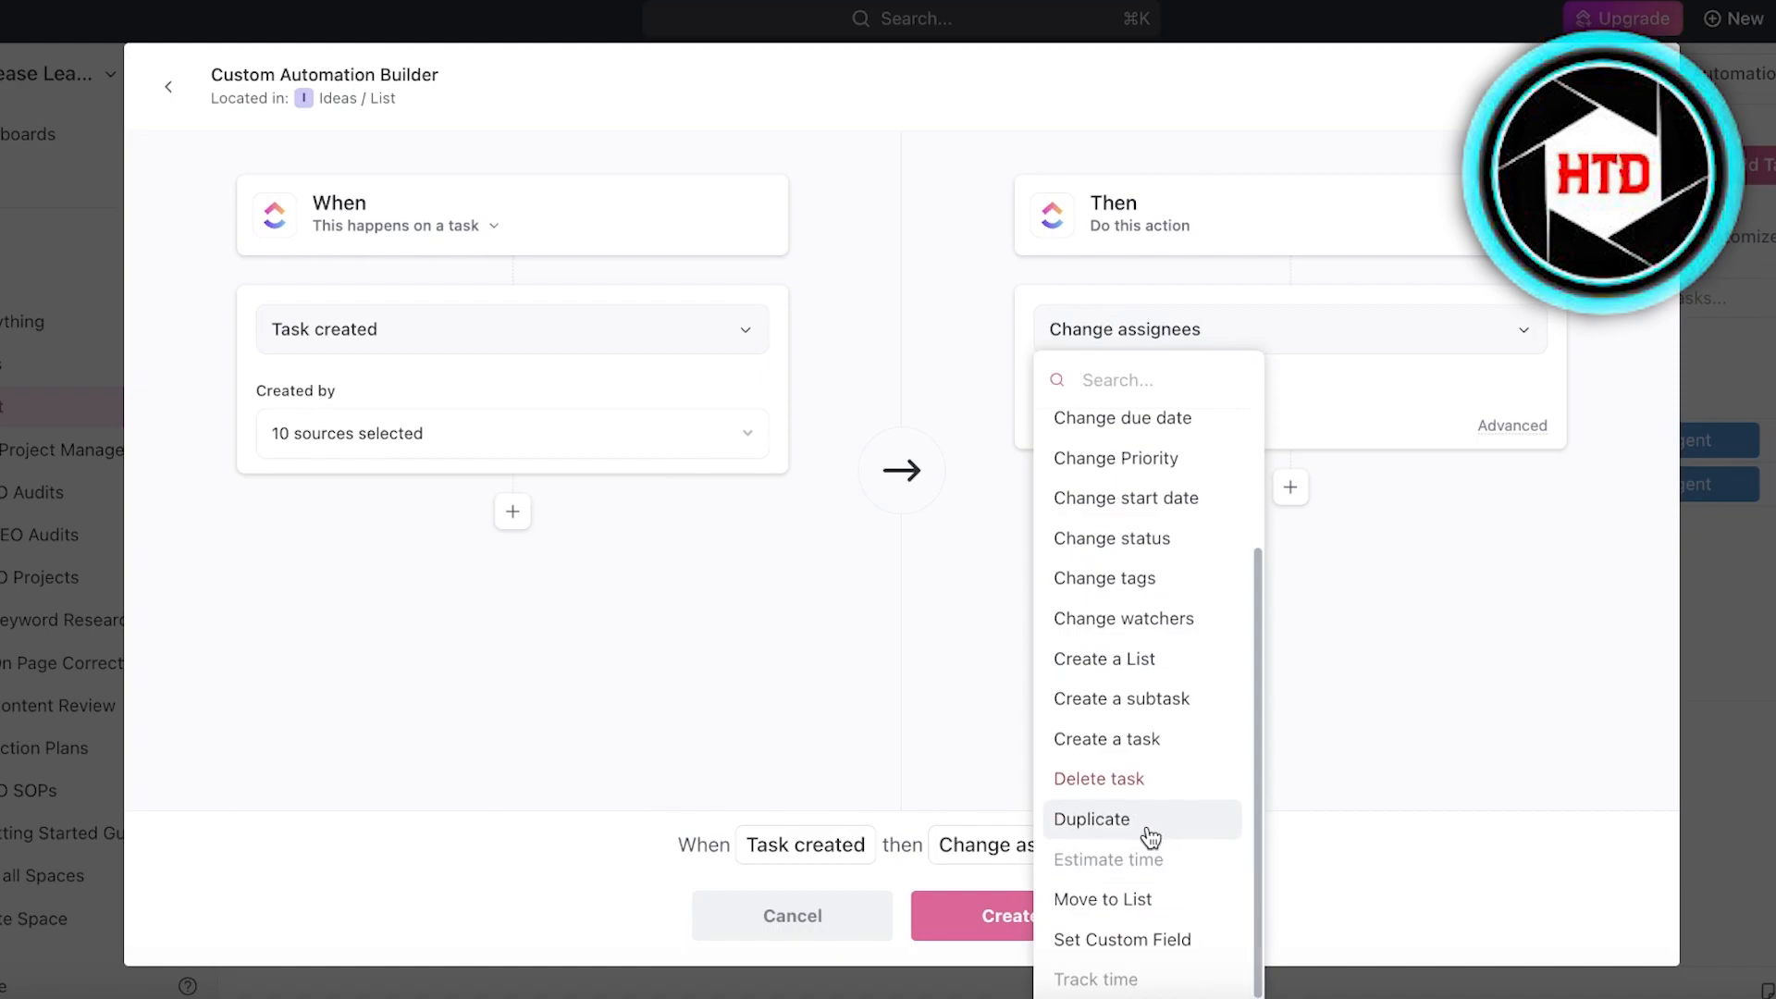
scroll(1078, 703, "up", 3)
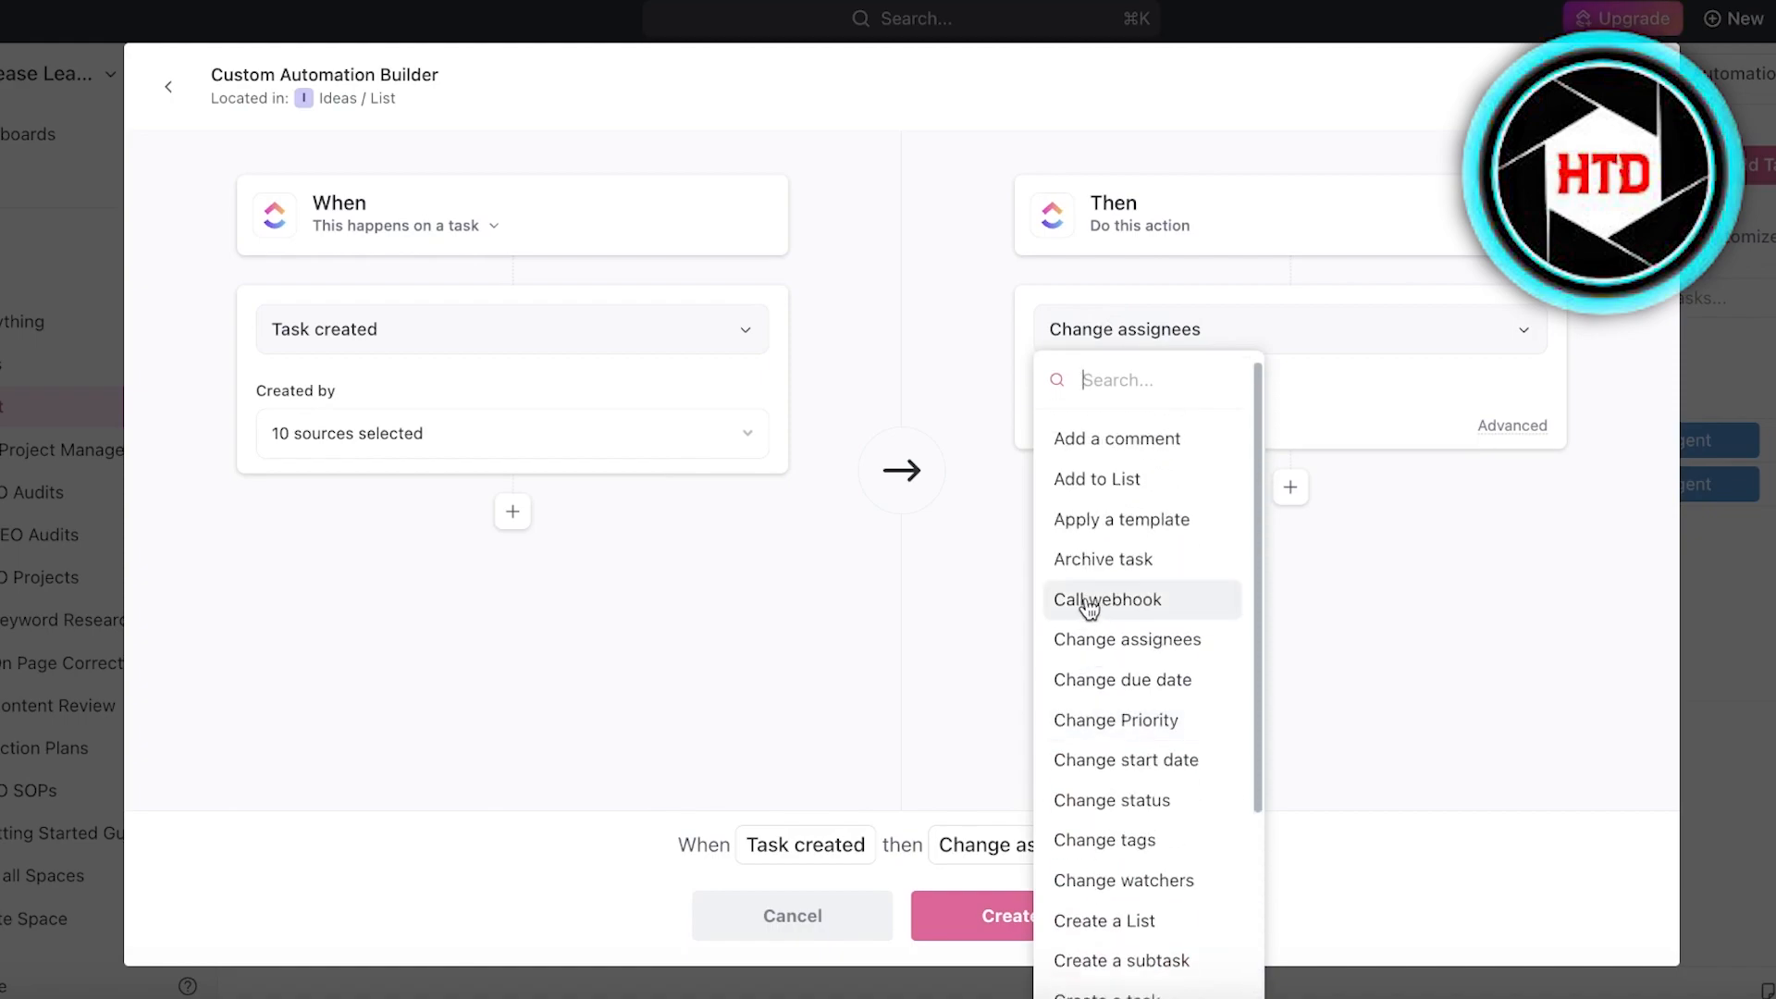
scroll(1163, 497, "down", 3)
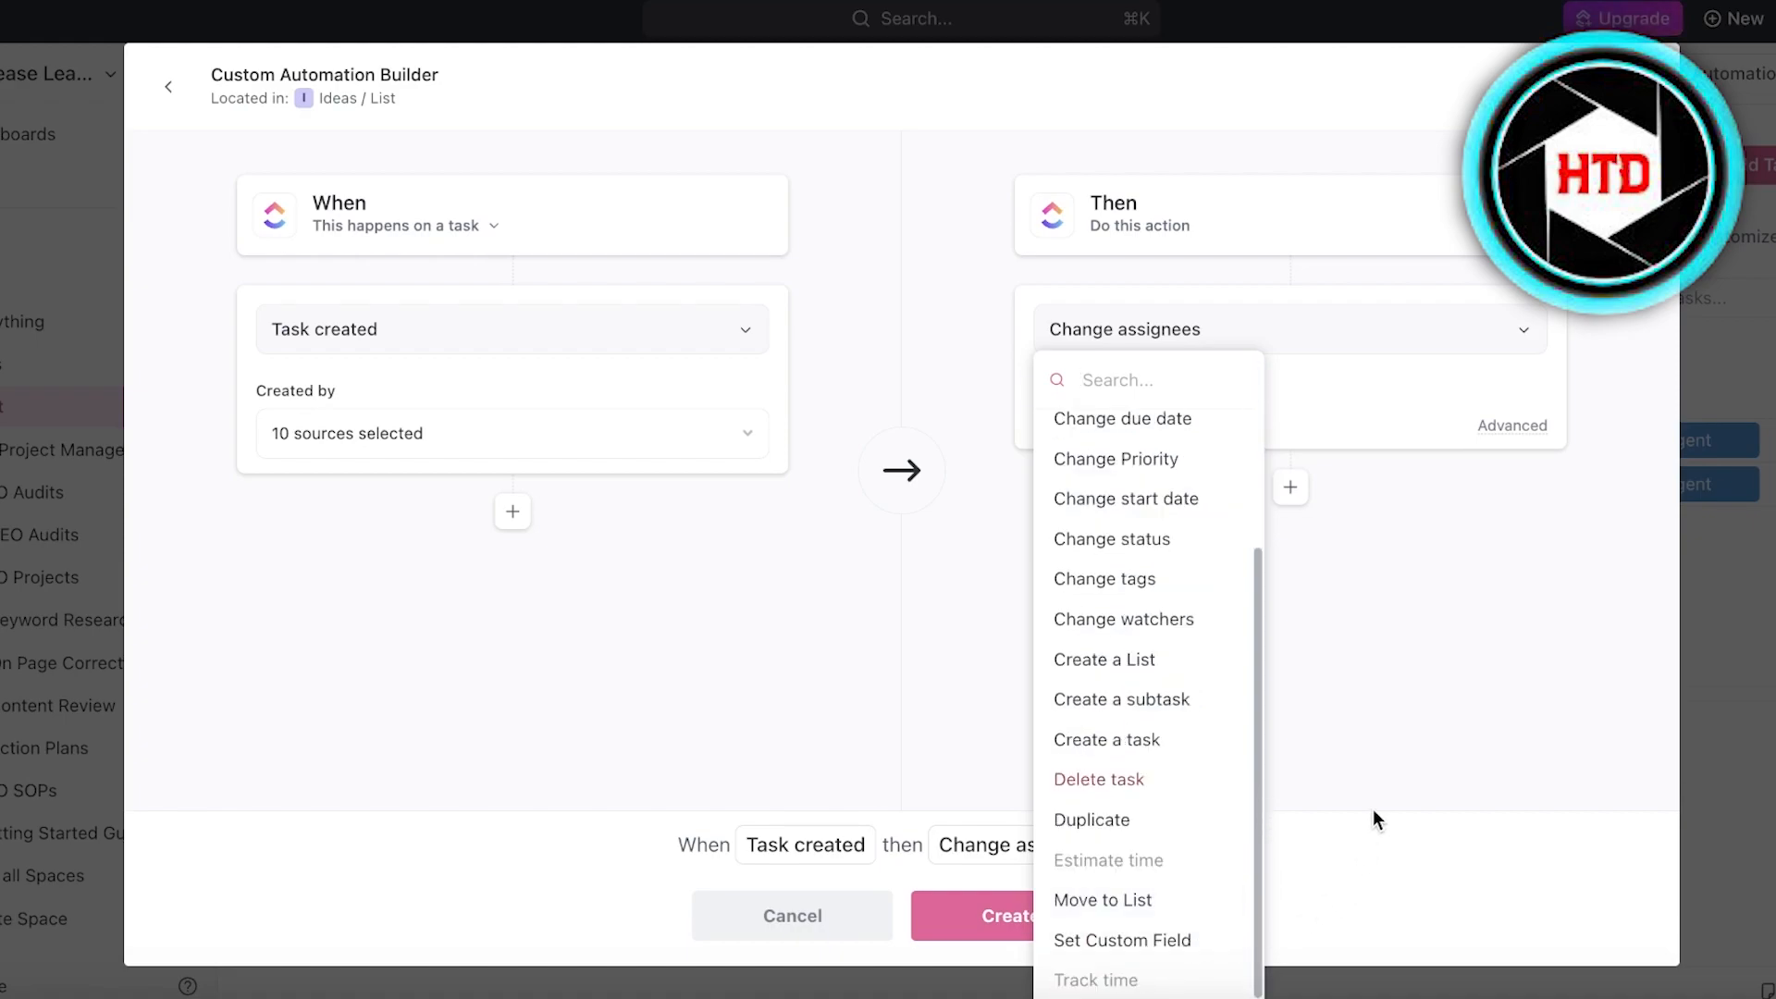
left_click(1349, 480)
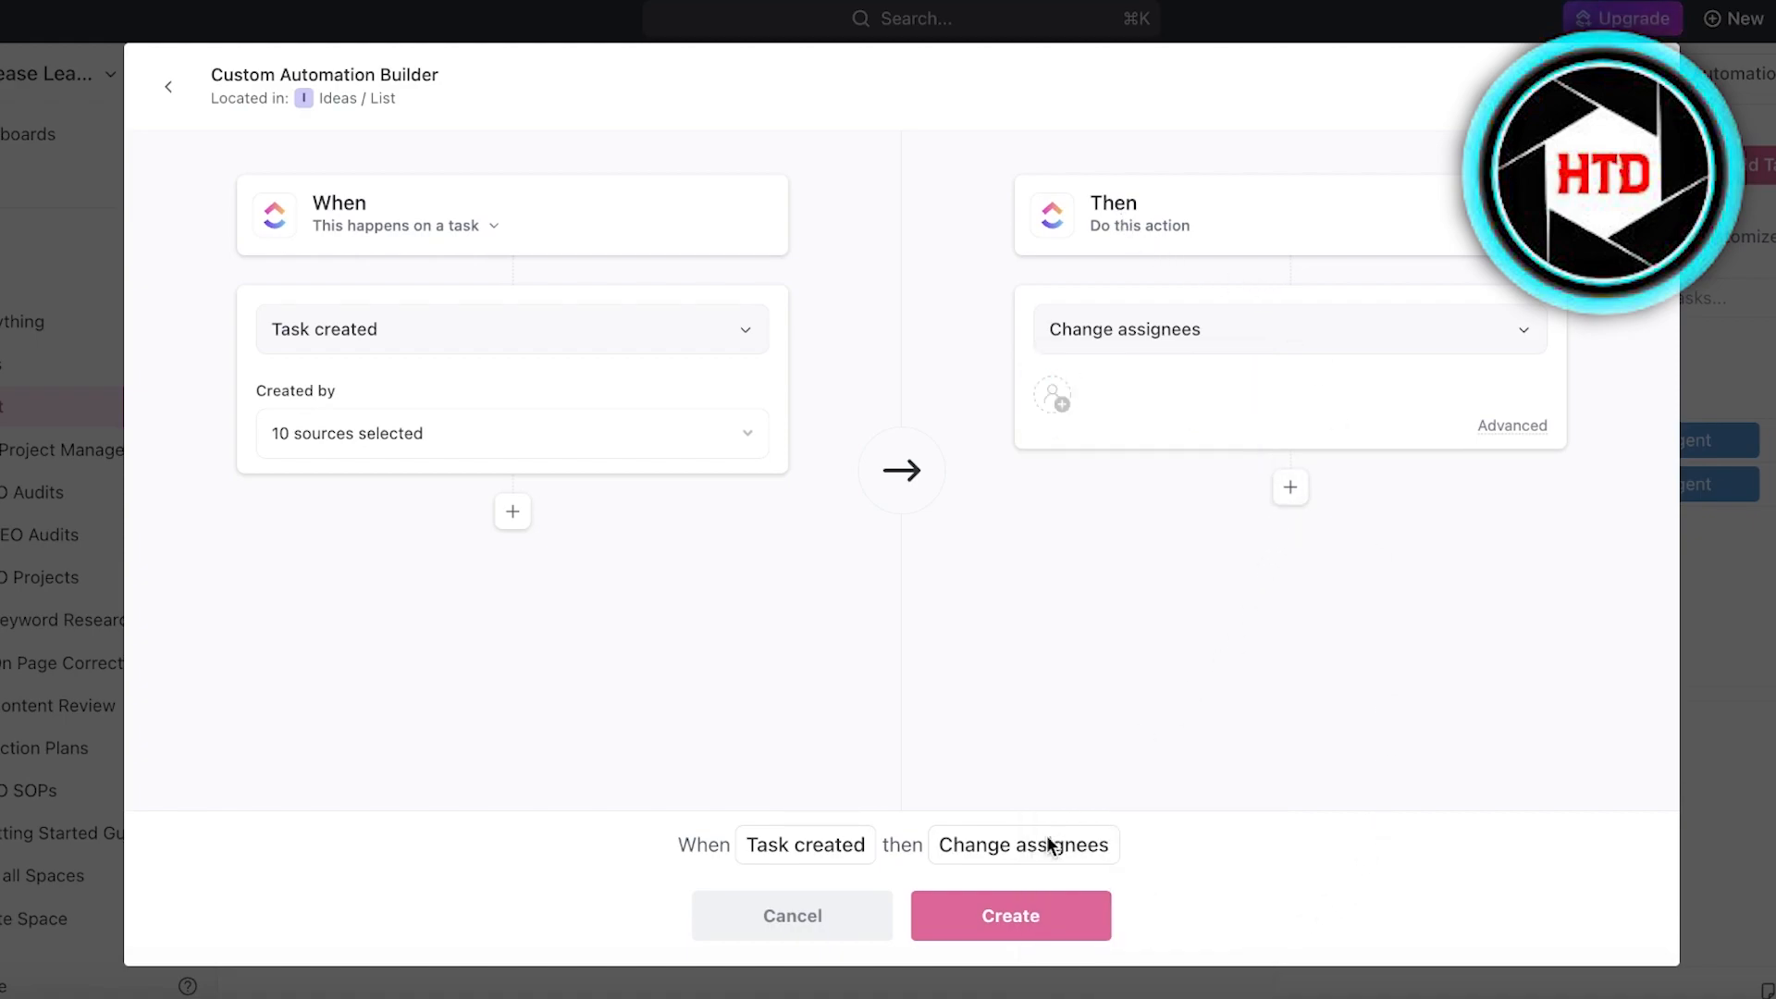
left_click(1152, 331)
scroll(1129, 499, "down", 3)
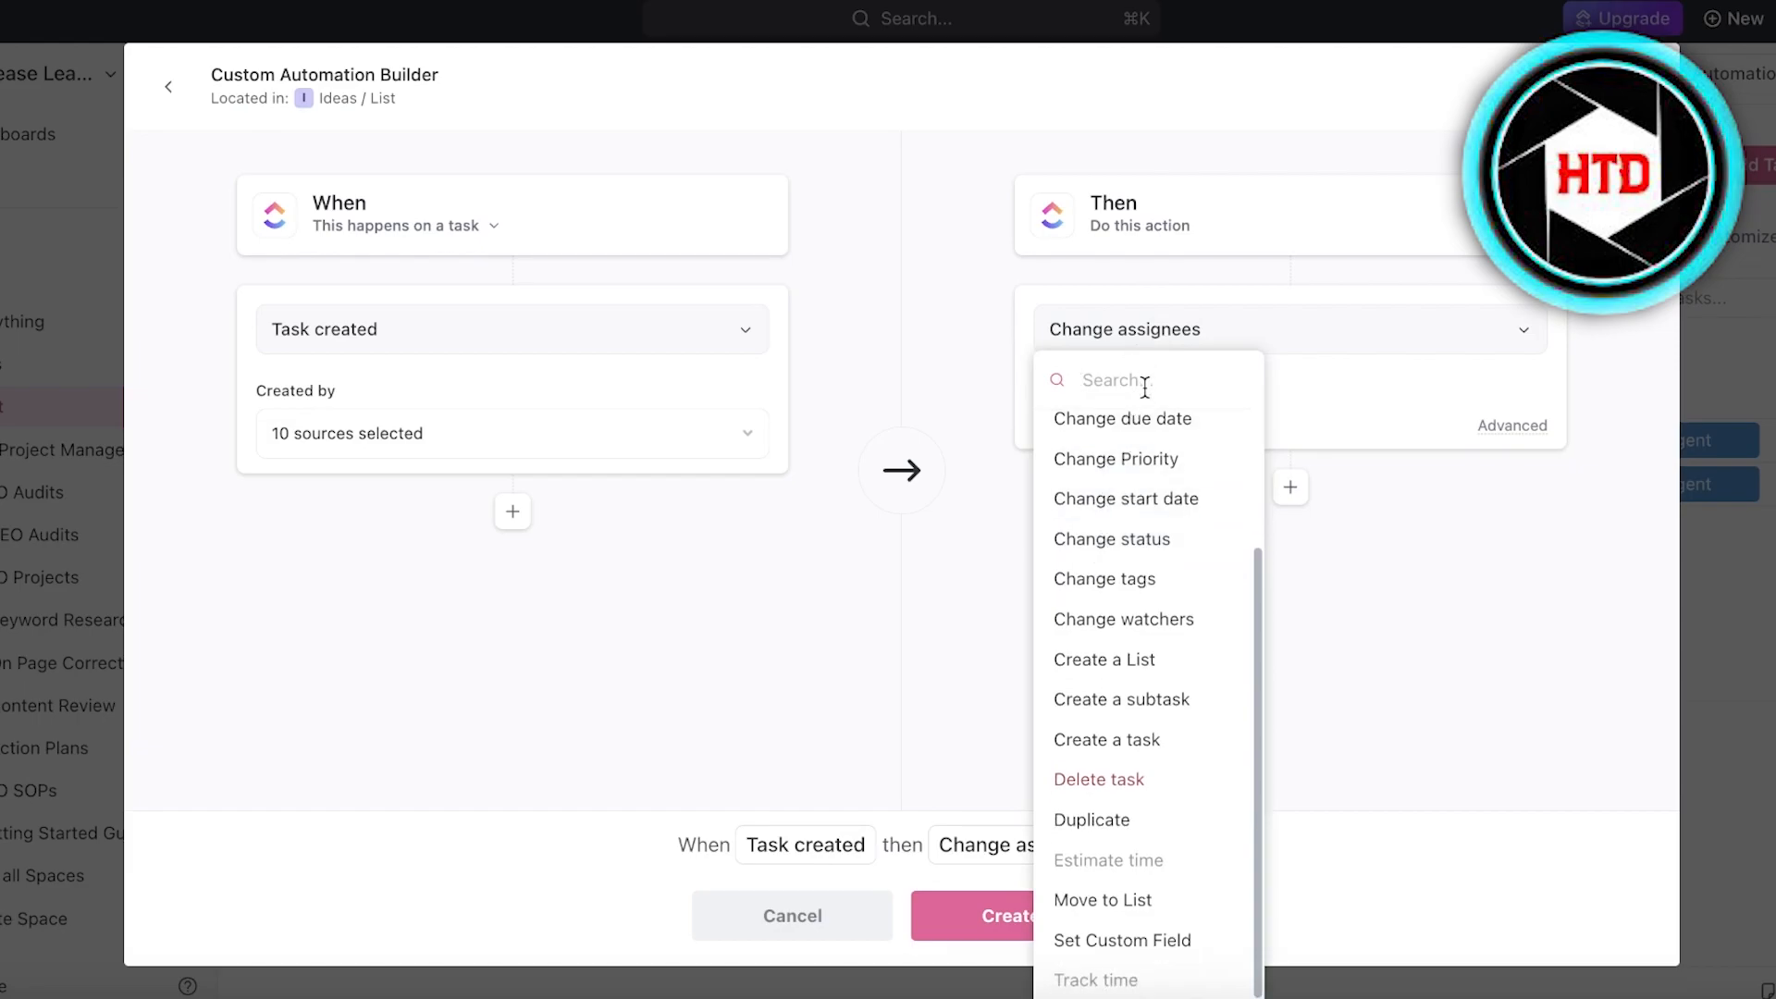
scroll(1103, 442, "up", 3)
scroll(1114, 527, "down", 3)
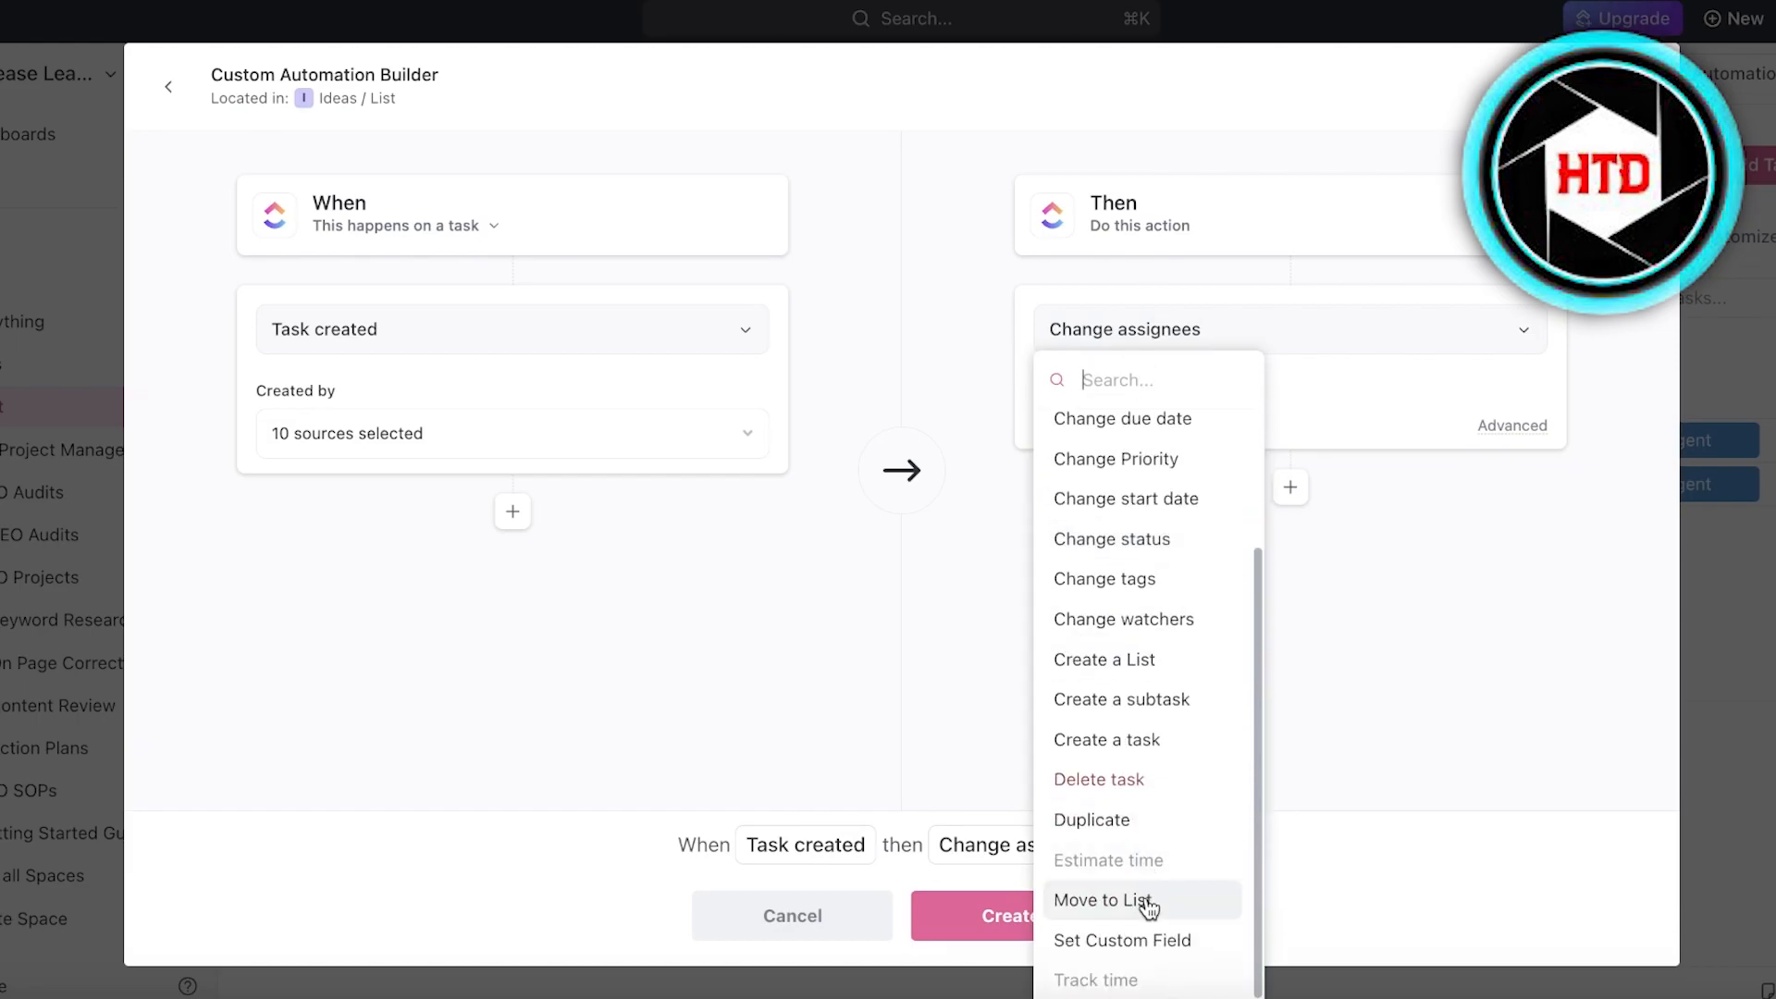
left_click(1165, 619)
left_click(1217, 394)
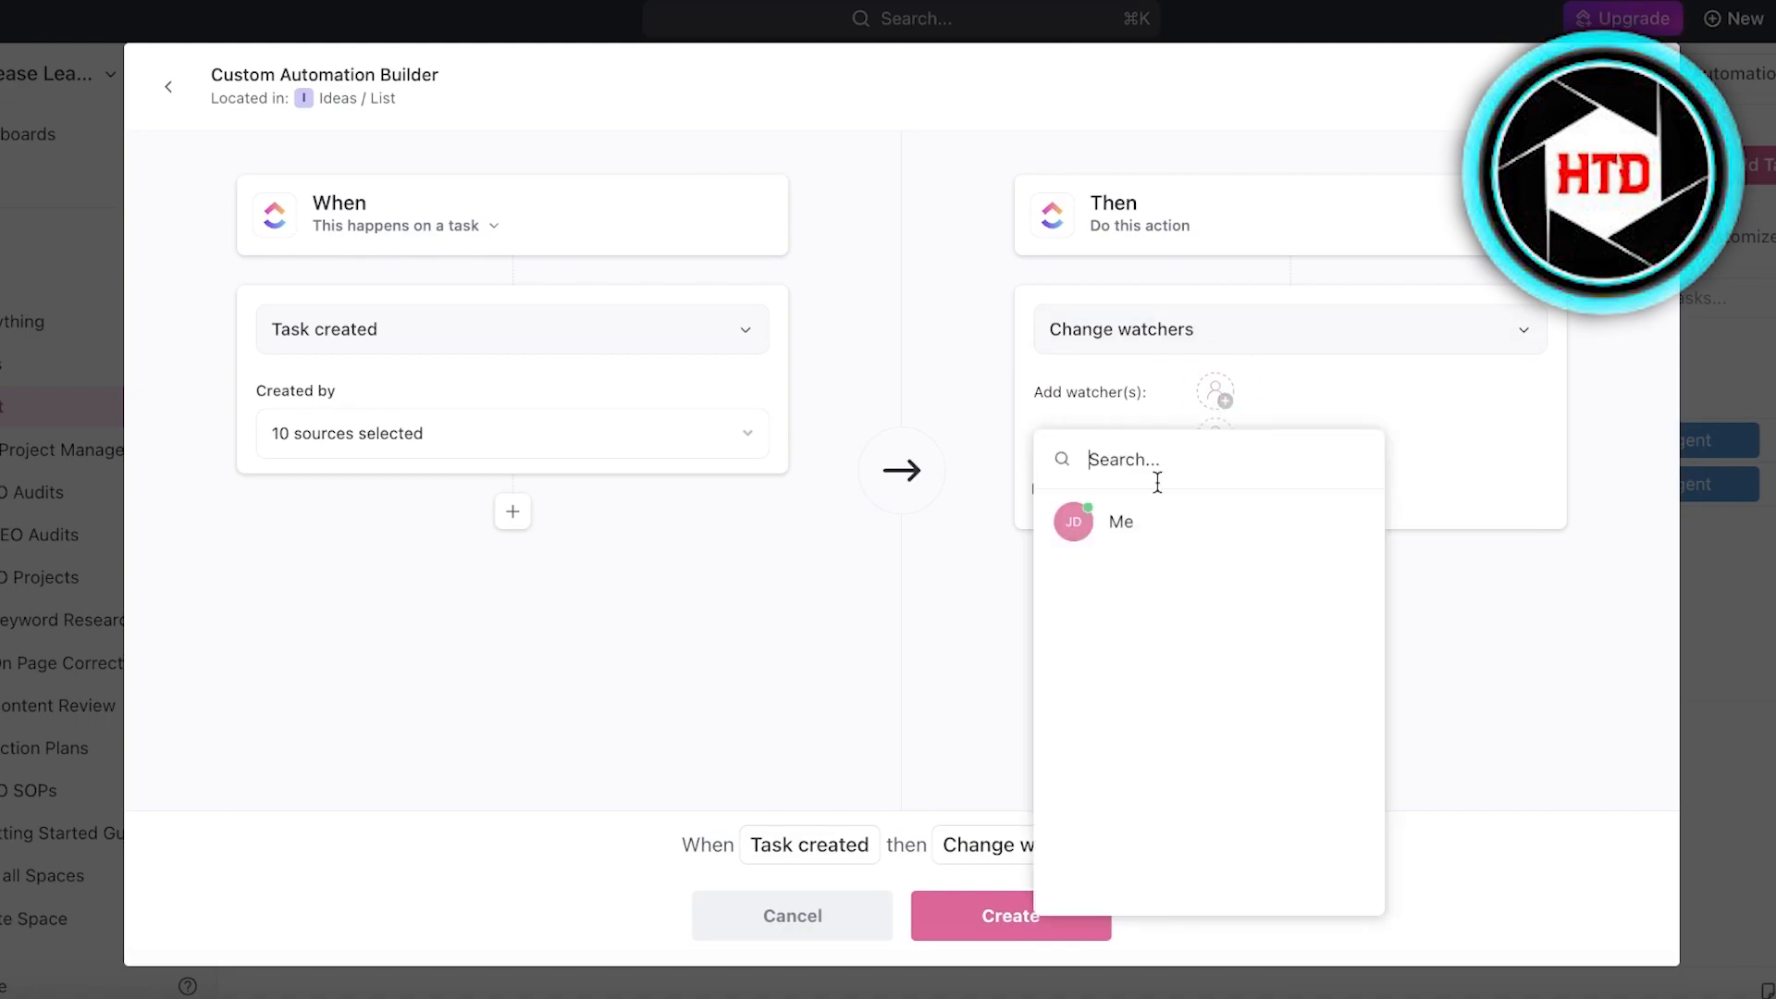
left_click(1121, 520)
left_click(1506, 617)
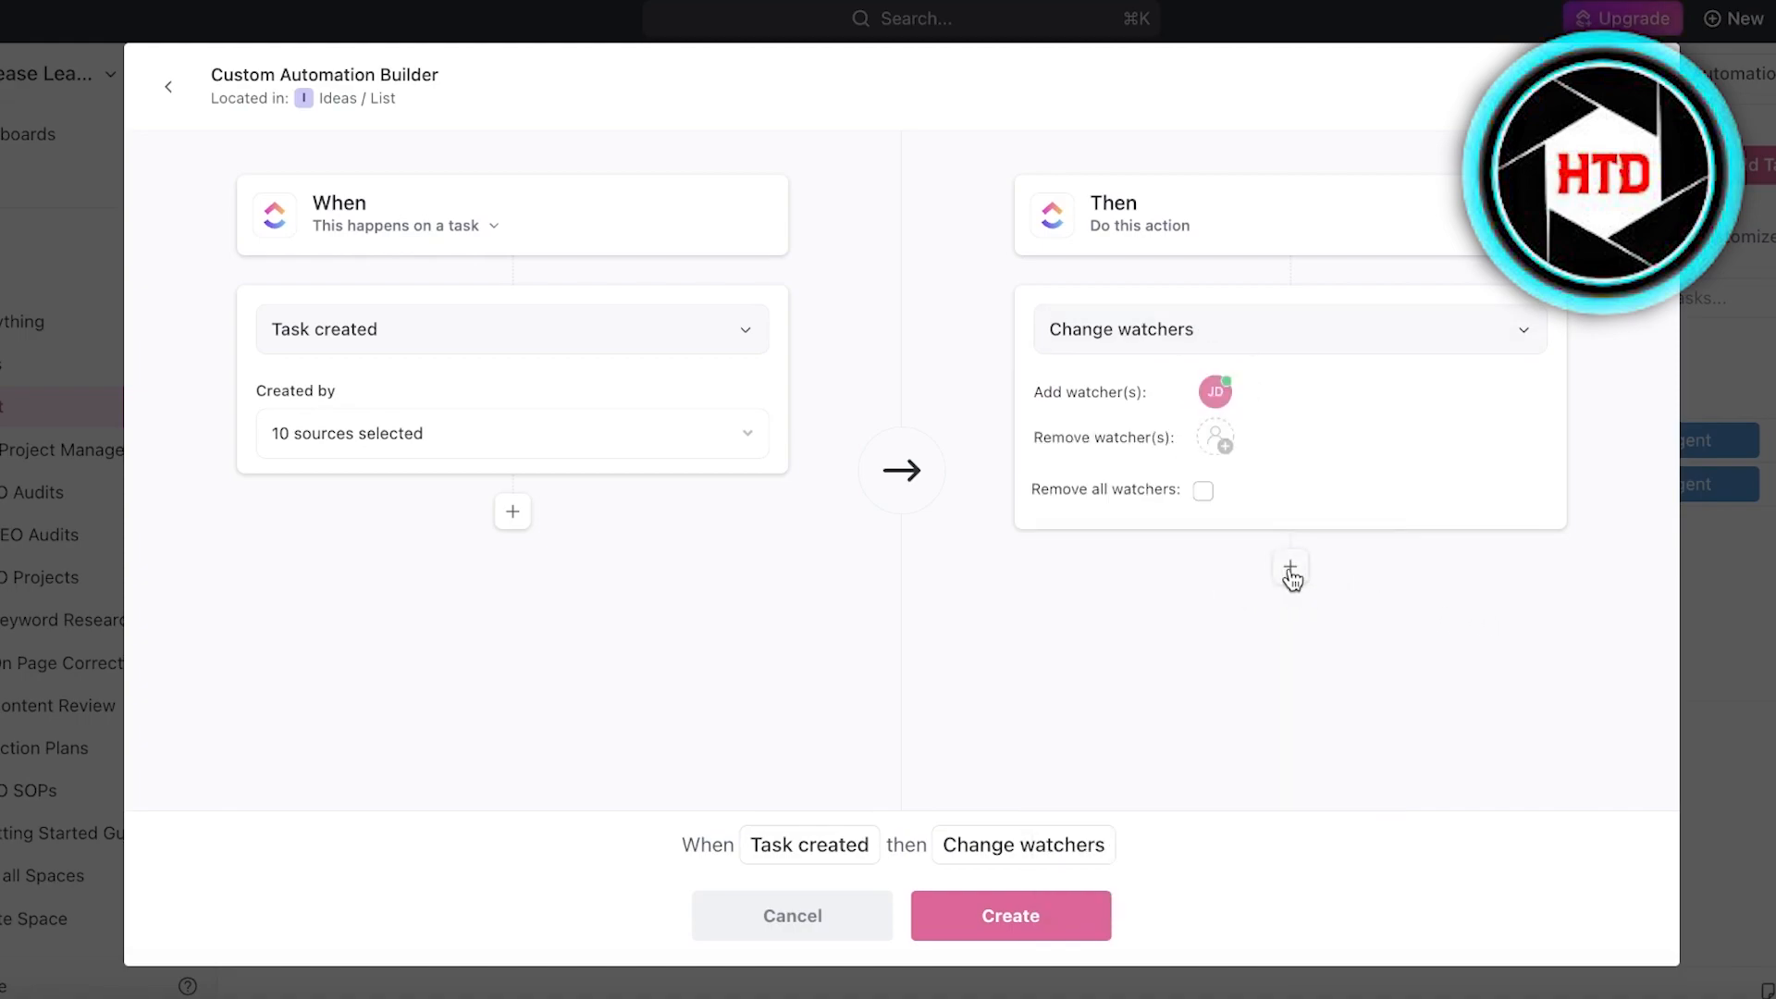
- Add a second action, Change assignees, to the automation and leave the builder without creating it
left_click(1290, 569)
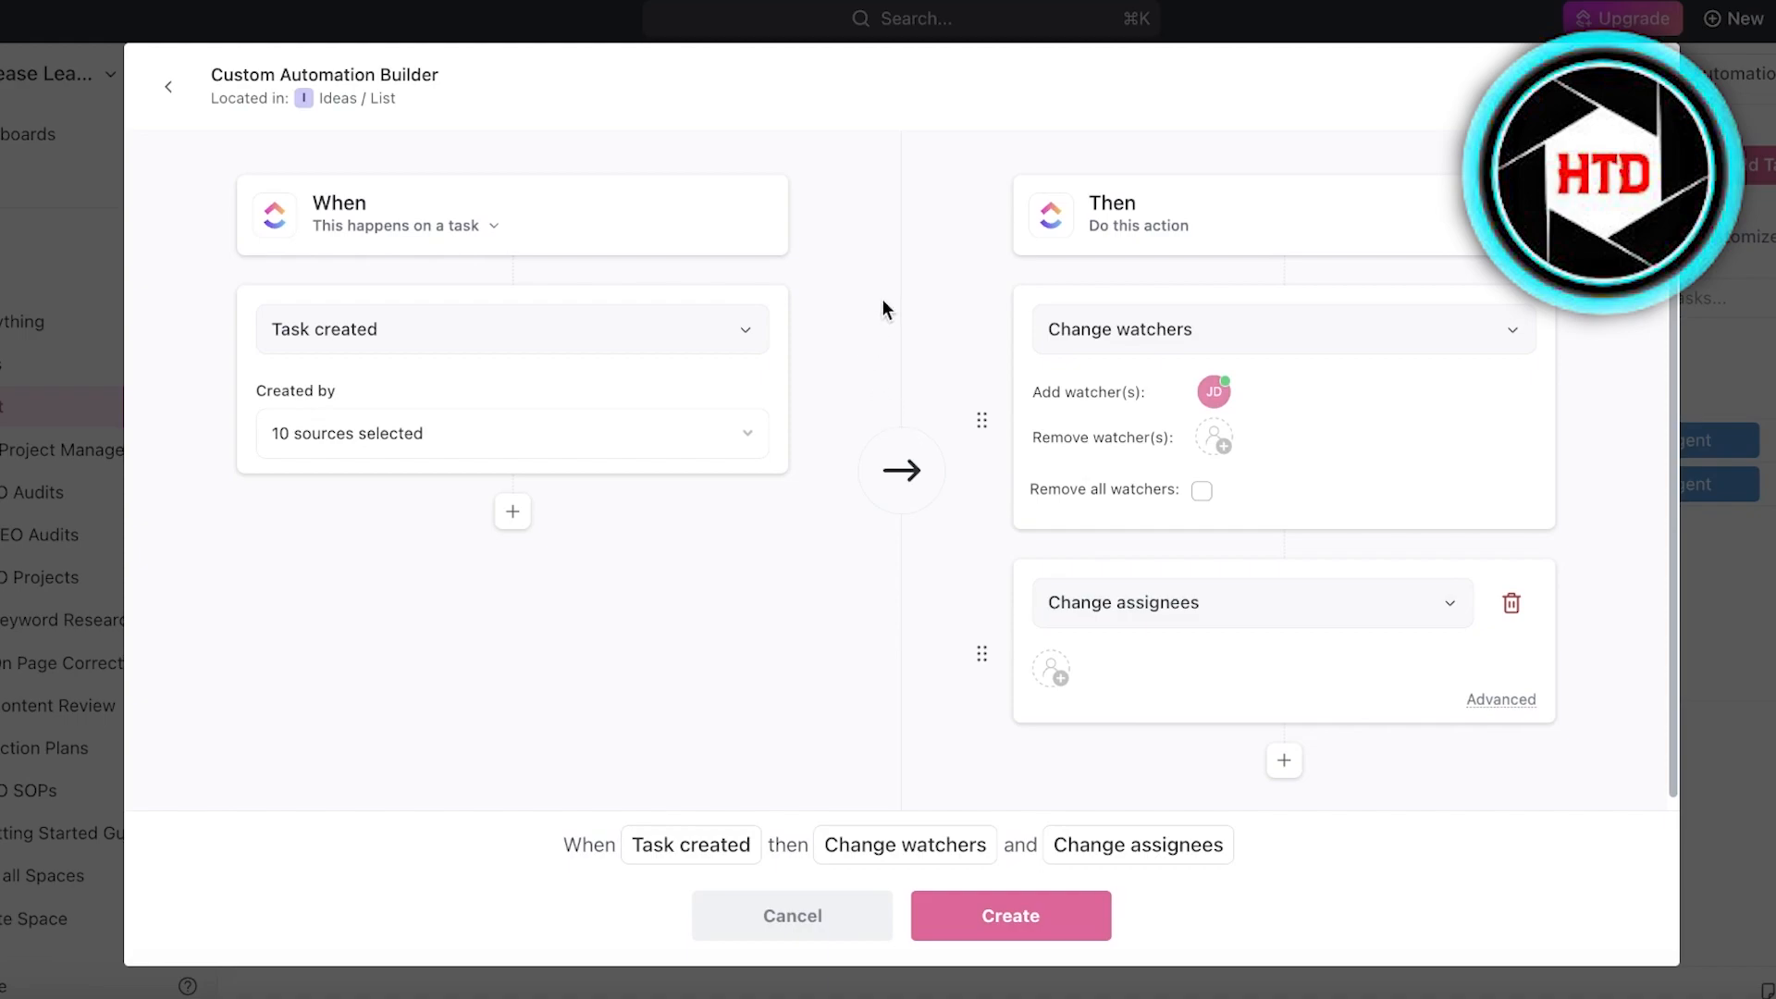
left_click(1091, 615)
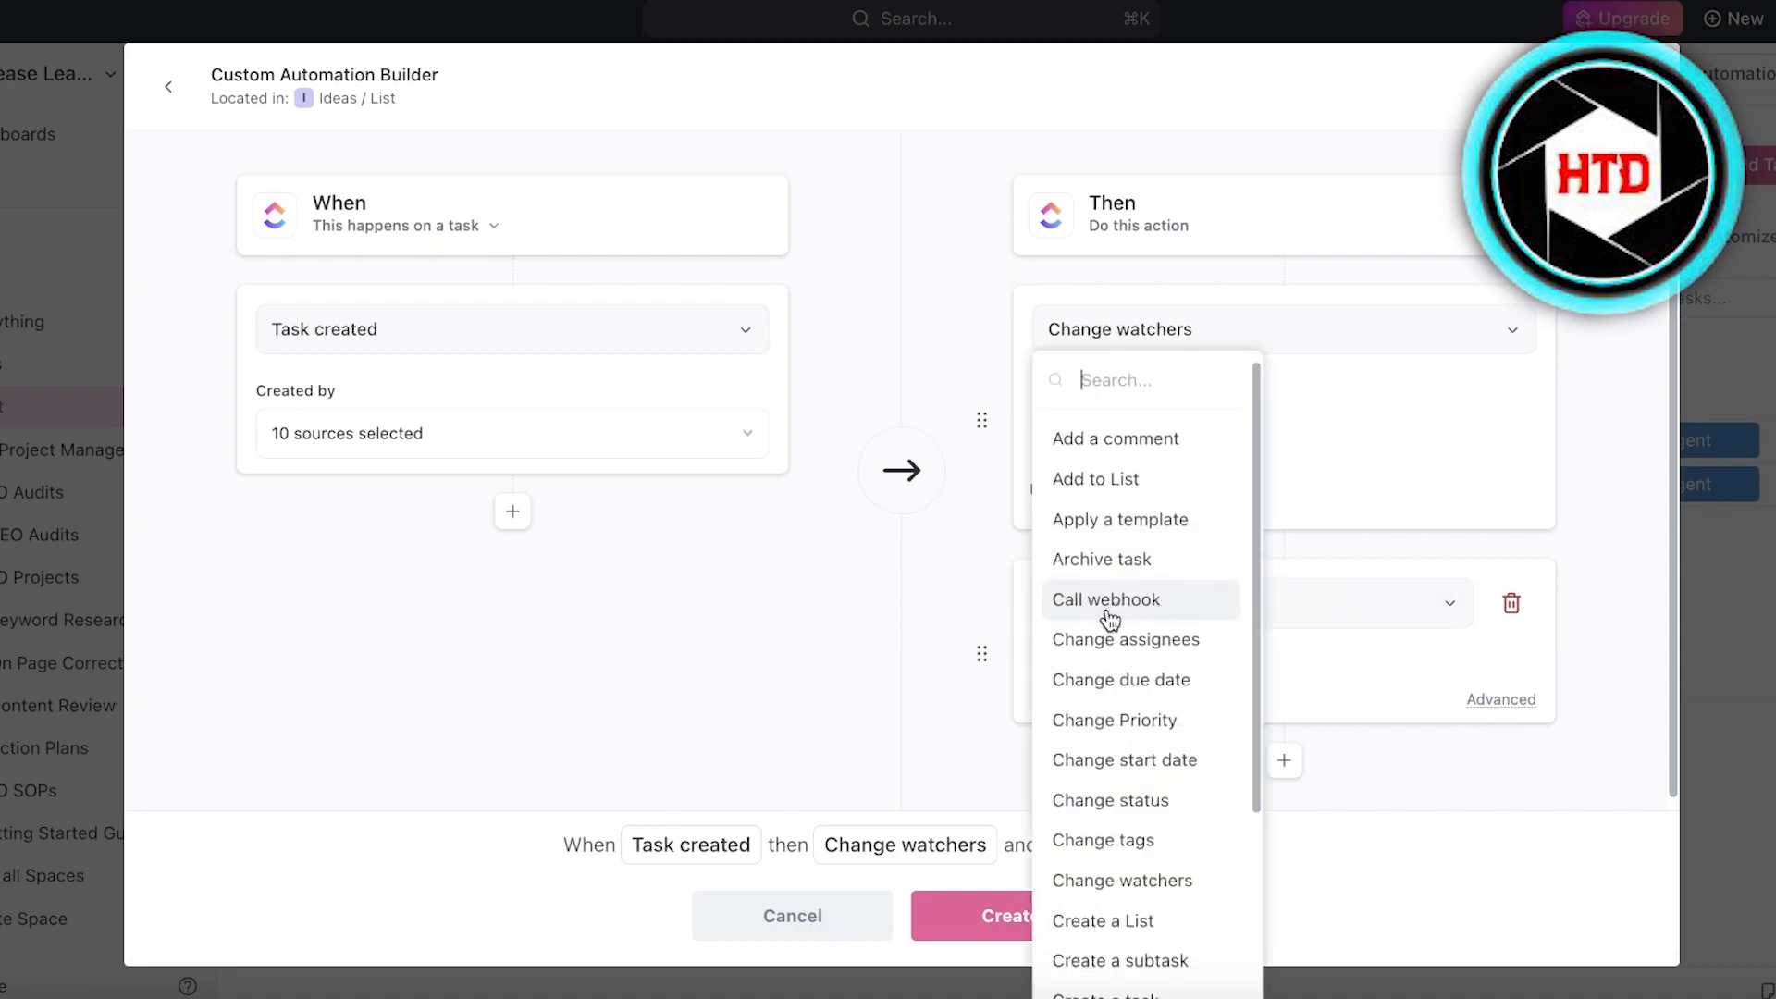
left_click(1534, 474)
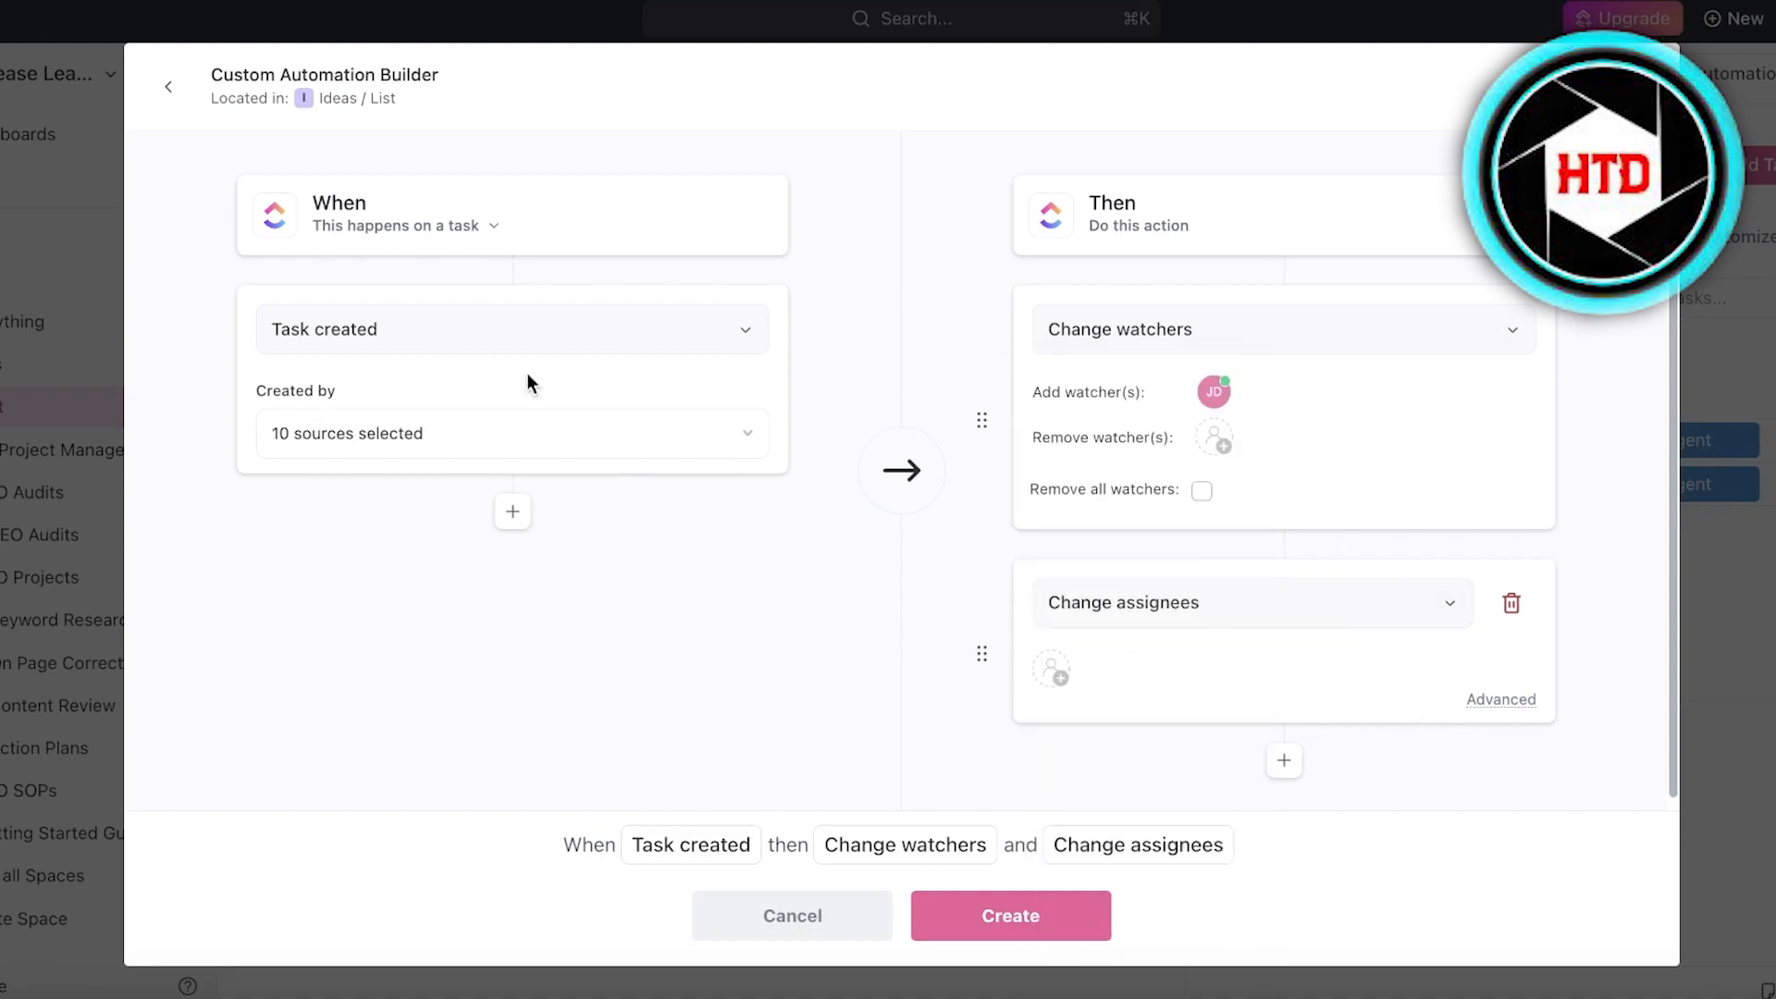
left_click(168, 87)
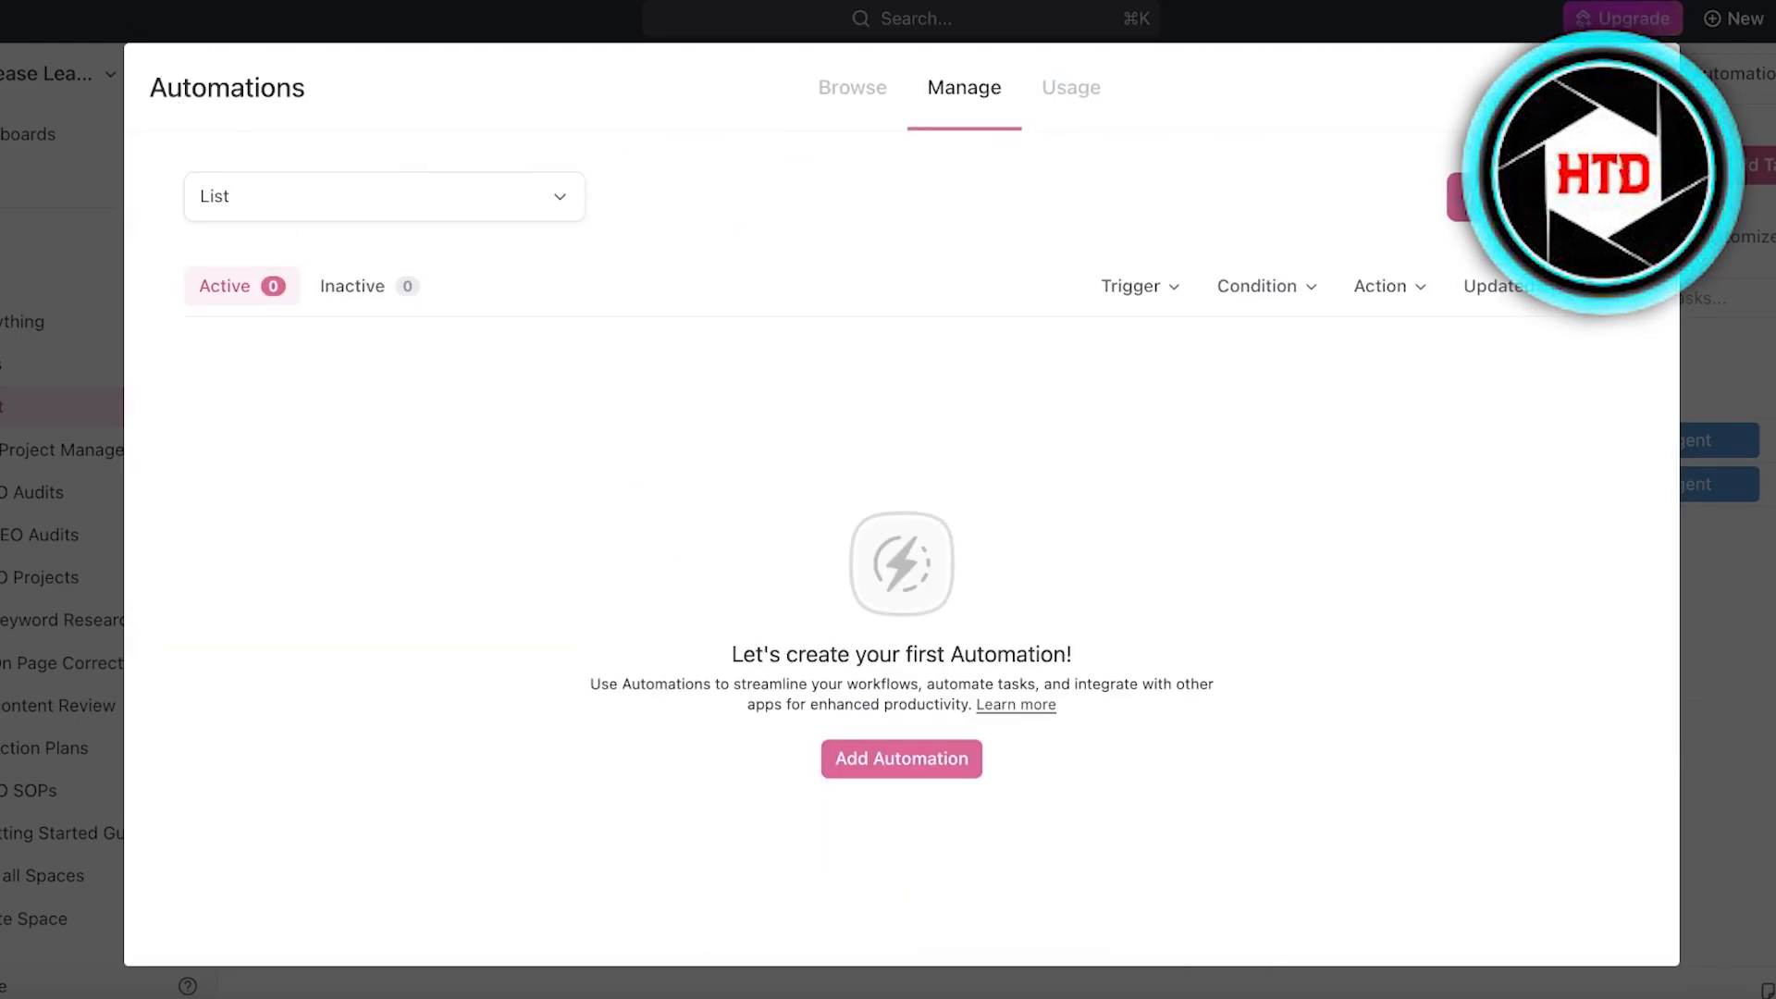
- Browse the ready-made automations for the list, going to the Statuses category
left_click(1114, 107)
left_click(899, 102)
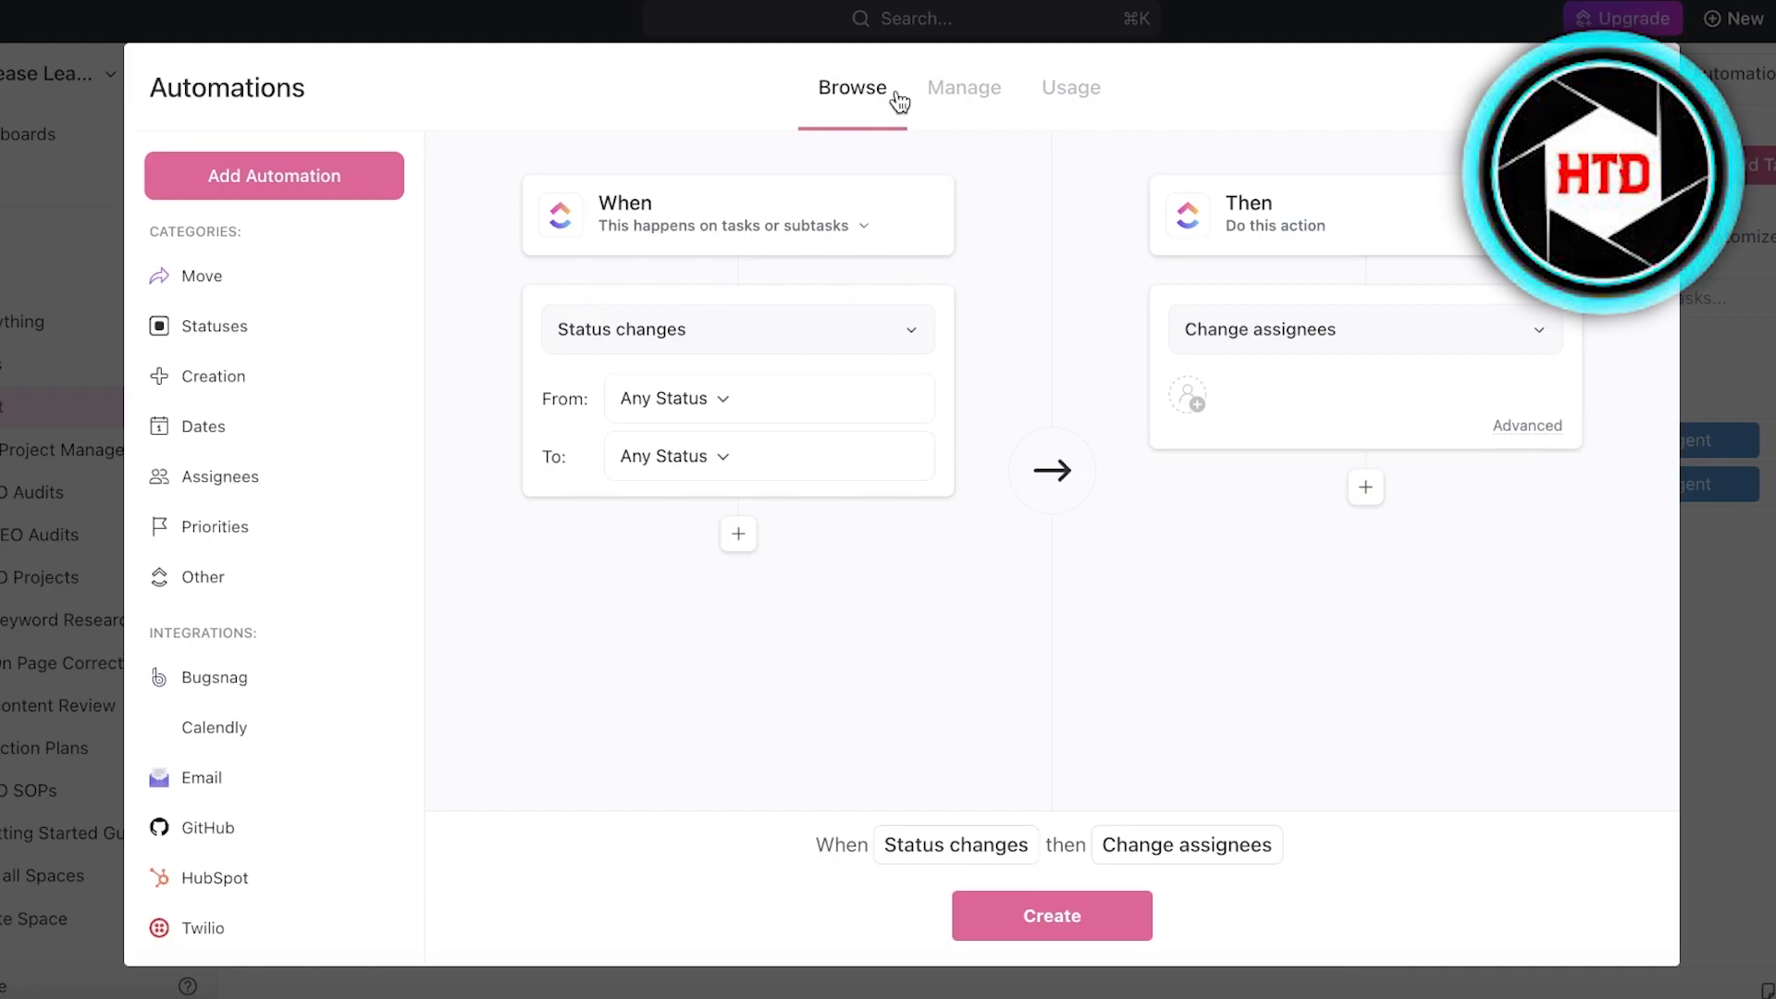
left_click(219, 323)
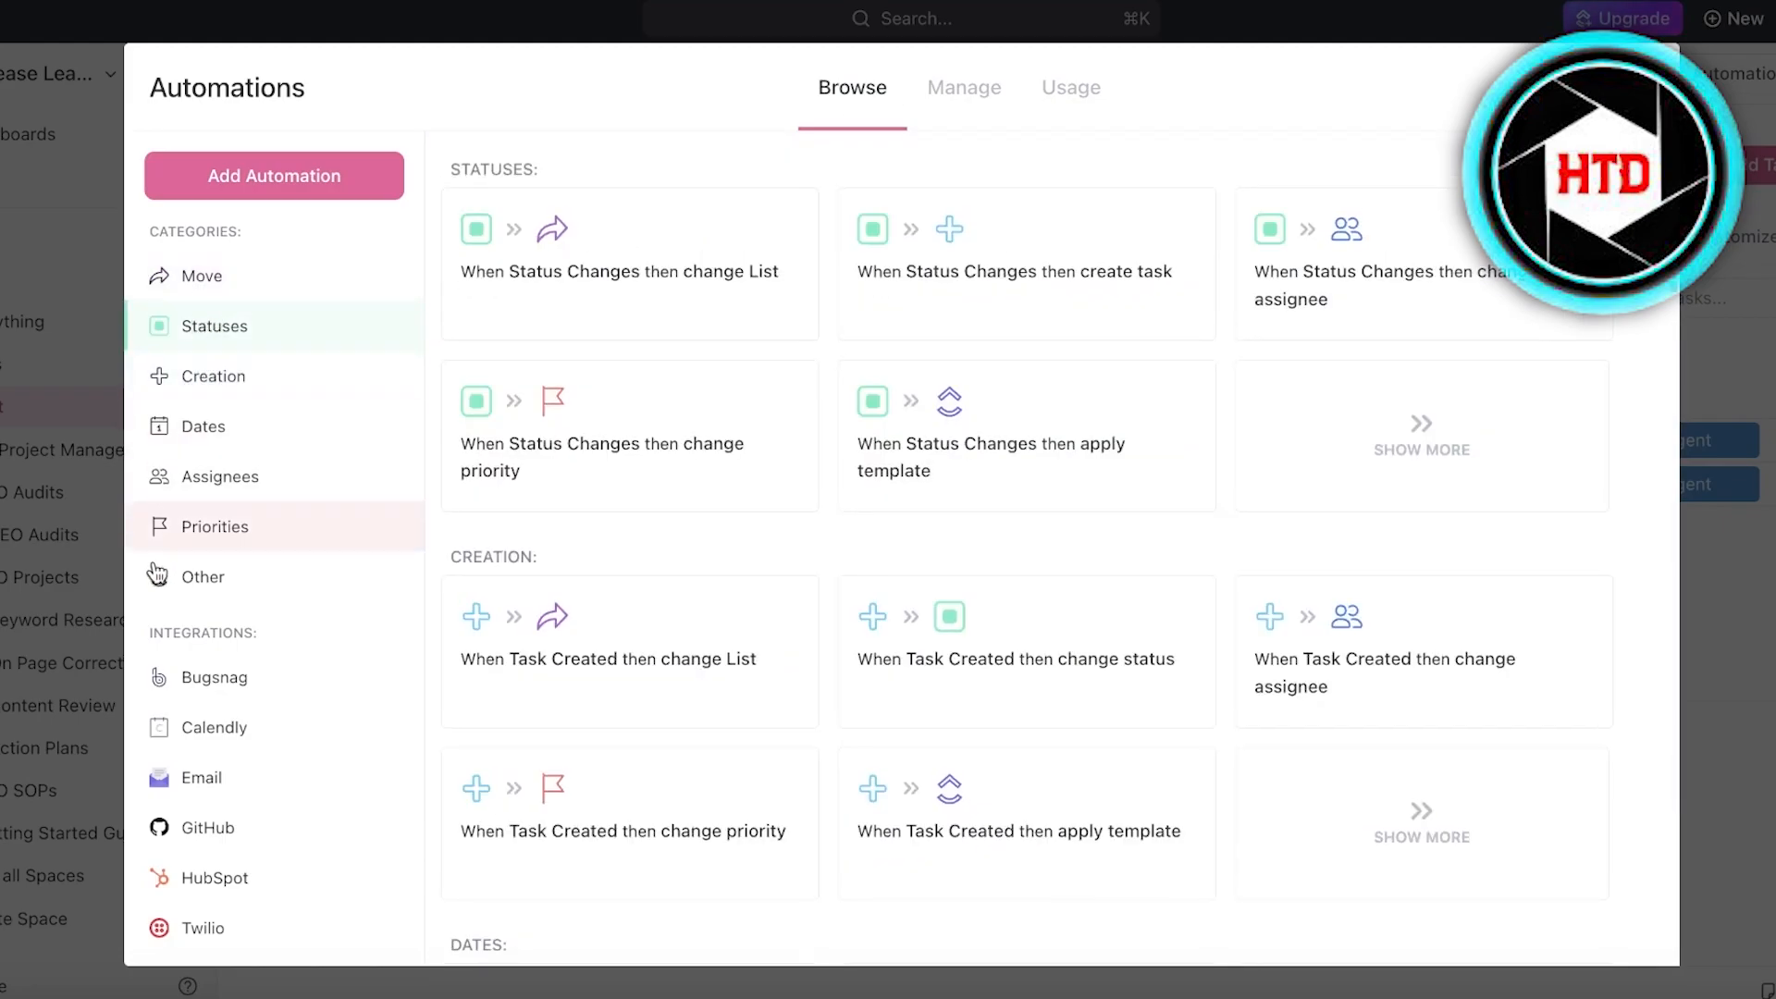
- Look through the ready-made automations in the Creation, Dates, Assignees and Other categories
left_click(237, 377)
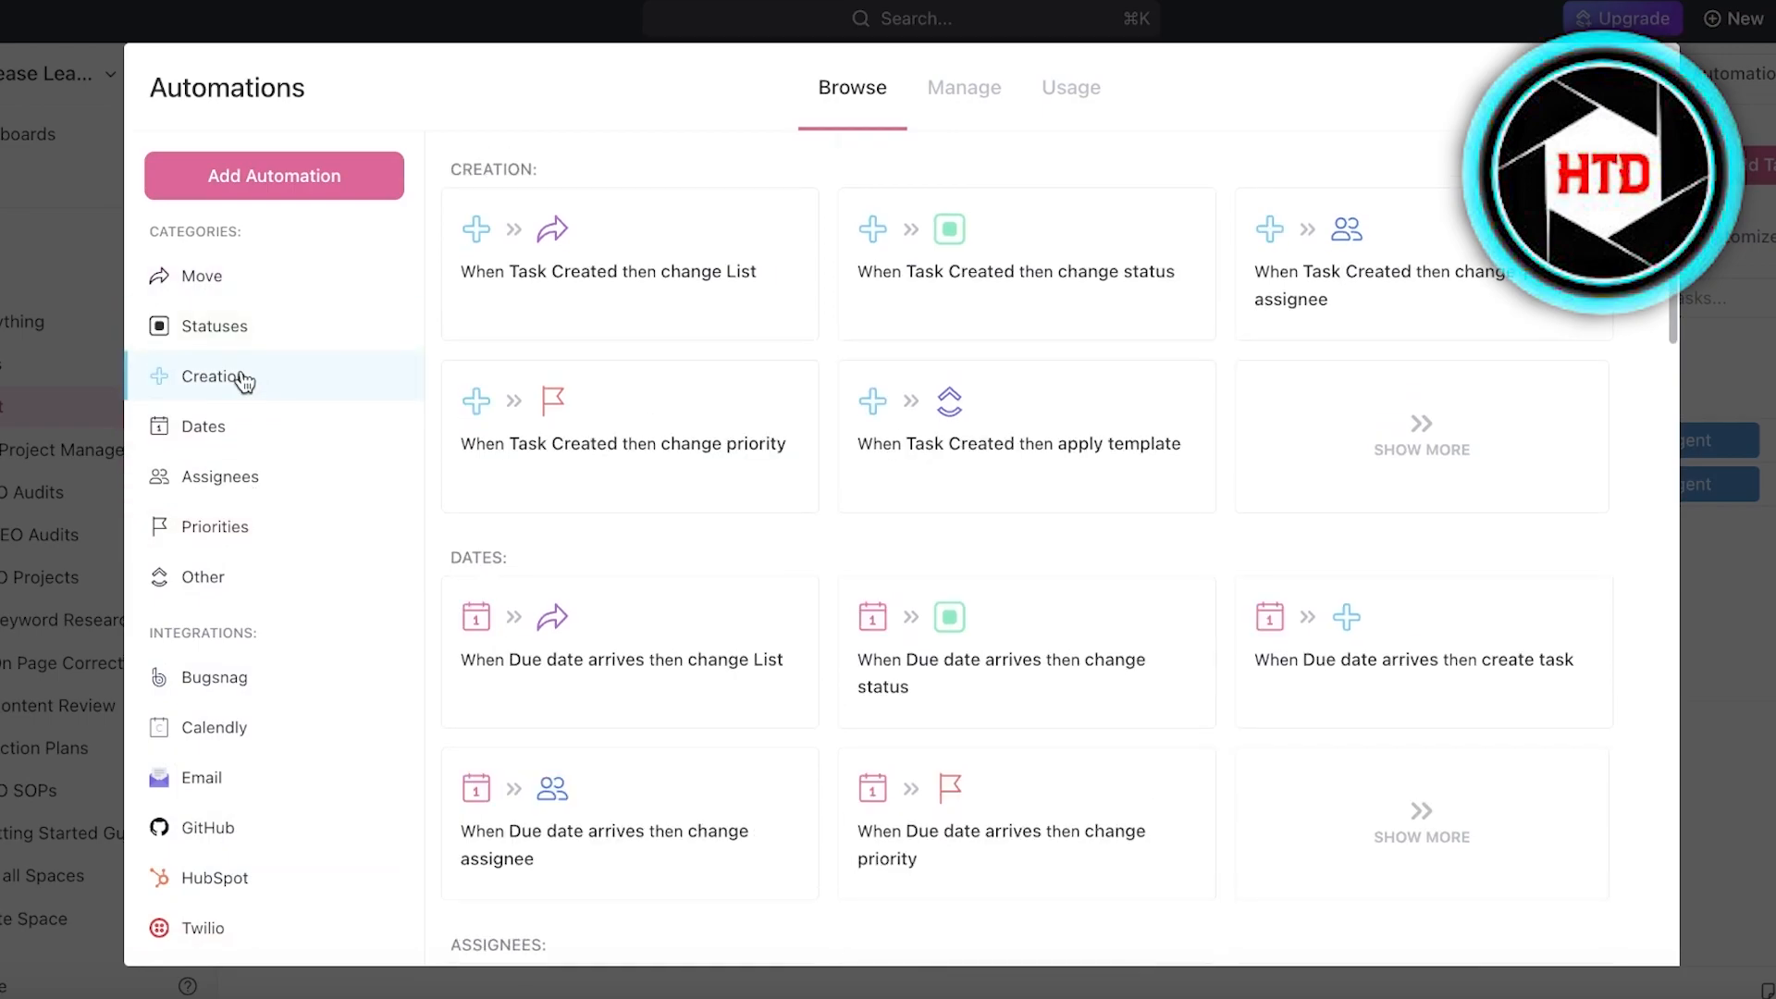
left_click(231, 443)
left_click(239, 463)
left_click(206, 571)
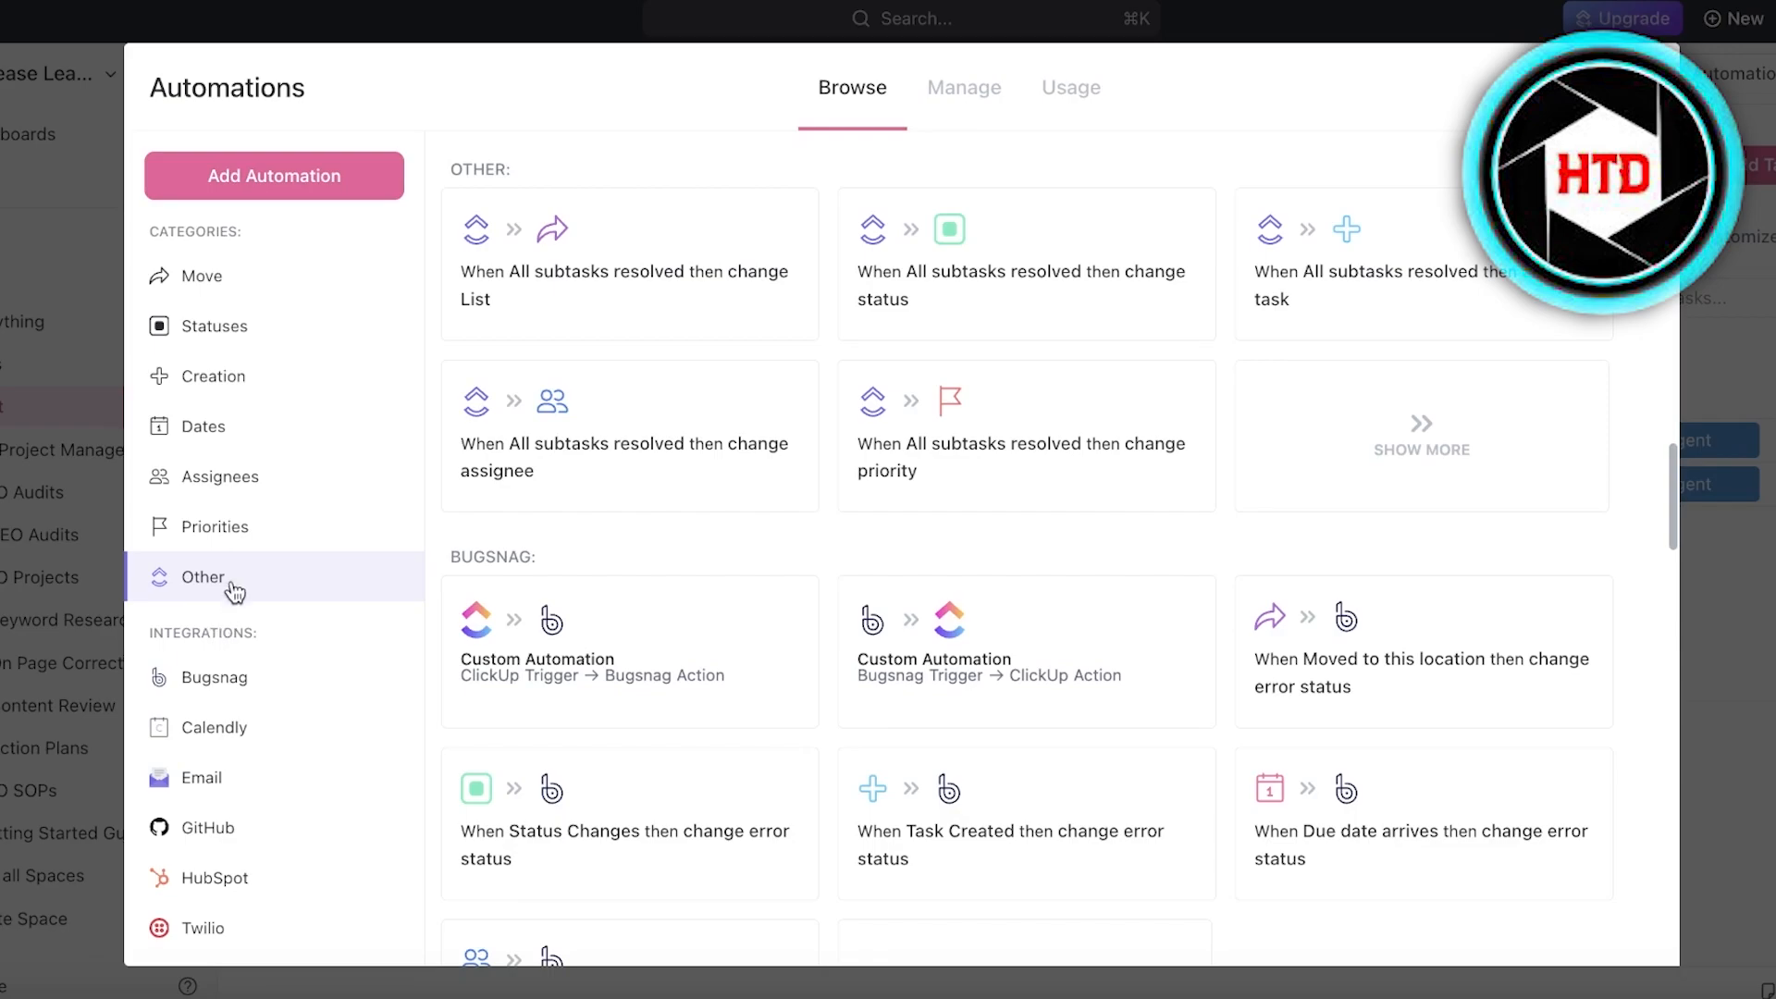
left_click(220, 368)
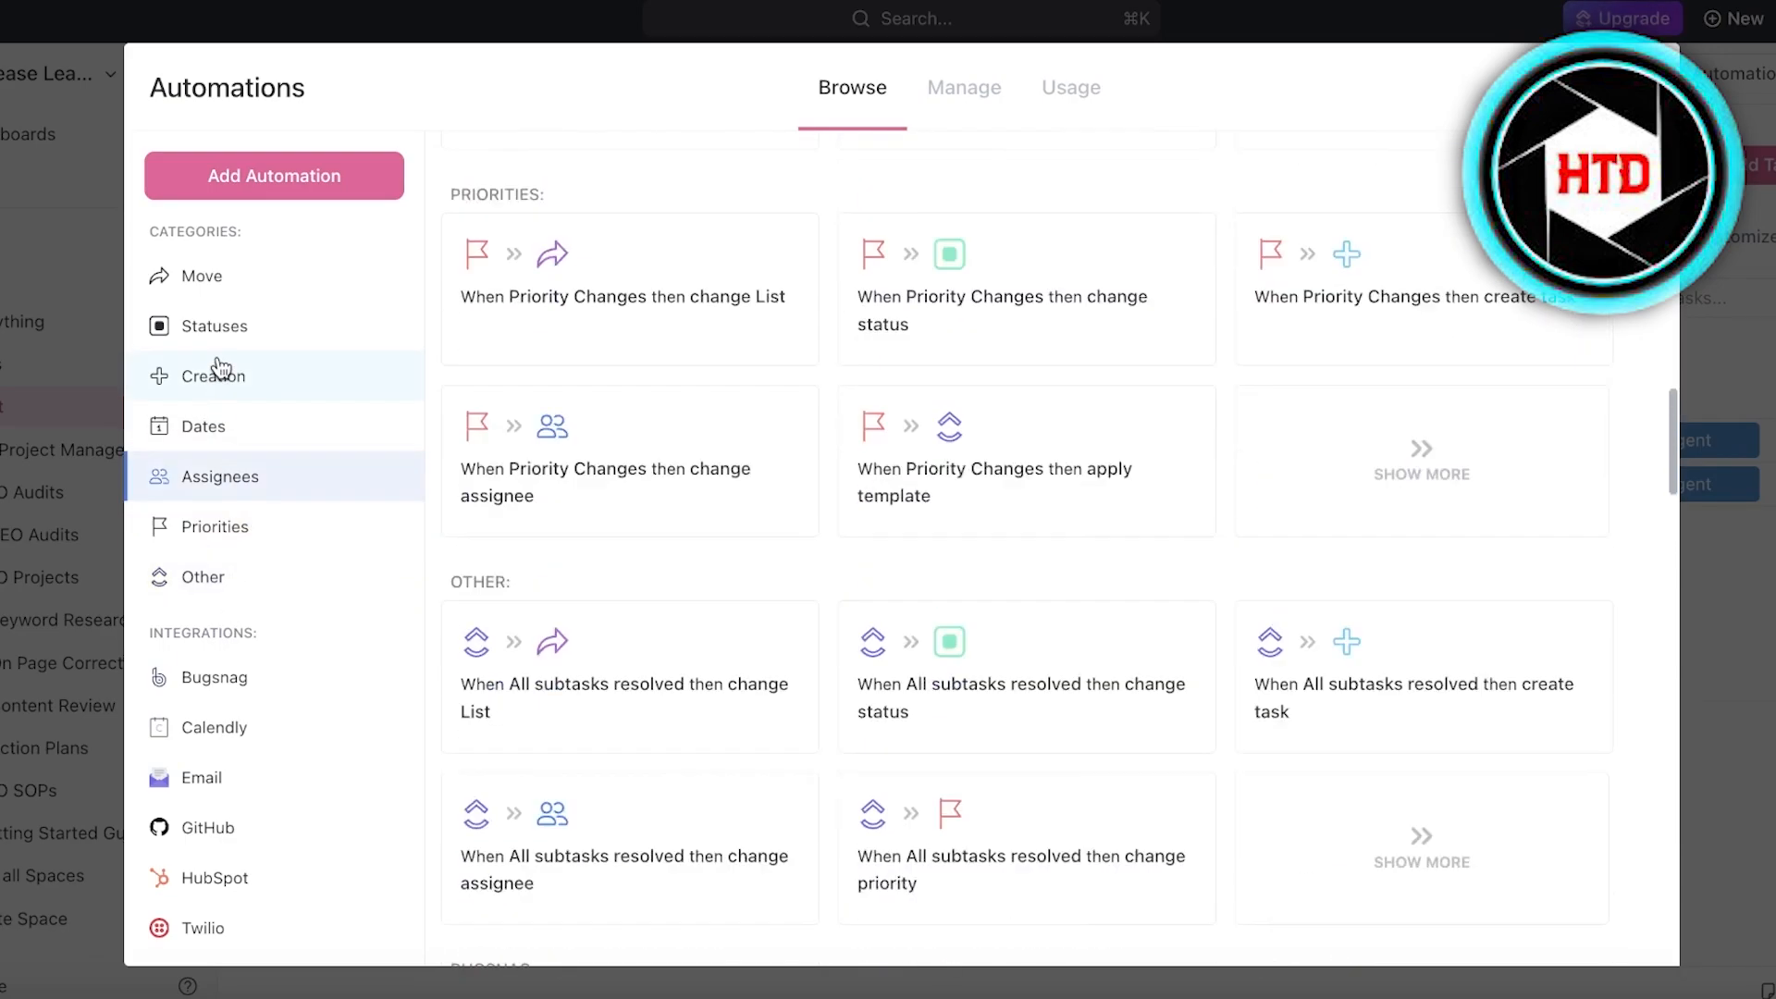
- Expand the full set of Statuses automations, review them and return to the Ideas task list
left_click(218, 337)
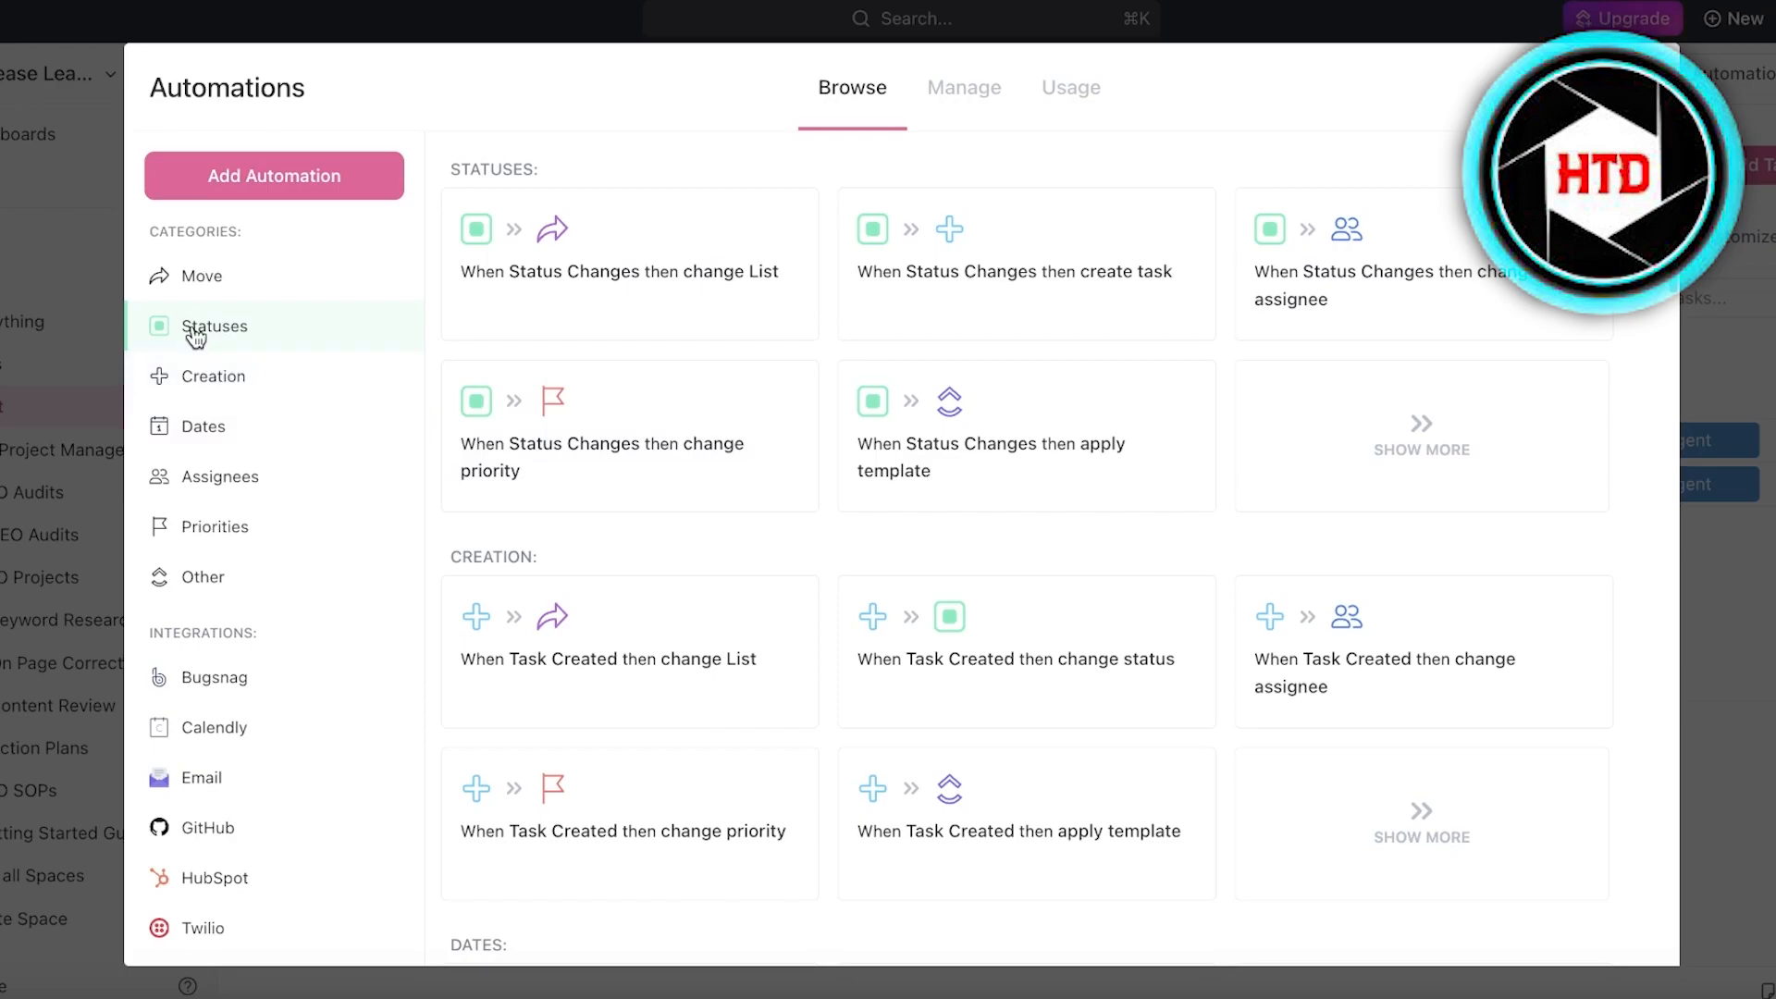
left_click(1439, 421)
scroll(713, 542, "down", 20)
scroll(710, 543, "up", 4)
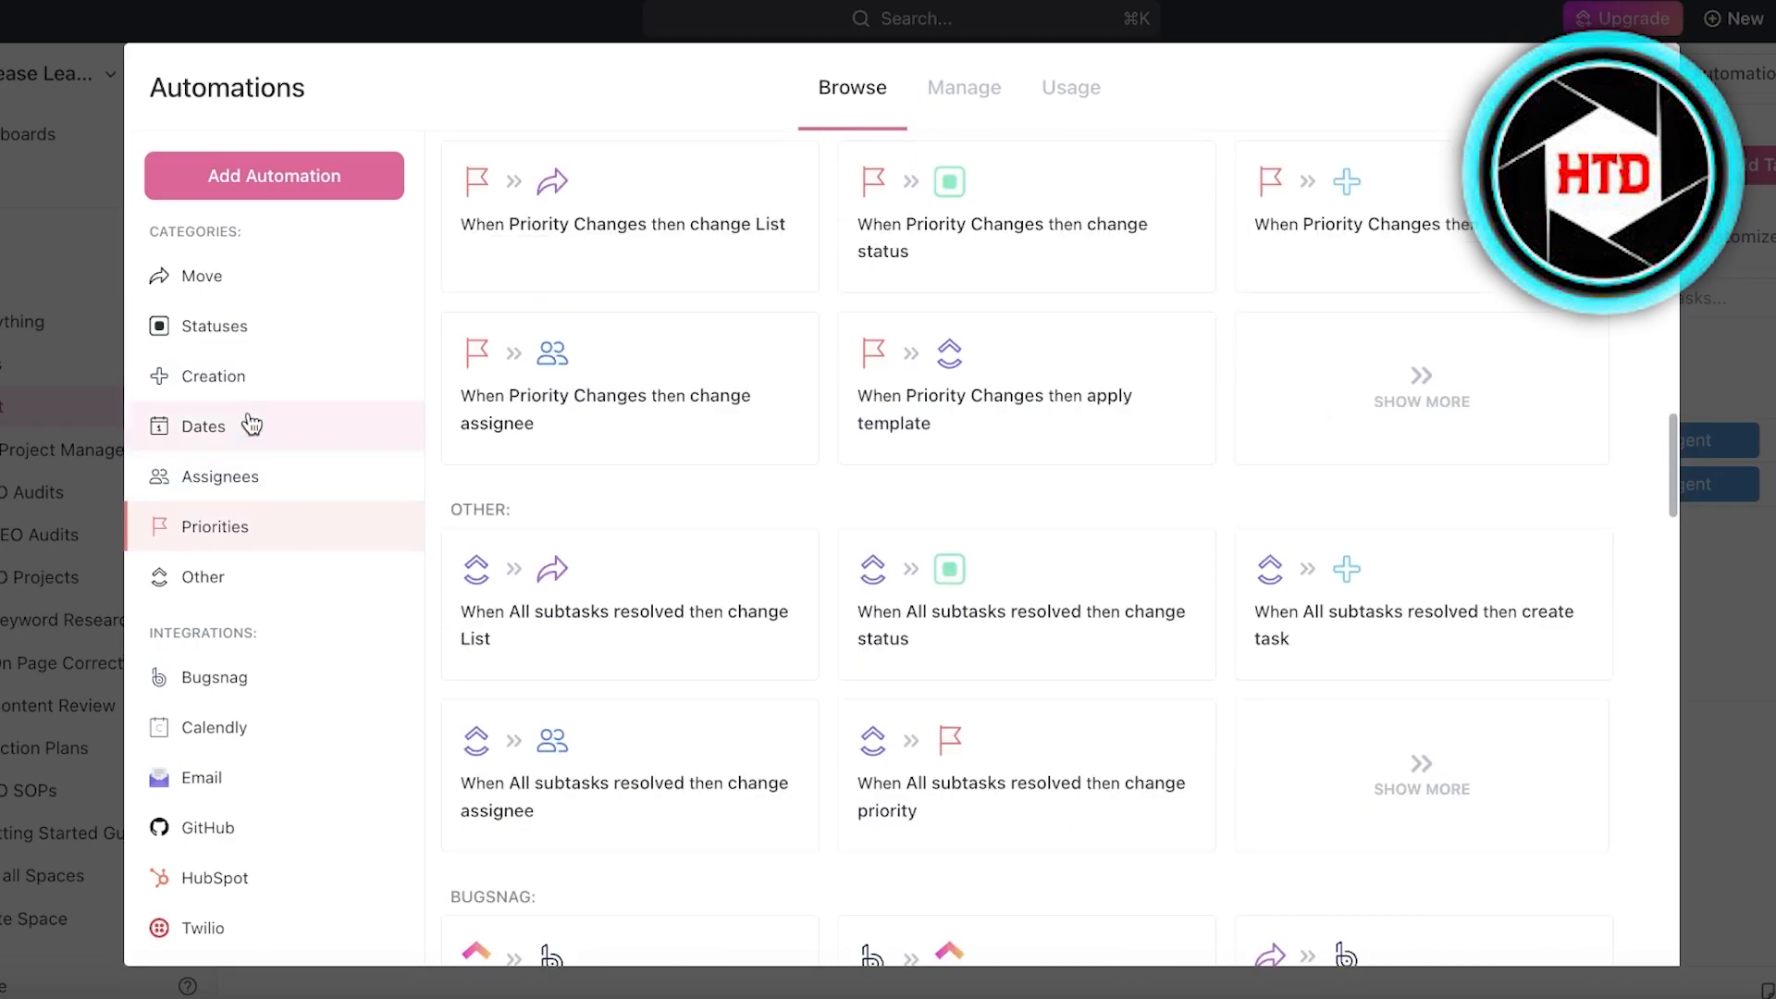
left_click(219, 340)
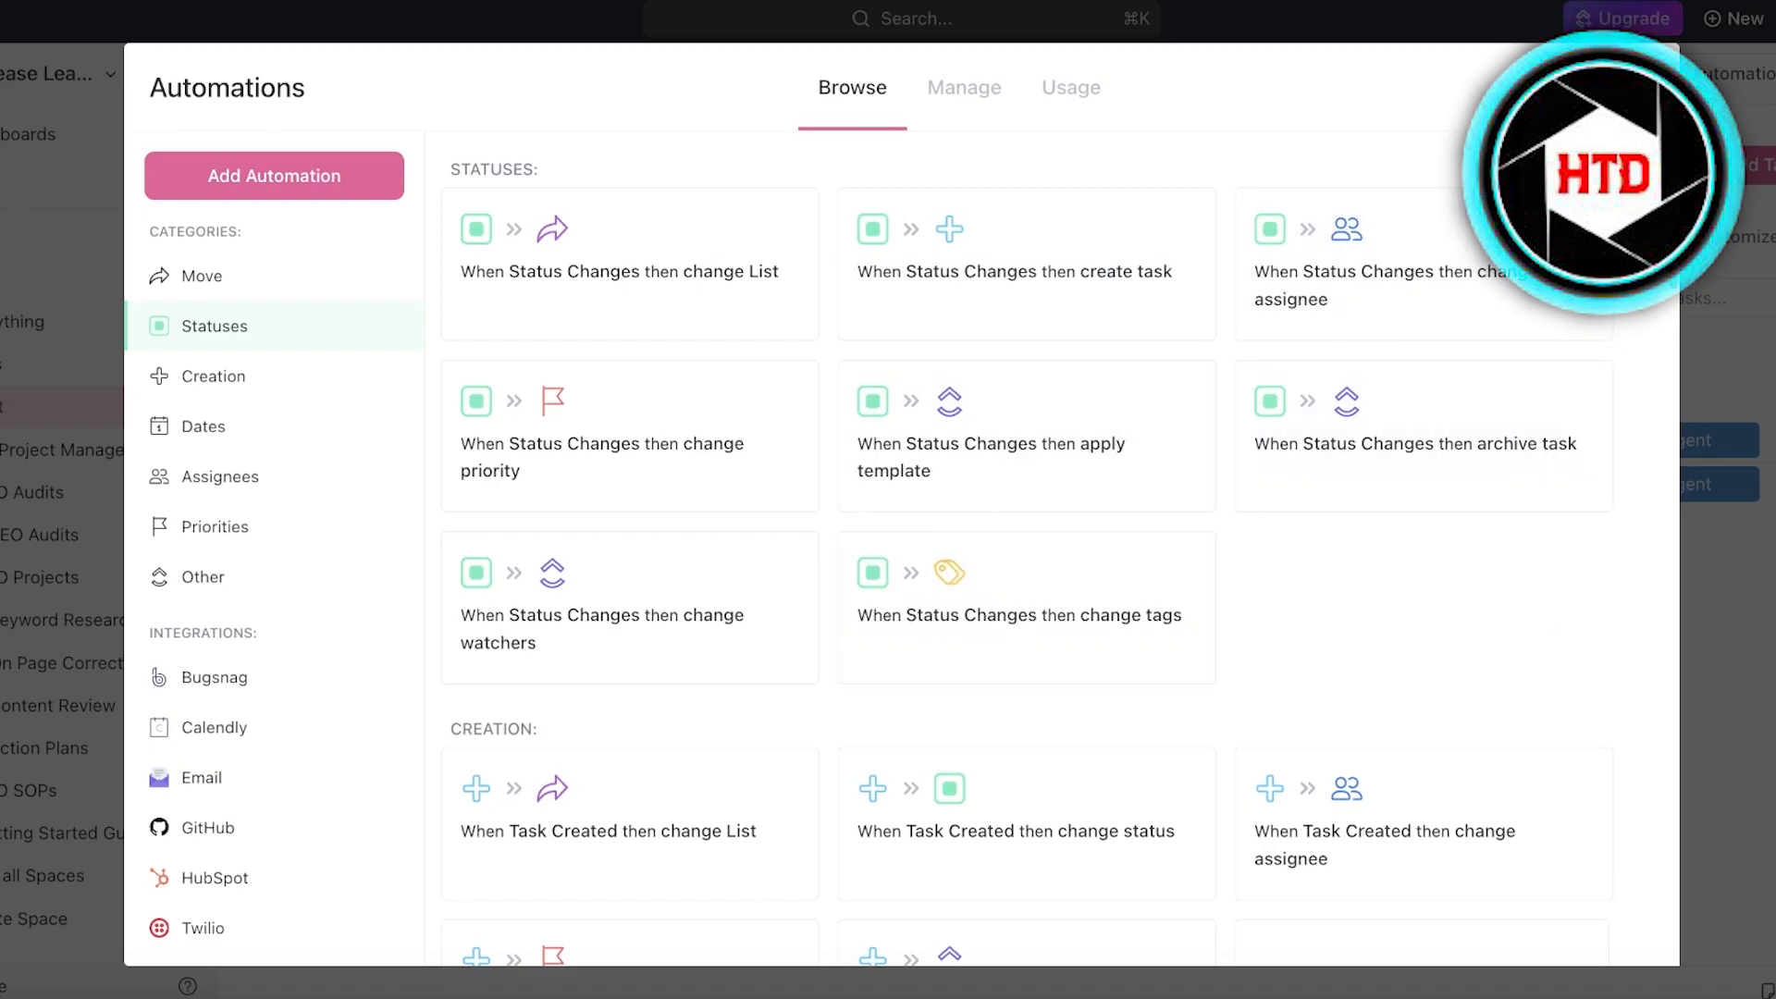
left_click(1735, 596)
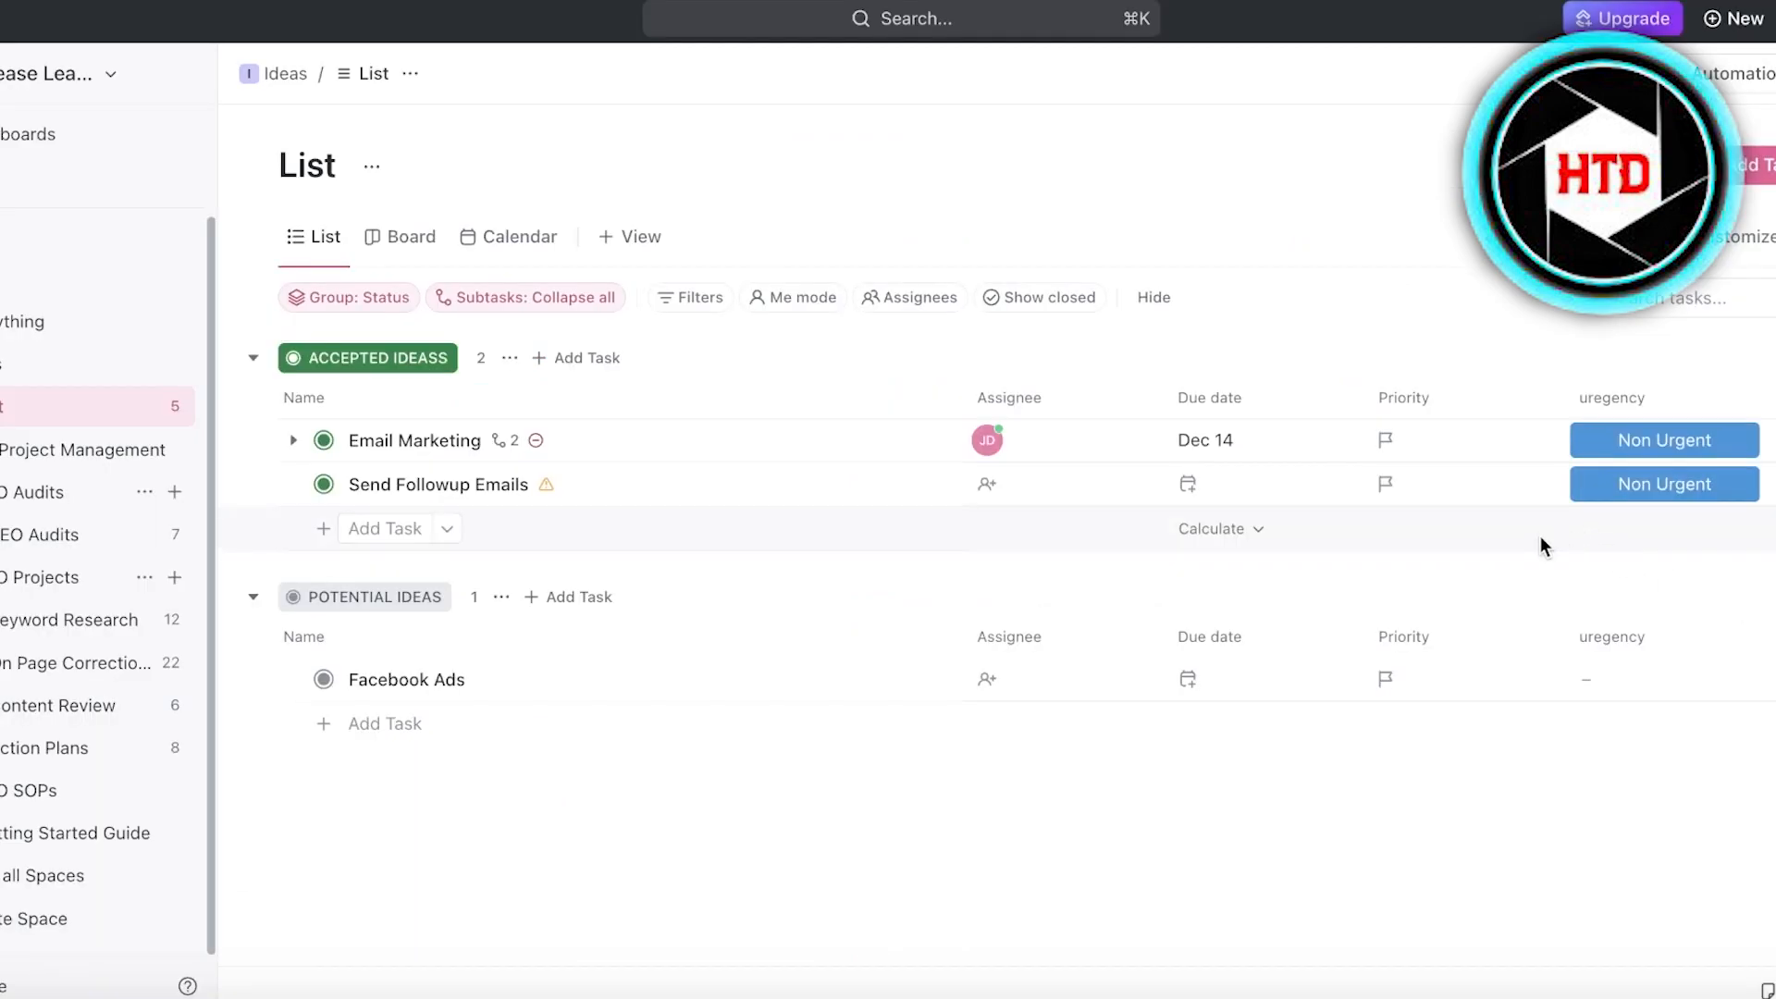